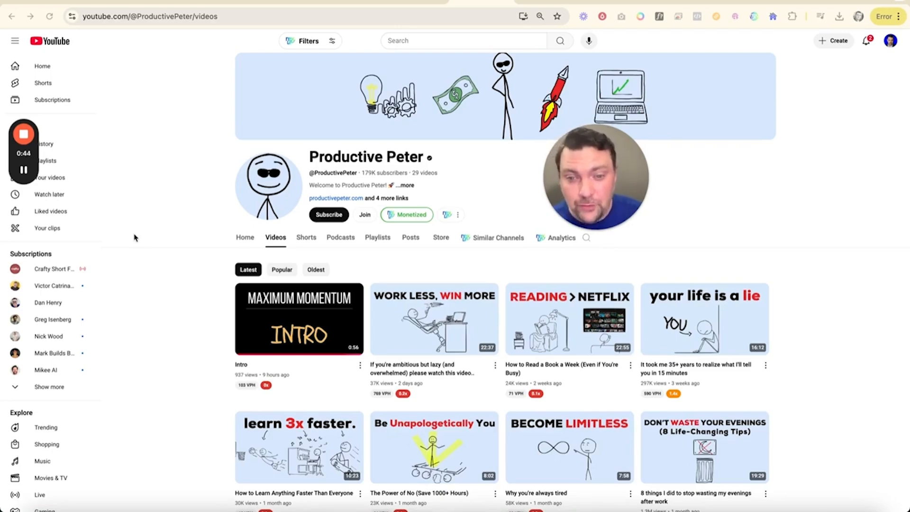
Step: Sort the Productive Peter channel's videos by popularity and play the start of "Life is Short (How to Spend It Wisely)", pausing it after the intro
scroll(368, 296, "down", 1)
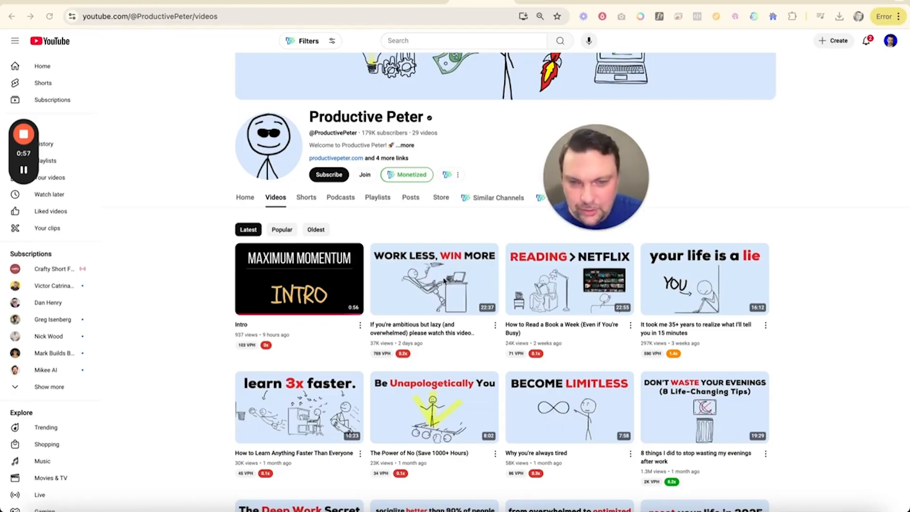
left_click(283, 230)
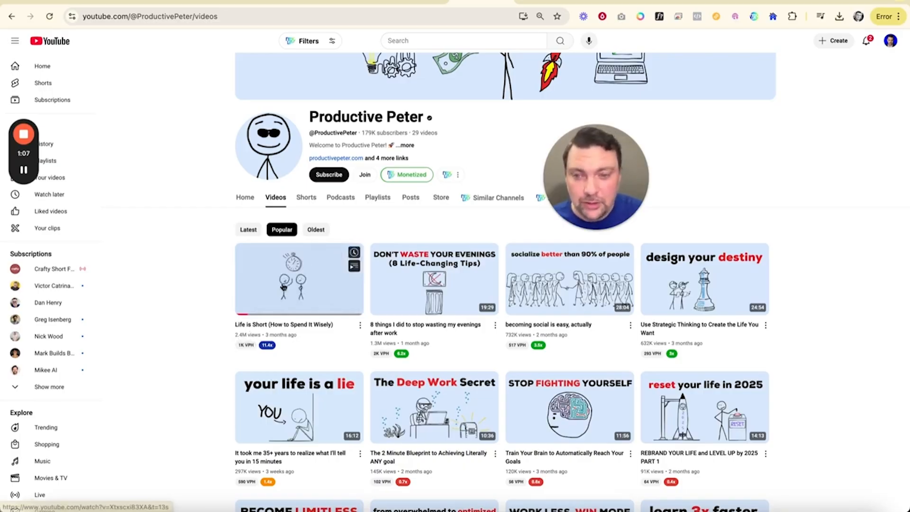
left_click(283, 287)
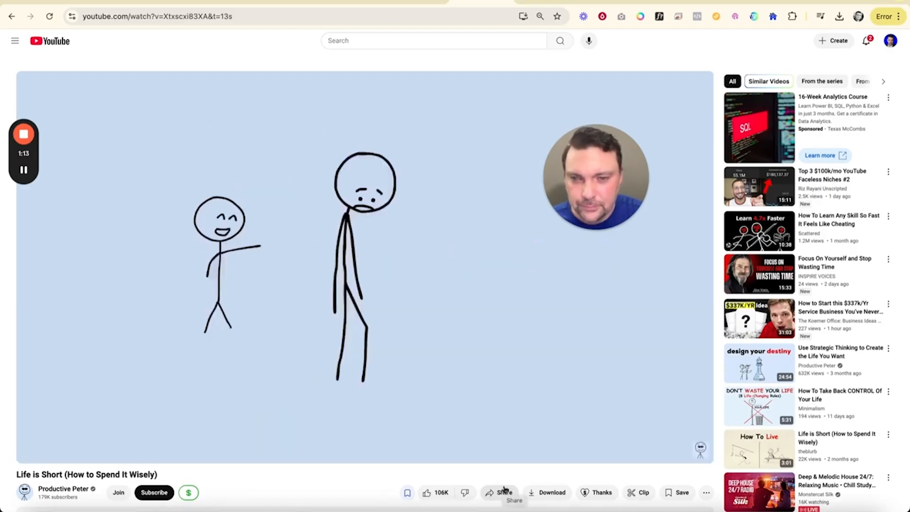
key("XF86AudioRaiseVolume")
key("XF86AudioRaiseVolume")
key("XF86AudioRaiseVolume")
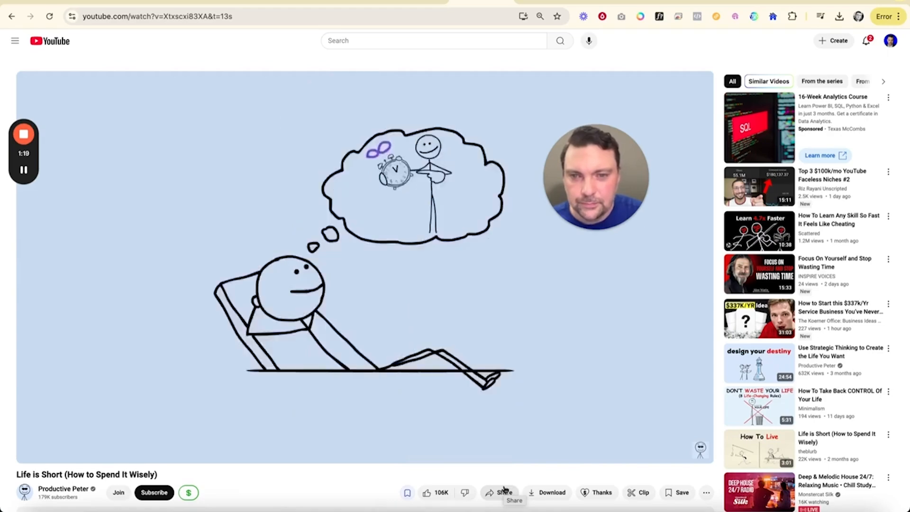
left_click(350, 327)
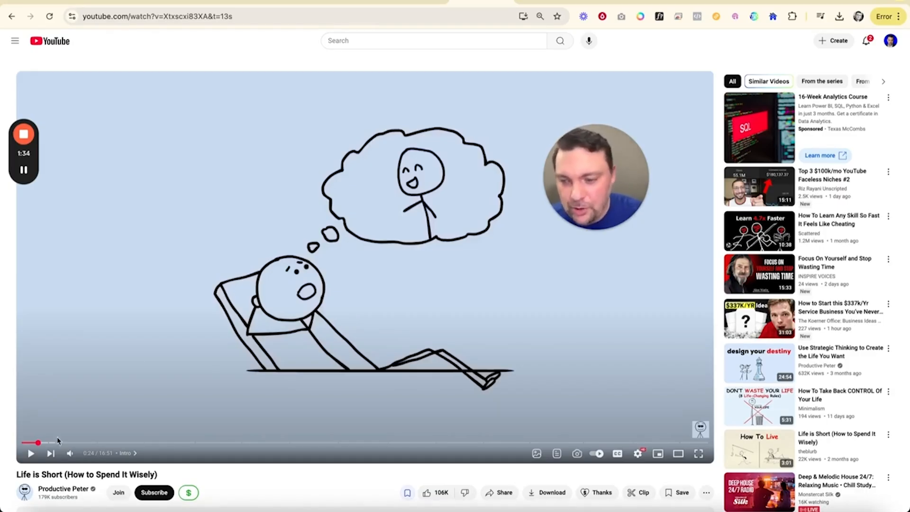
Step: Open the Productive Peter channel's NexLev analytics and reveal its RPM, views and channel revenue
left_click(62, 489)
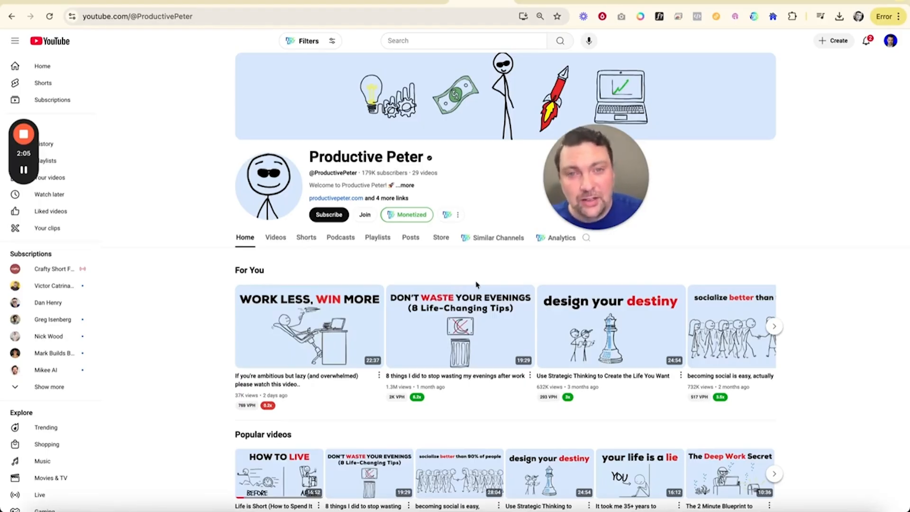
left_click(552, 239)
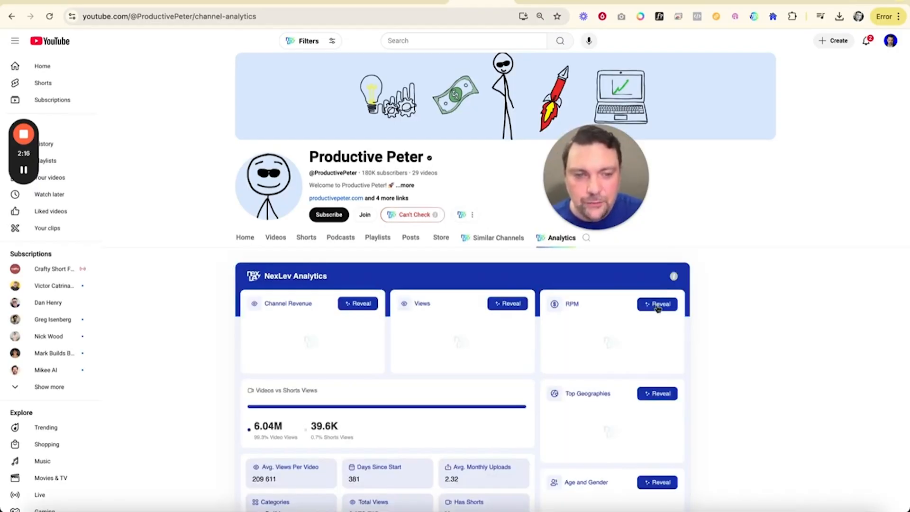
left_click(657, 309)
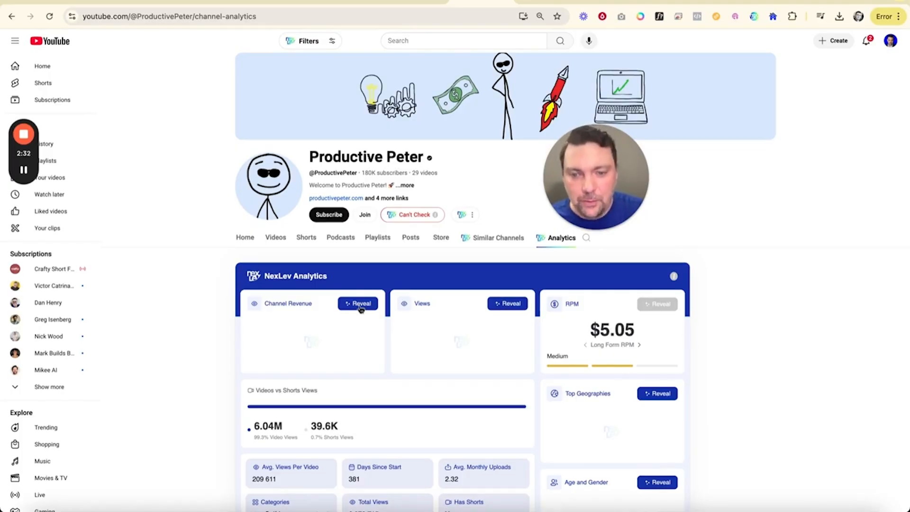
left_click(507, 306)
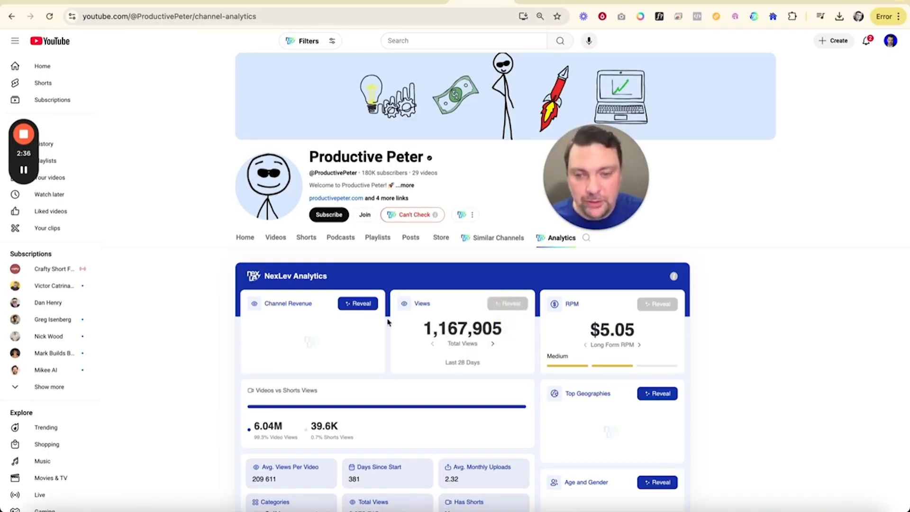
left_click(359, 306)
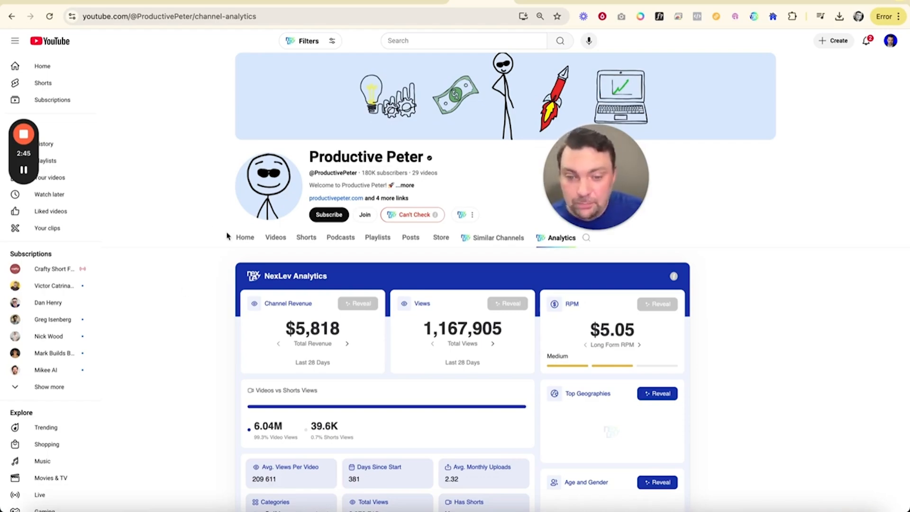
Step: List the channel's videos from oldest to newest and review their titles, view counts and upload dates
left_click(277, 237)
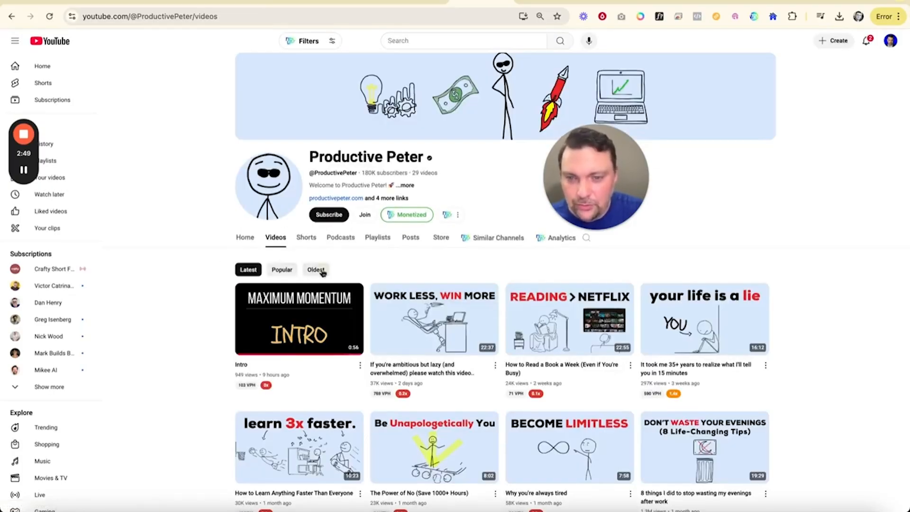
left_click(317, 270)
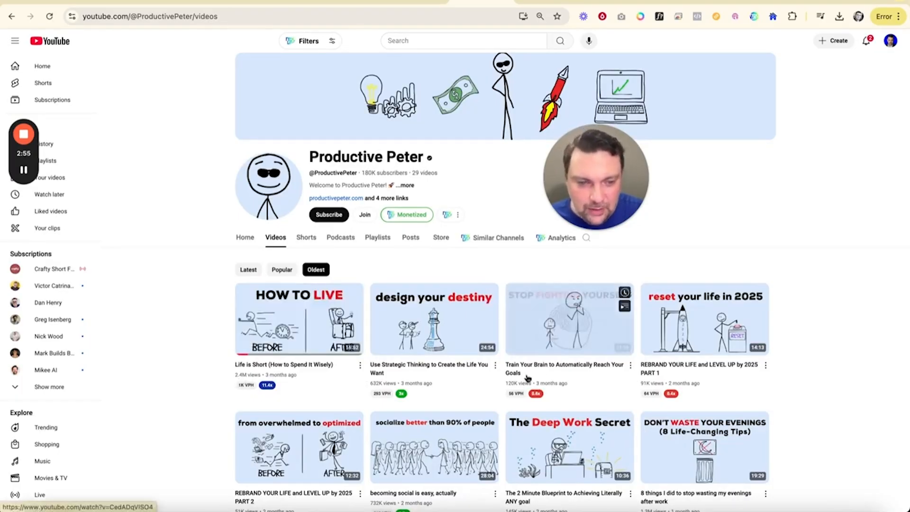
scroll(462, 380, "down", 3)
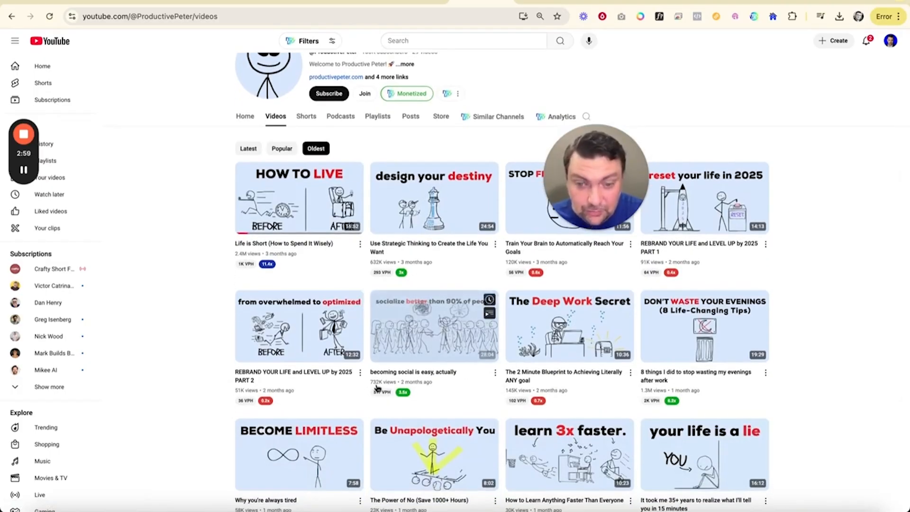
scroll(533, 339, "down", 2)
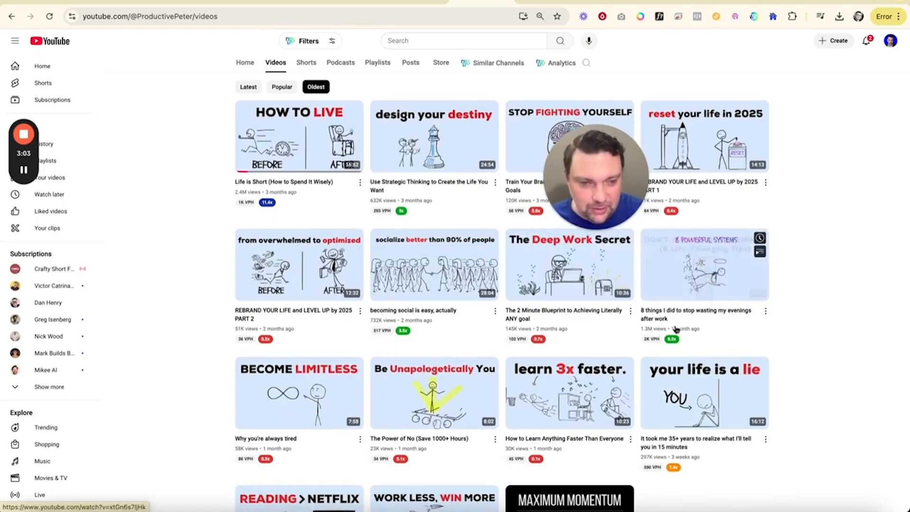
scroll(670, 321, "down", 2)
scroll(676, 330, "down", 1)
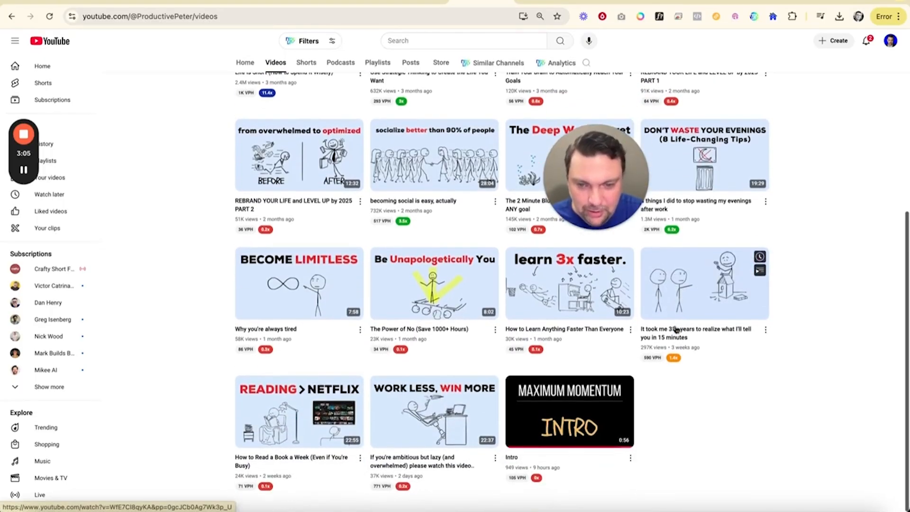
scroll(676, 330, "up", 7)
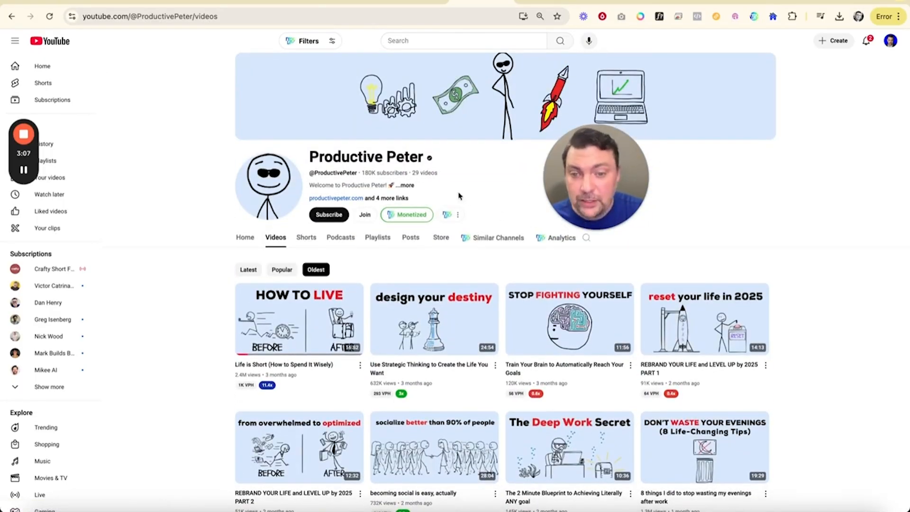
Step: Browse the channel's Shorts to examine their drawings, titles and view counts
left_click(305, 238)
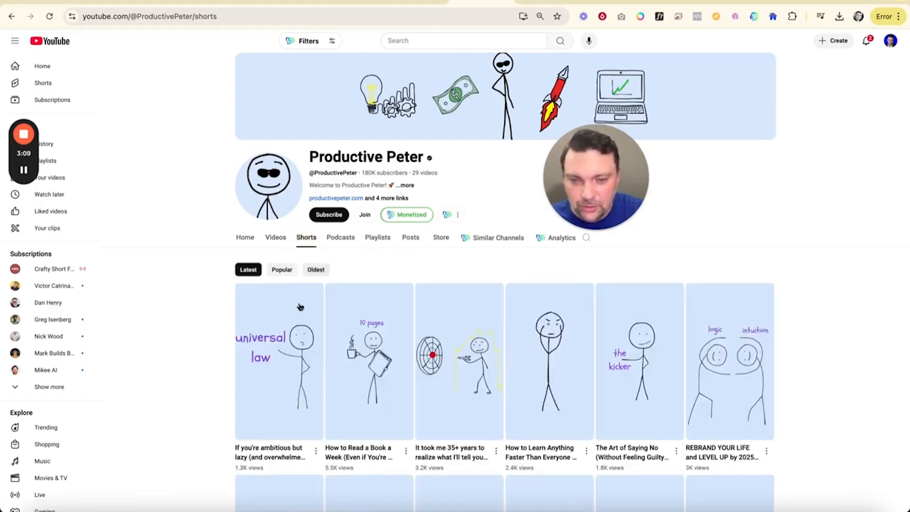
scroll(300, 305, "down", 7)
scroll(300, 306, "up", 6)
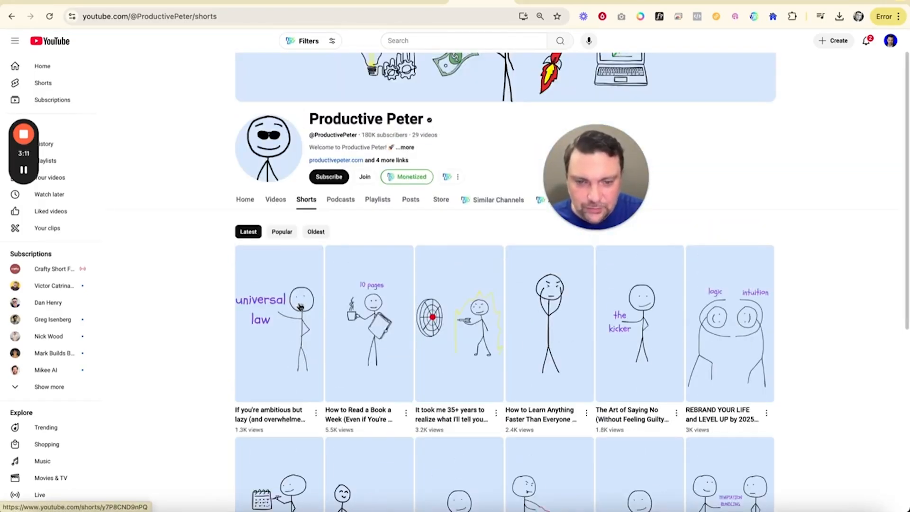
scroll(299, 306, "down", 2)
scroll(300, 305, "down", 2)
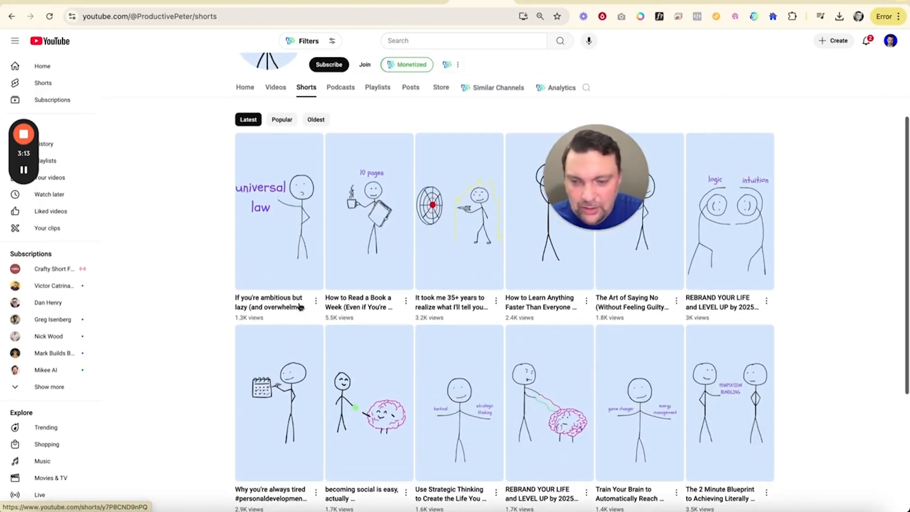
scroll(300, 306, "down", 3)
scroll(299, 305, "up", 9)
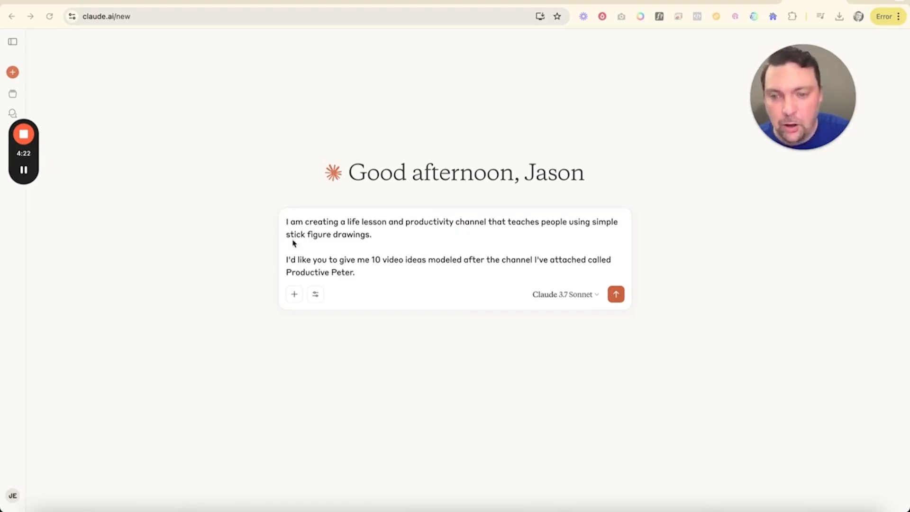
Step: In Claude, attach final_result.png from Downloads to the prompt asking for 10 video ideas and submit it
left_click(295, 297)
left_click(329, 334)
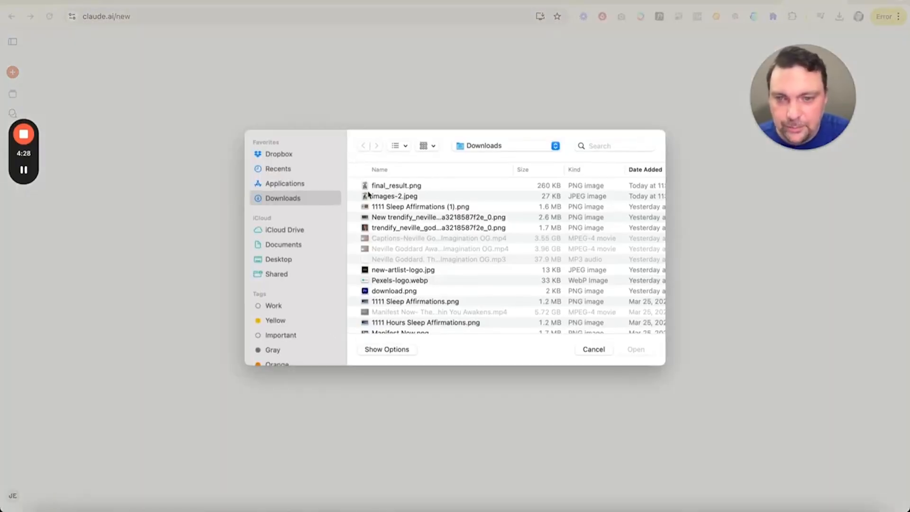
double_click(388, 184)
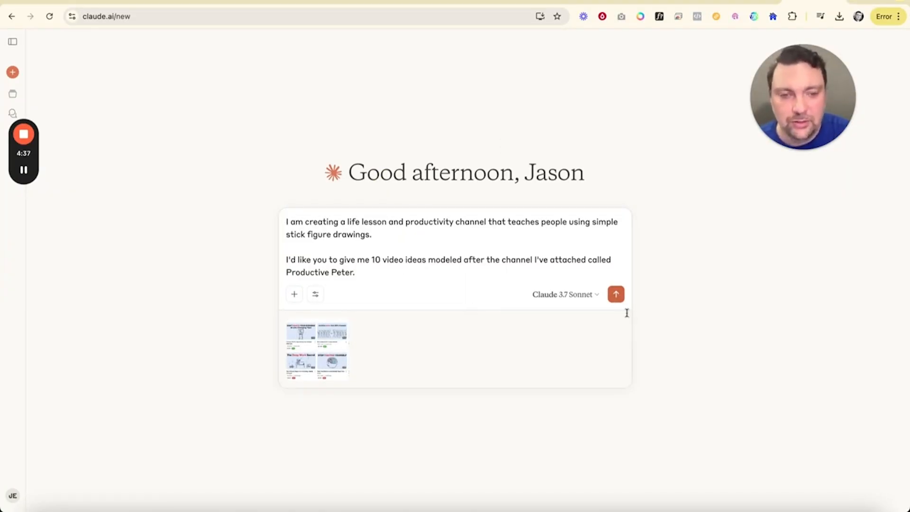
left_click(616, 294)
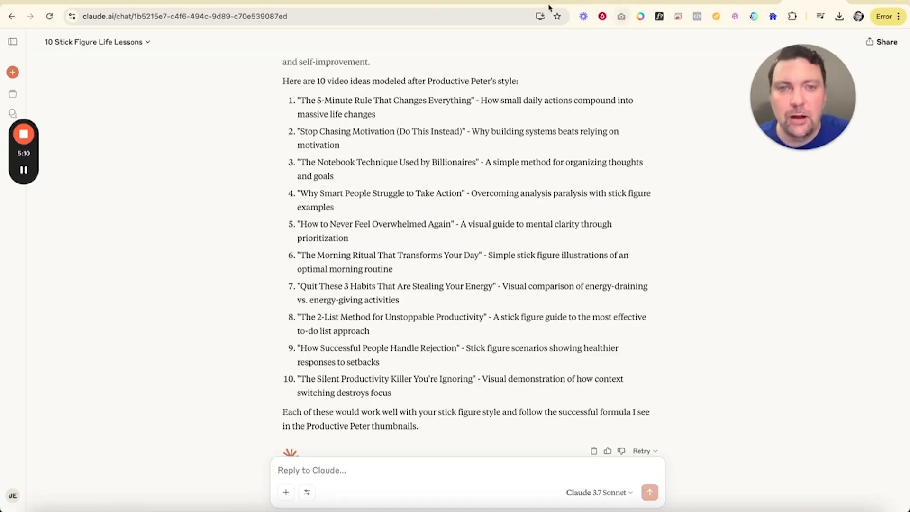
Step: Switch back to YouTube and review the Productive Peter channel's most popular videos for one to model
left_click(476, 1)
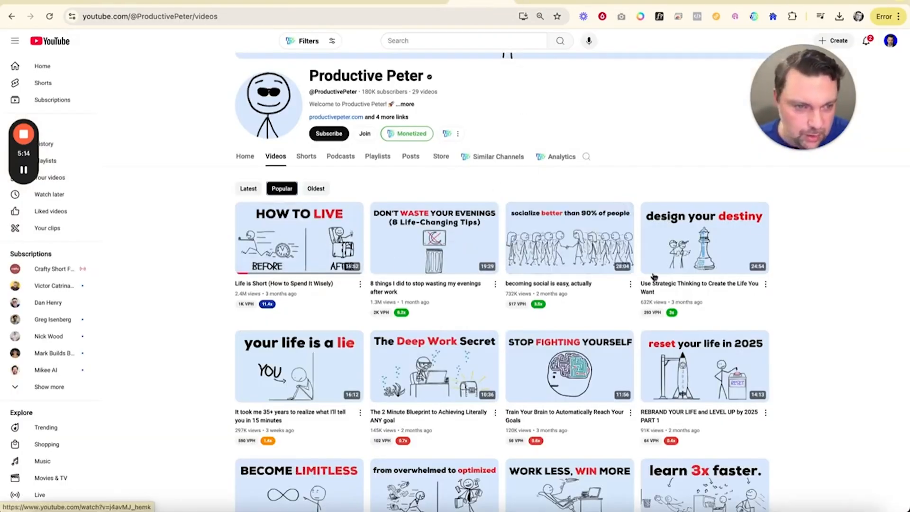
scroll(685, 275, "down", 2)
scroll(686, 281, "down", 3)
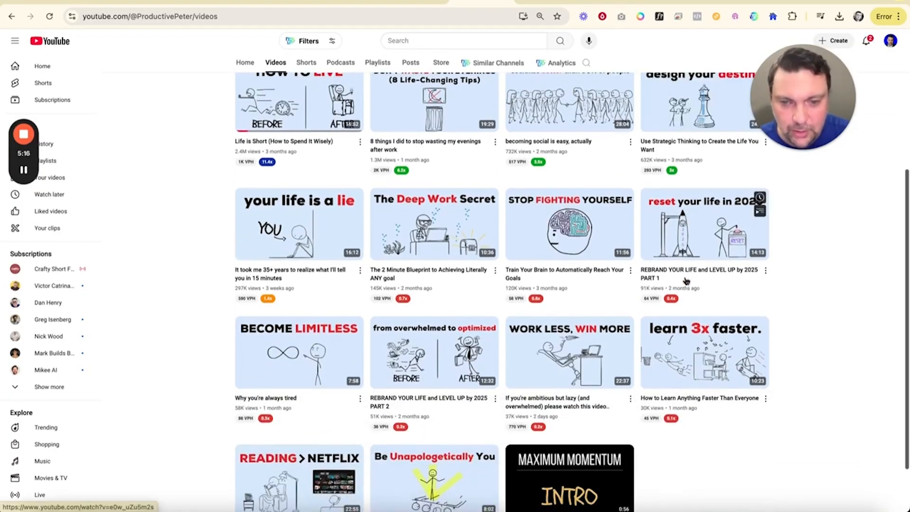
scroll(686, 281, "up", 3)
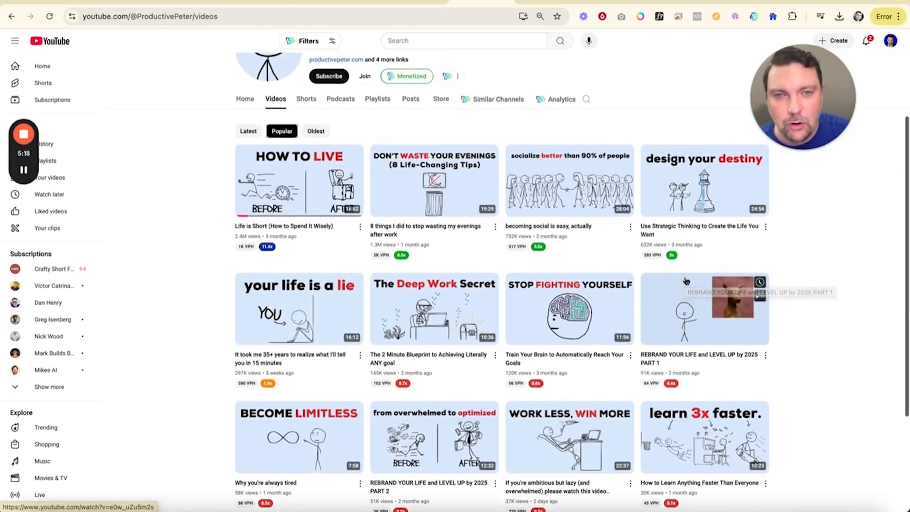
scroll(686, 281, "up", 1)
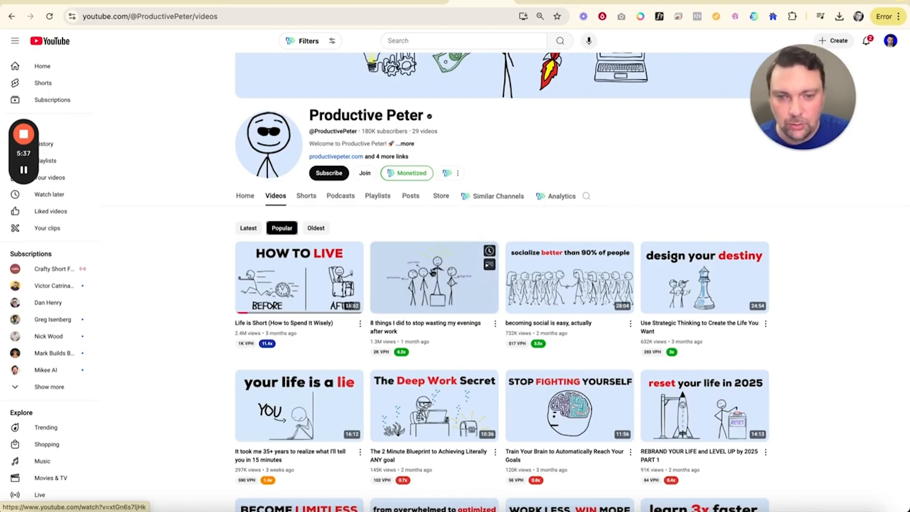
Step: Open the video "8 things I did to stop wasting my evenings after work", pause it and copy its URL
left_click(433, 268)
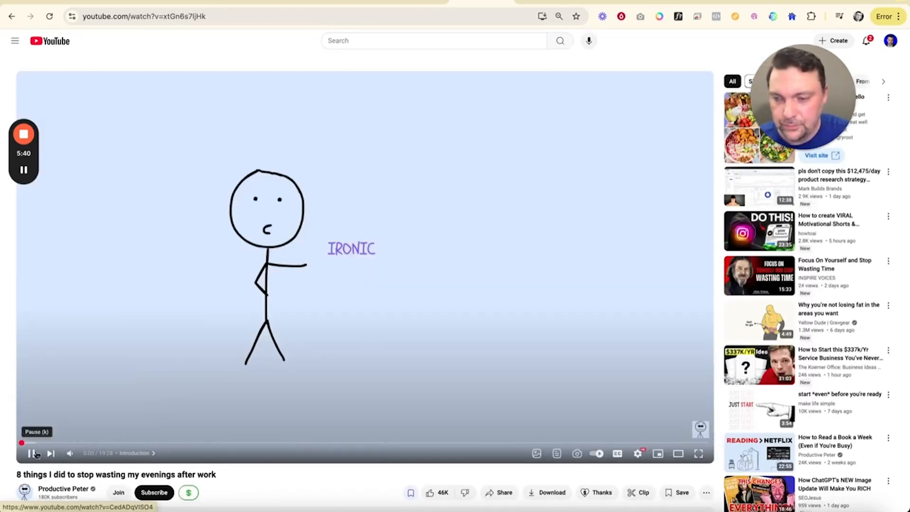
left_click(31, 453)
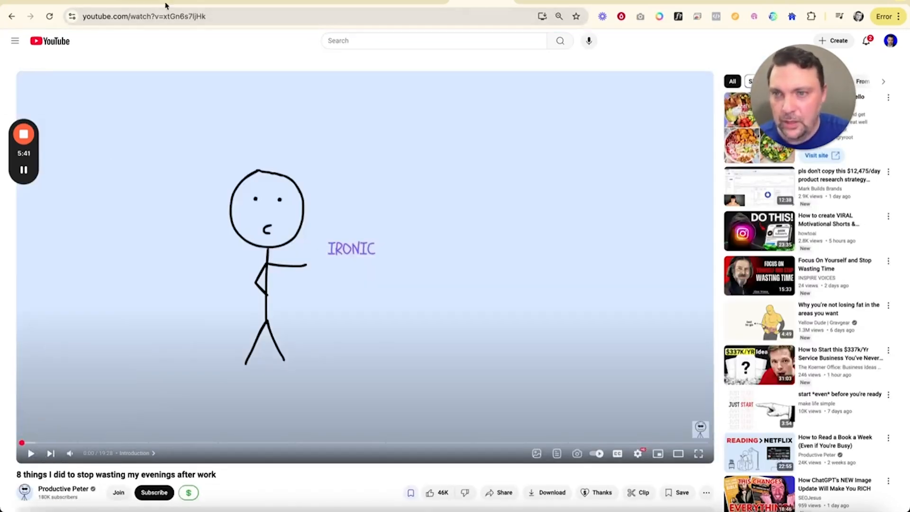
left_click(158, 18)
key("super+c")
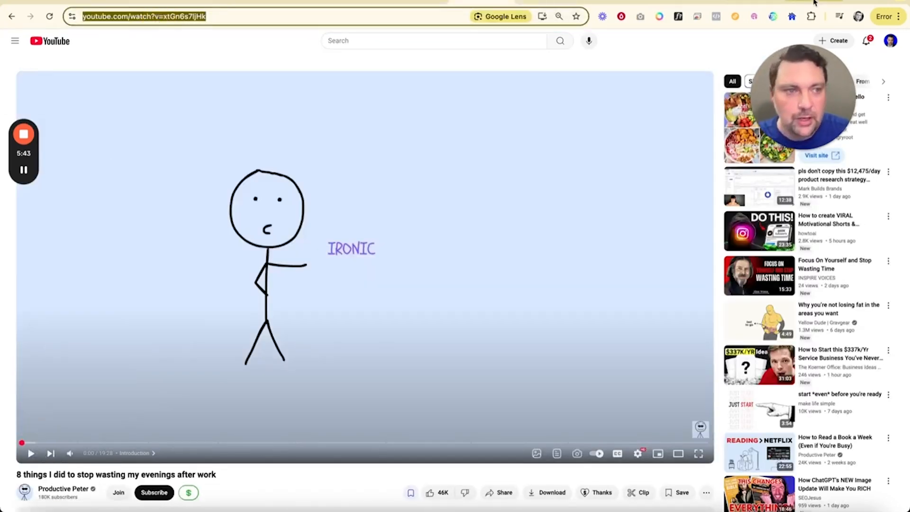
Step: Search Google in a new tab for "youtube transcript generator" and open NoteGPT's YouTube Transcript Generator
left_click(860, 1)
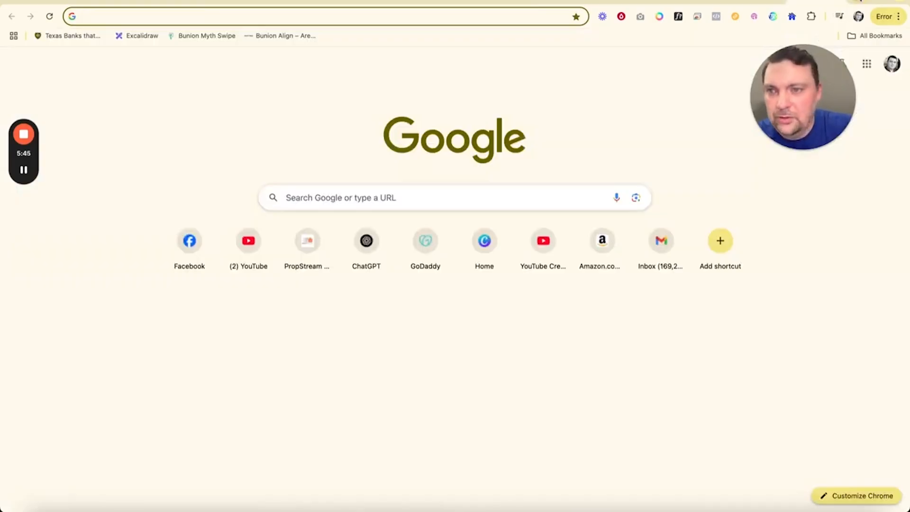
type("youtube transcript generator")
key("Return")
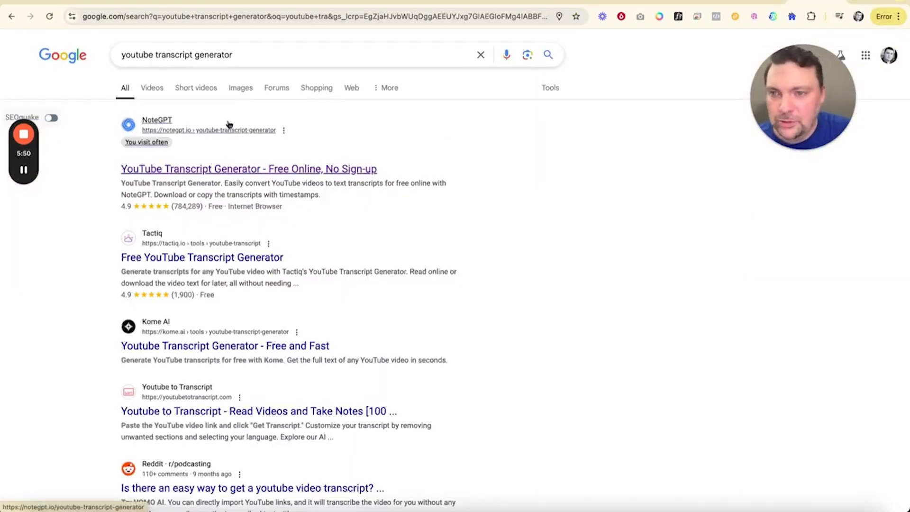
left_click(193, 172)
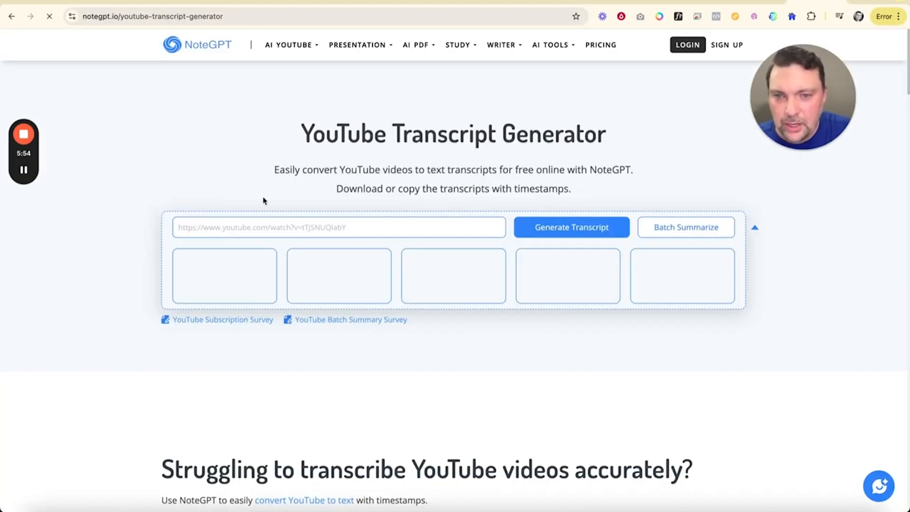
Step: Paste the copied YouTube video URL into the transcript generator and generate the transcript
left_click(304, 227)
key("super+v")
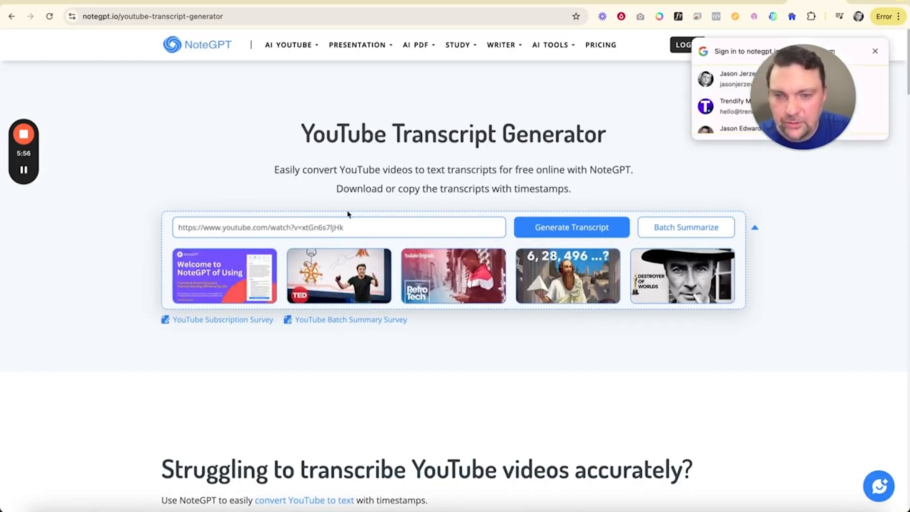
left_click(561, 228)
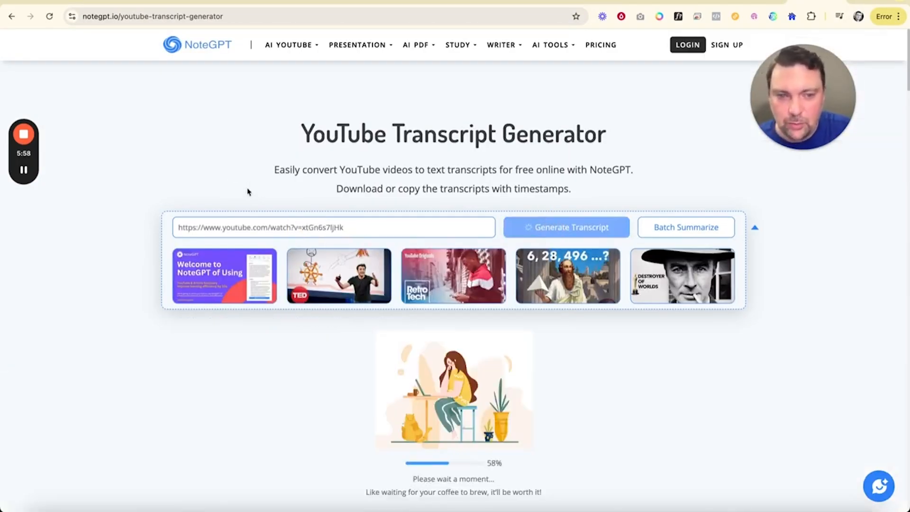
Step: Copy the generated video transcript and search Google in a new tab for "word counter"
scroll(267, 183, "down", 3)
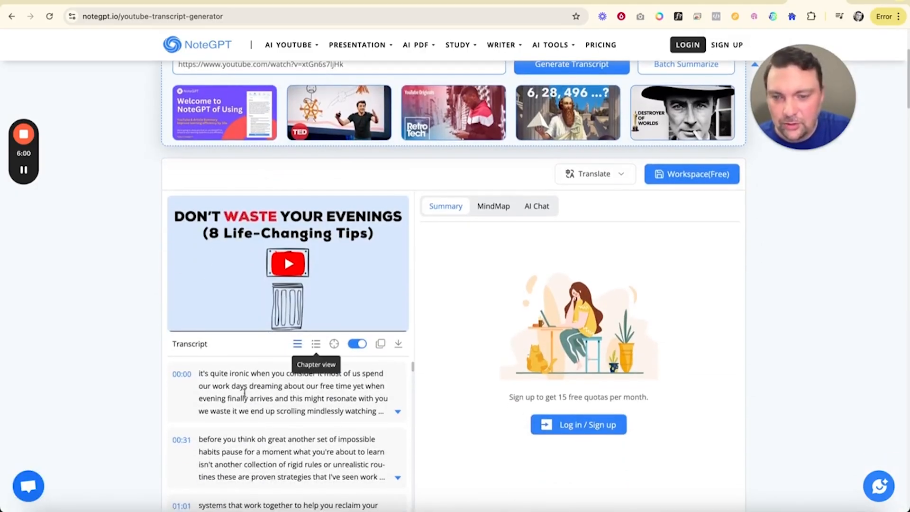
left_click(381, 344)
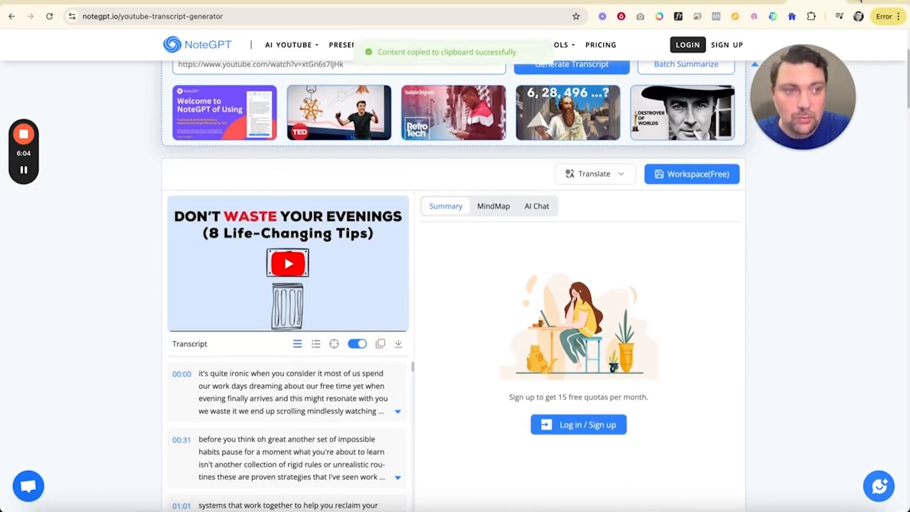
key("ctrl+t")
type("goo")
key("Return")
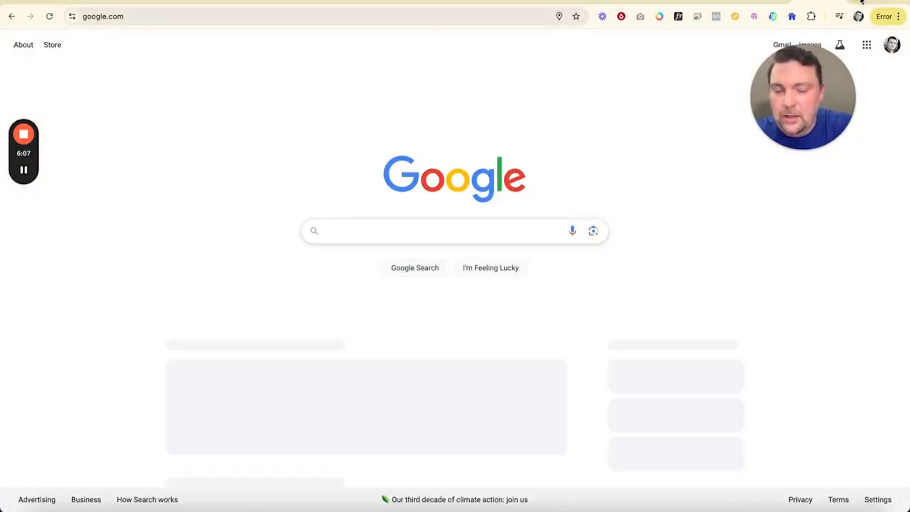
type("word counter")
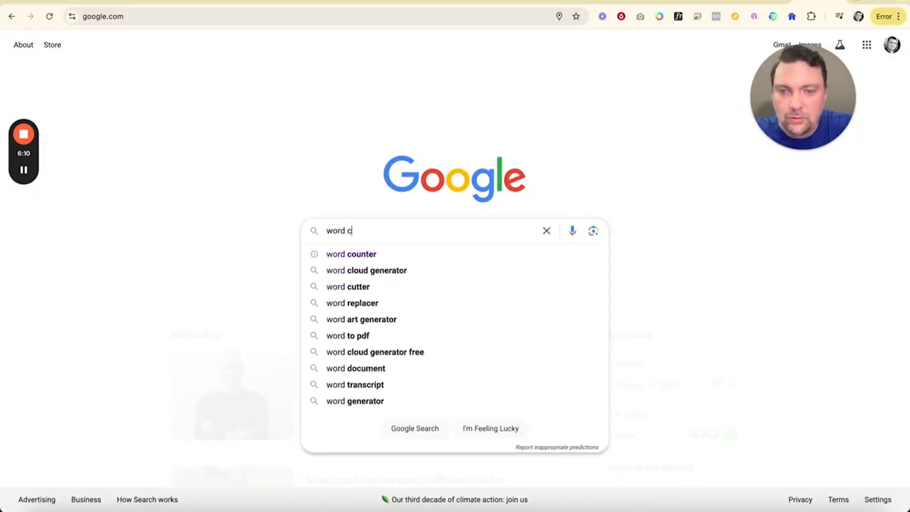
key("Return")
Step: Open wordcounter.net from the search results and paste the copied transcript into it to count its words
scroll(238, 262, "down", 4)
scroll(238, 263, "up", 4)
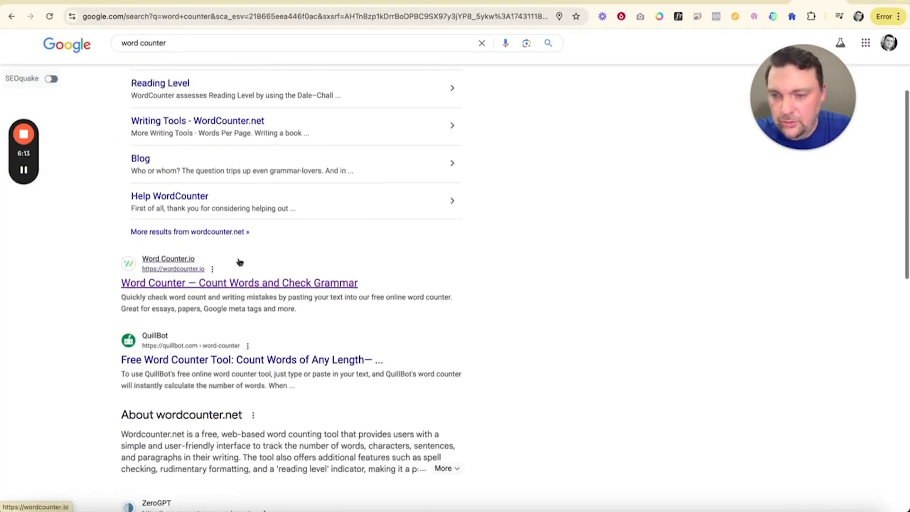
left_click(180, 124)
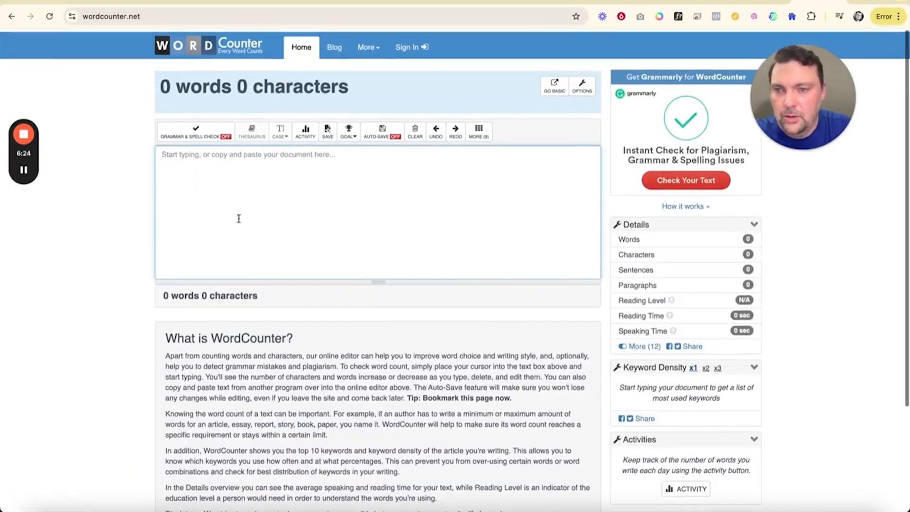
key("super+v")
scroll(334, 189, "up", 20)
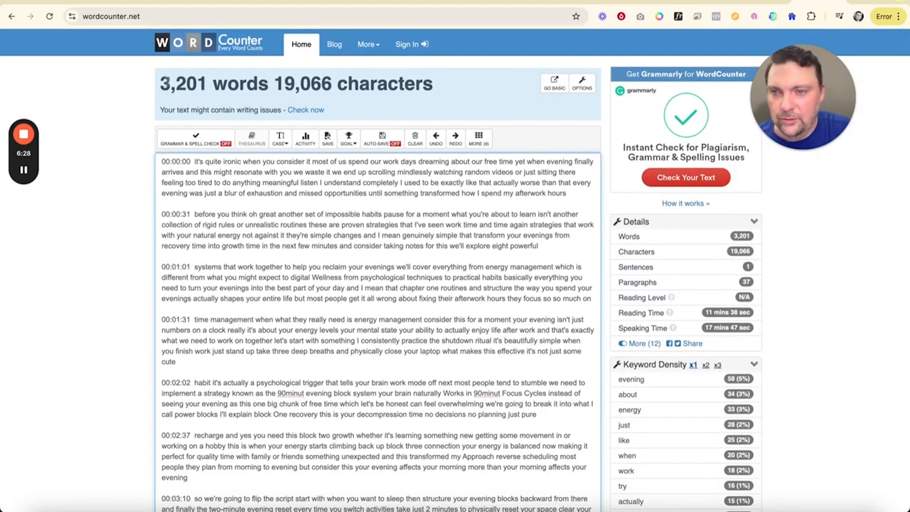
Step: Switch to the Claude chat and start a prompt reading "Make me a script based on #5 and make it at least 3000 words."
left_click(698, 2)
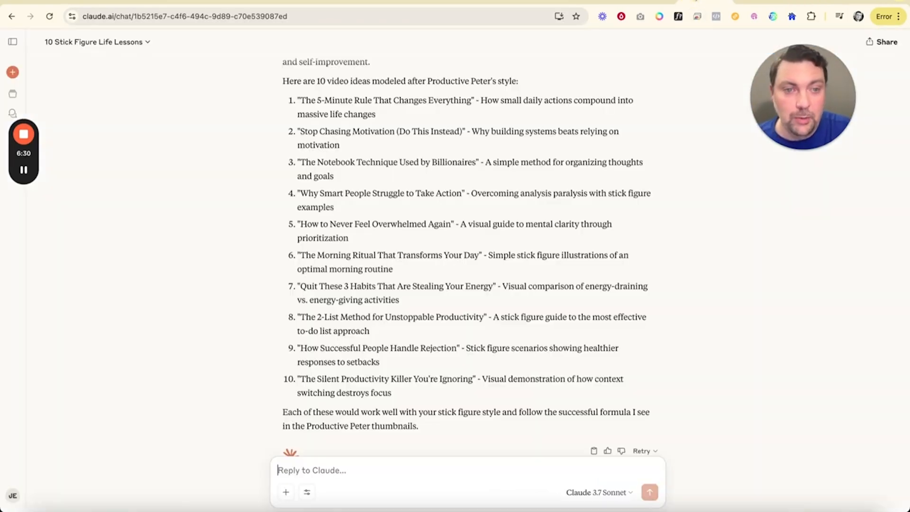
left_click(308, 469)
type("Moke me s")
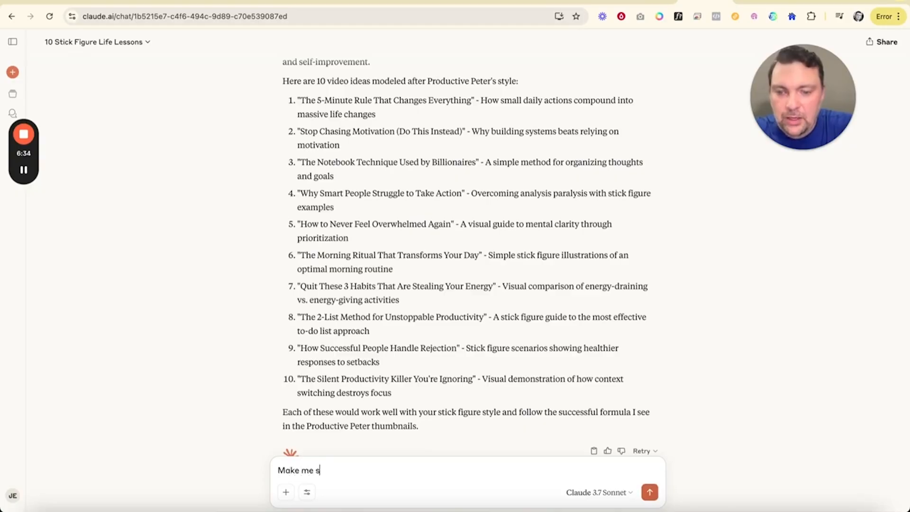
type(" script ba")
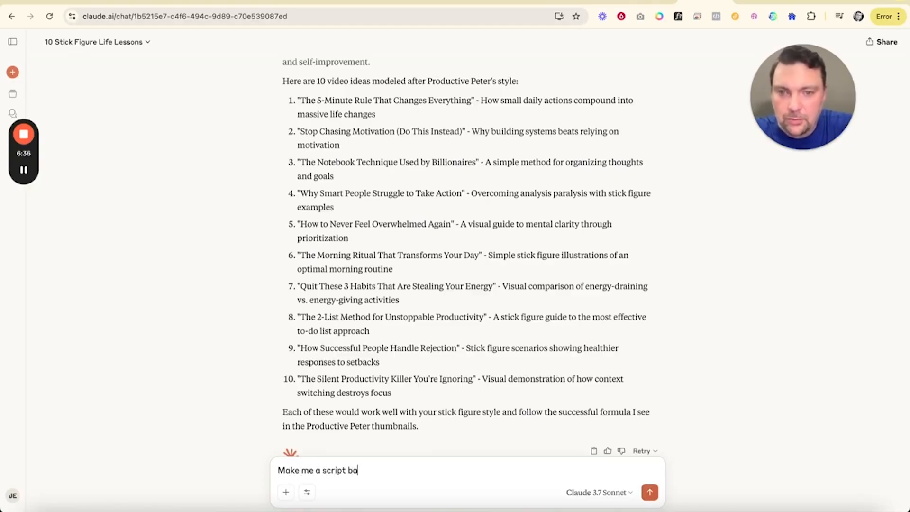
type("sed on ")
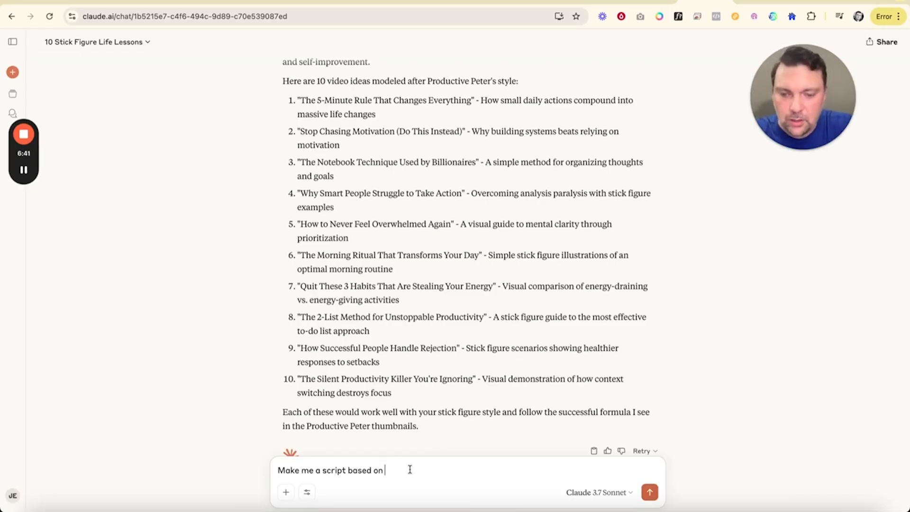
type("#5")
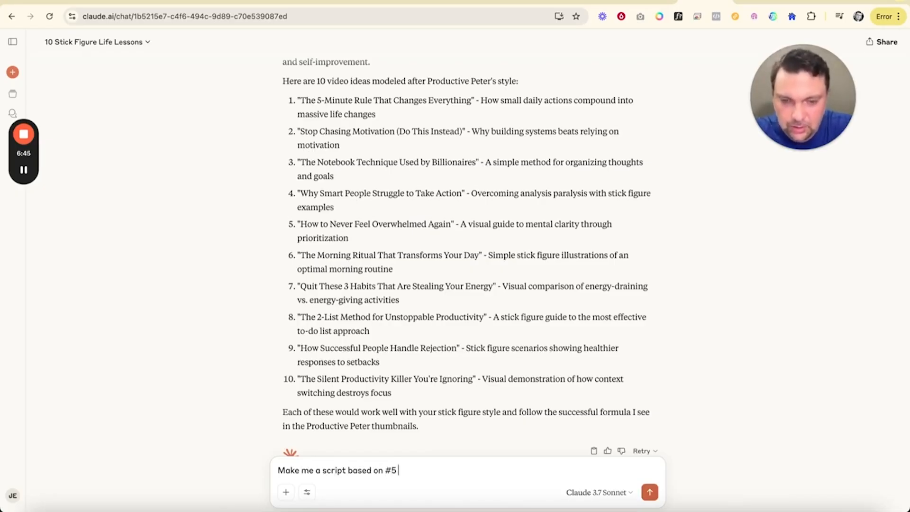
type(" and make it at")
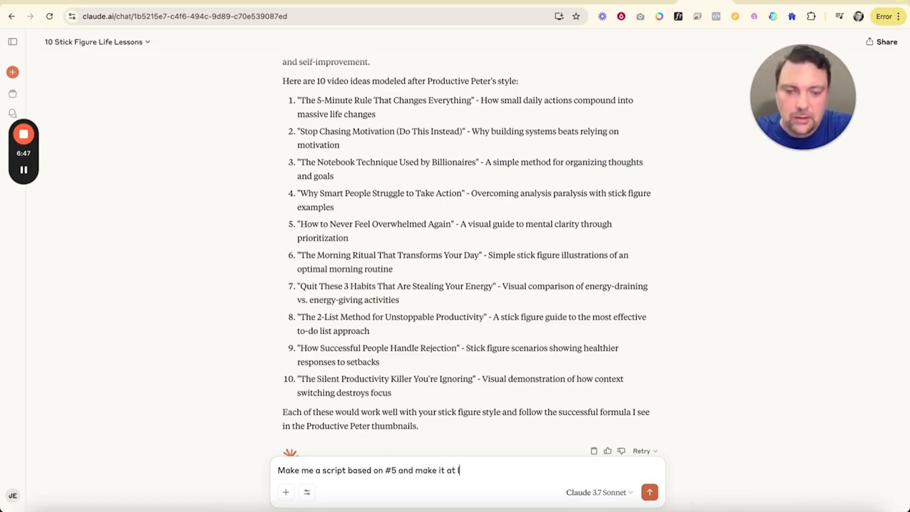
type(" least 3000")
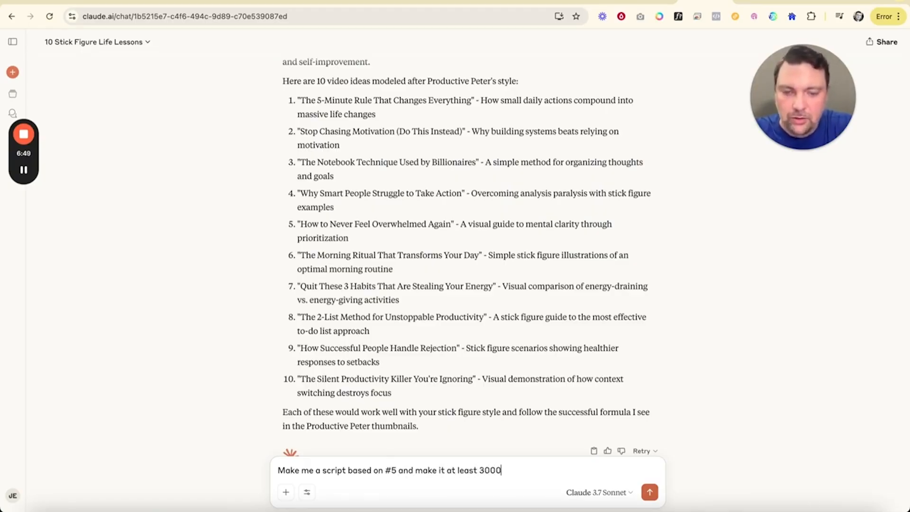
type(" words.")
Step: Add "No stage directions or chapter titles. Just the voiceover script." as a separate paragraph and send the prompt
key("shift+Return")
key("shift+Return")
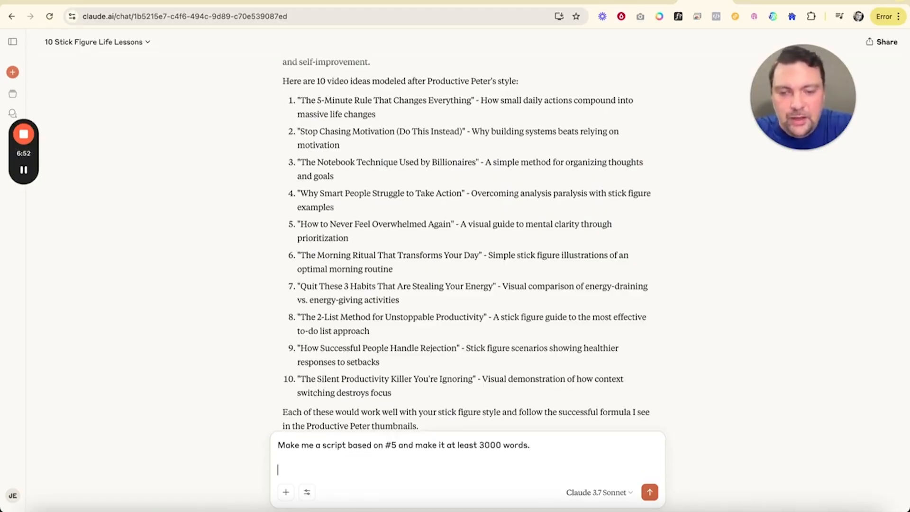
type("No stage d")
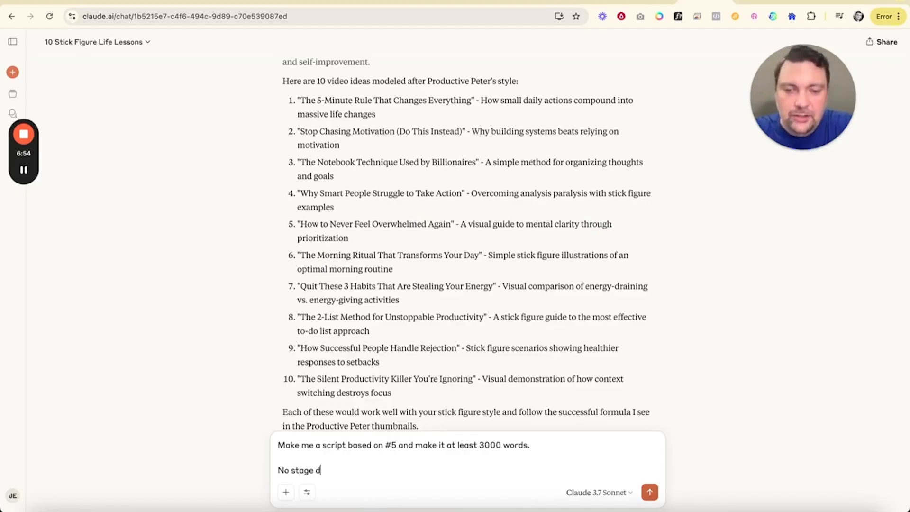
type("irections or")
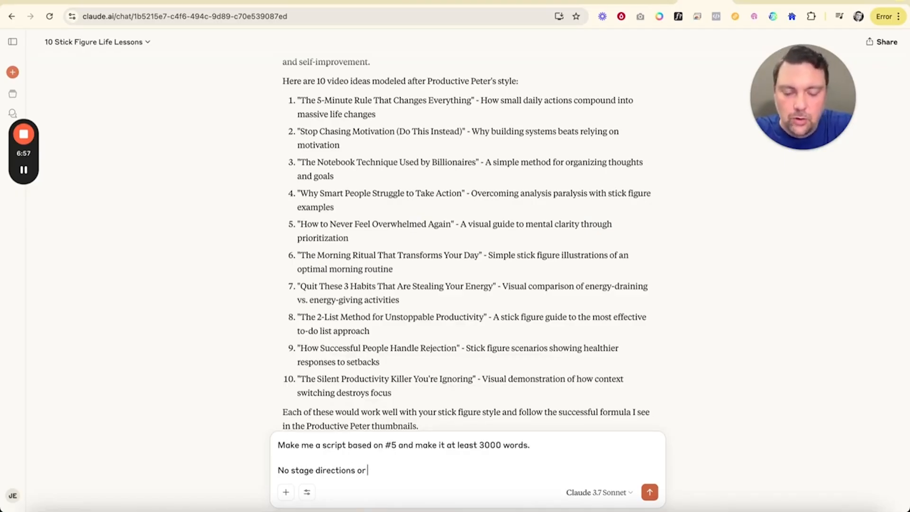
type(" chapter titles")
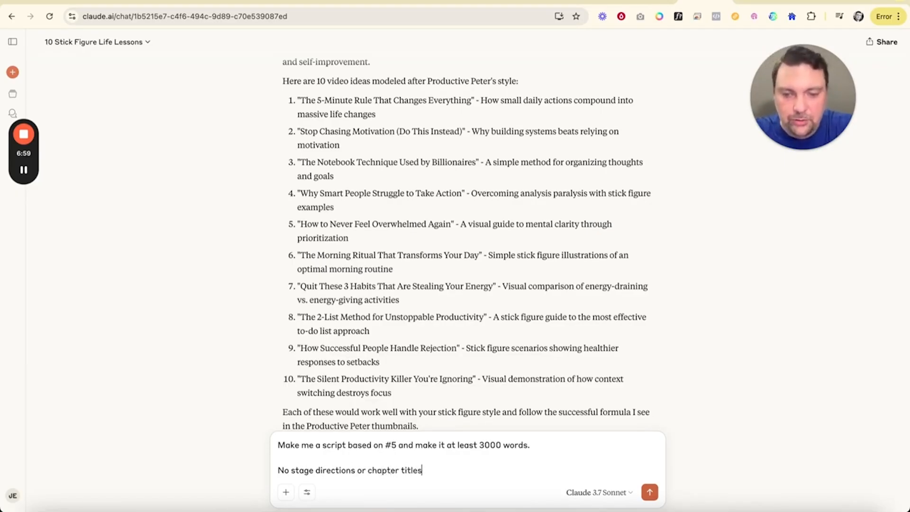
type(". Uust the voic")
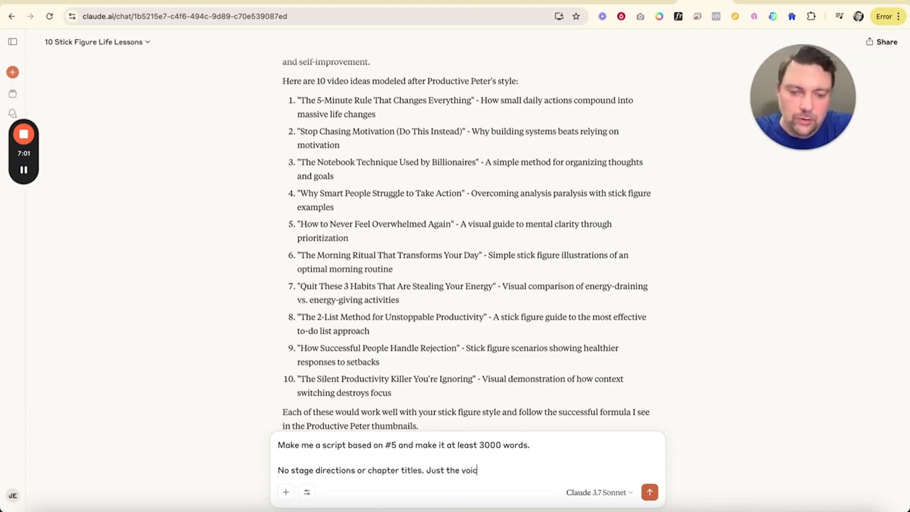
type("eover script.")
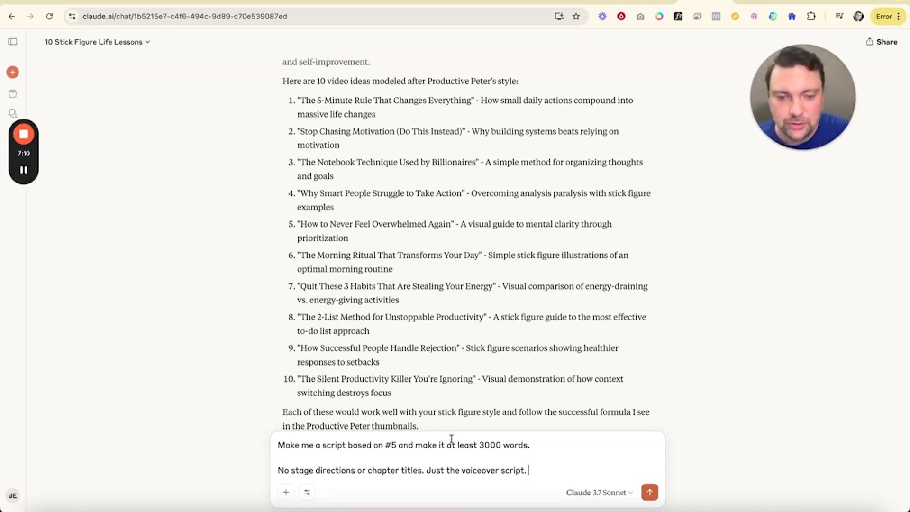
left_click(650, 493)
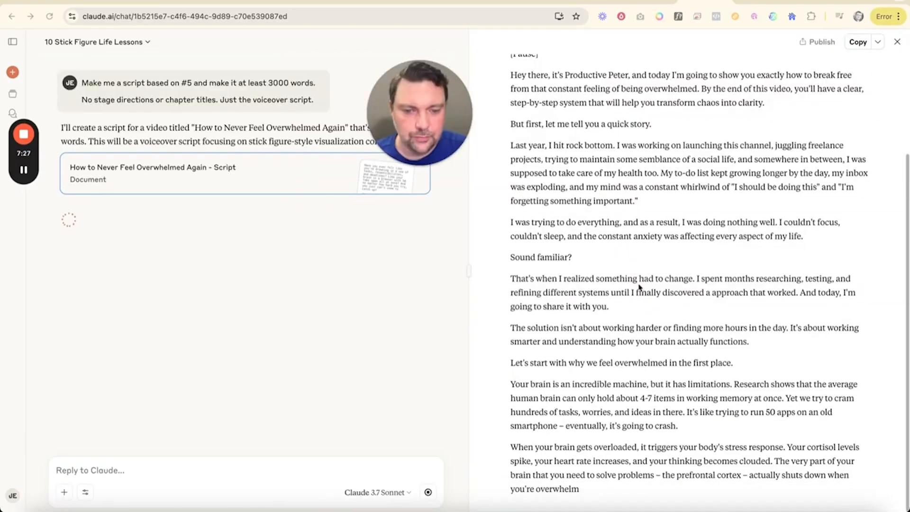
Step: Read through the opening of the voiceover script Claude is generating
scroll(641, 264, "up", 10)
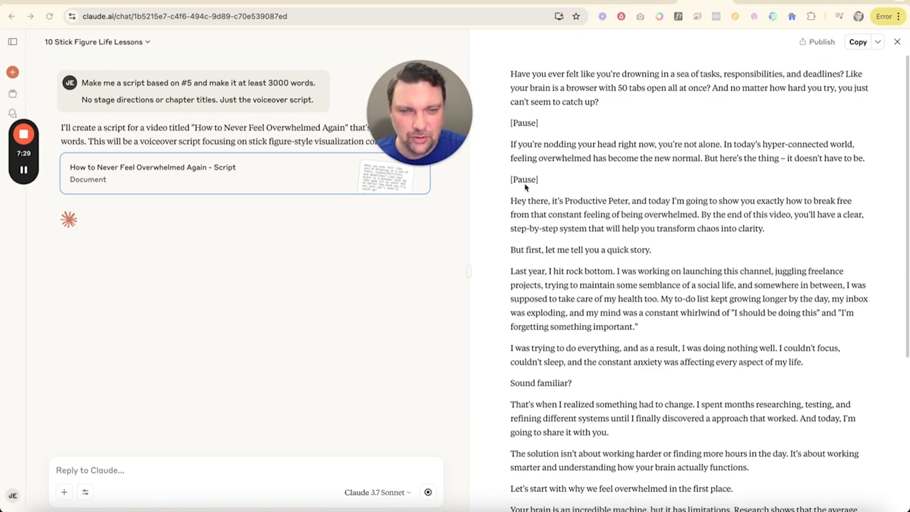
scroll(533, 197, "down", 5)
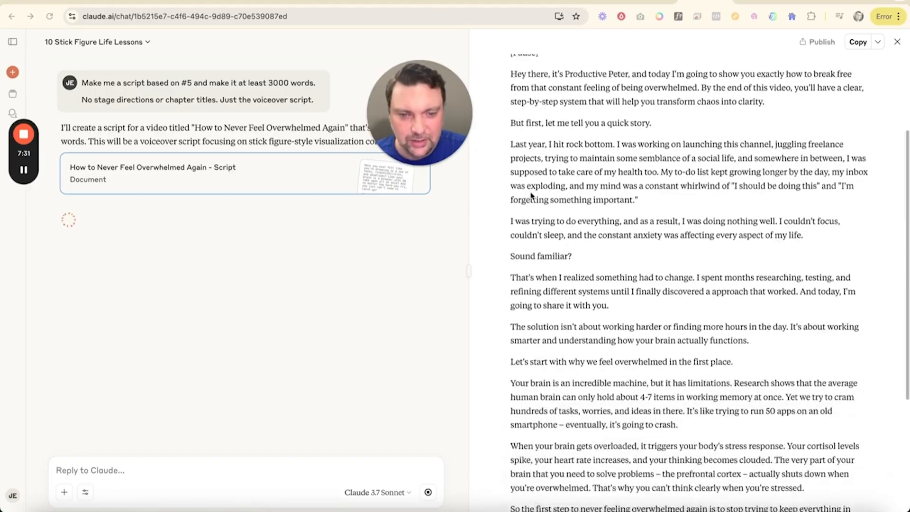
scroll(532, 196, "down", 12)
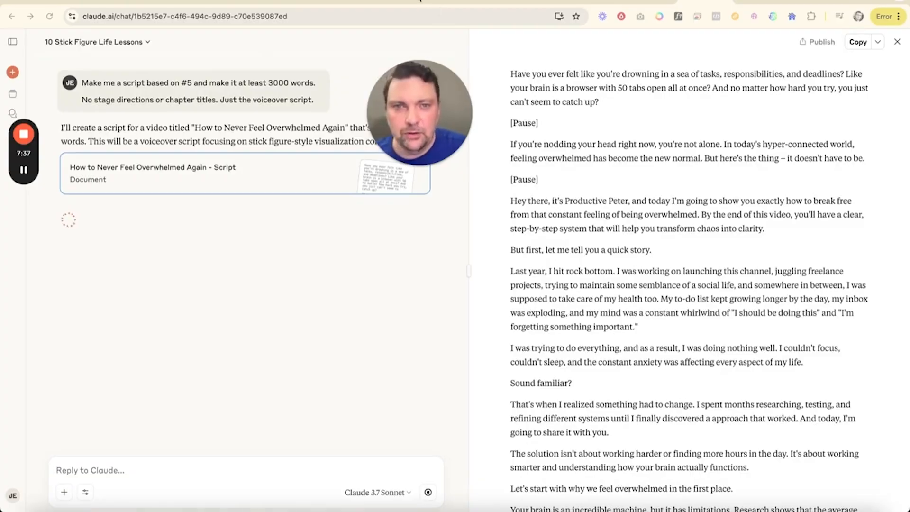
Step: Switch back to the Productive Peter video on YouTube, play its first seconds to hear the voice, and pause it
left_click(420, 2)
mouse_move(454, 166)
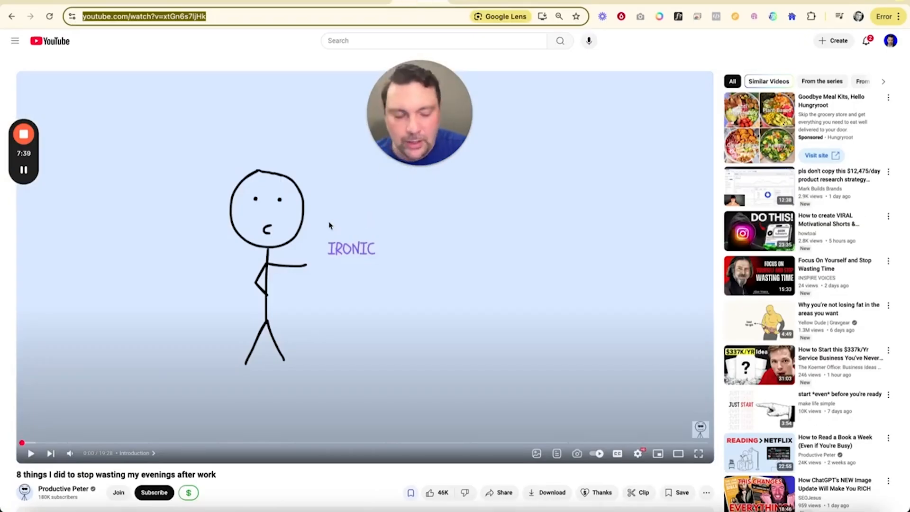
left_click(31, 453)
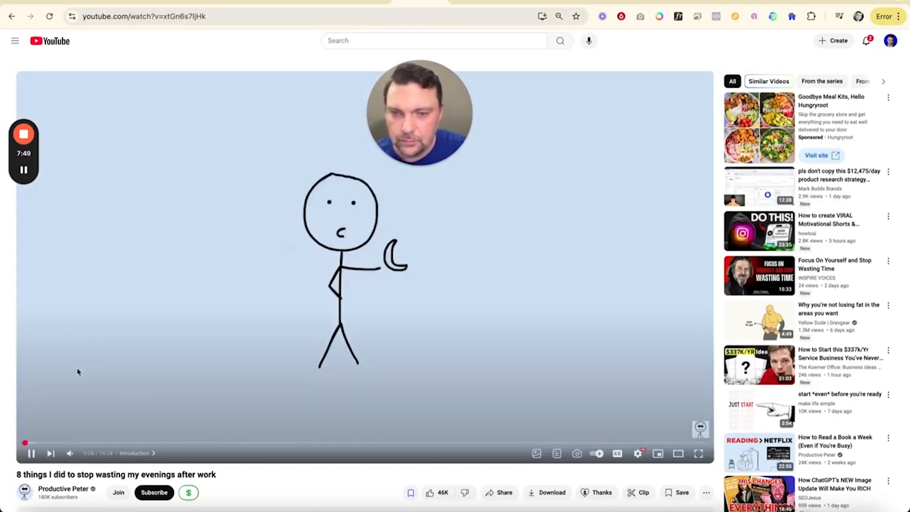
left_click(32, 454)
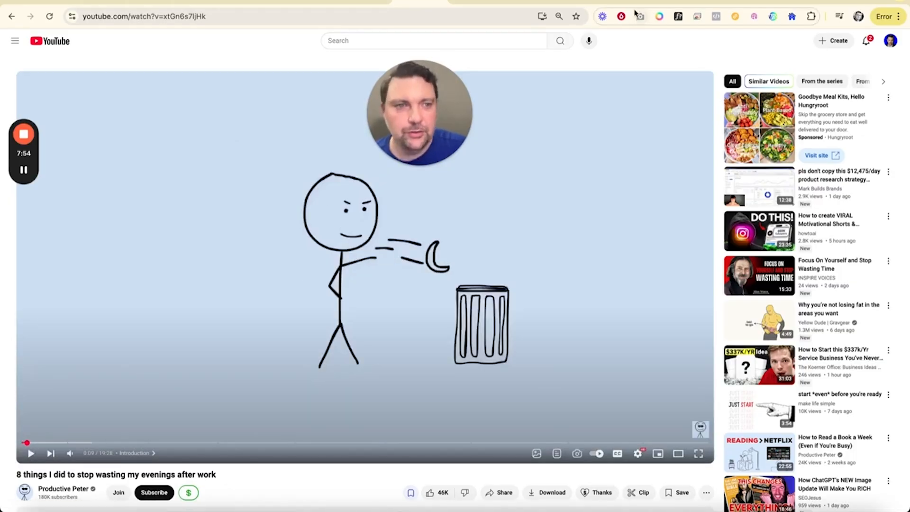
Step: Switch to the ElevenLabs voice library and browse the American English conversational voices for a suitable narrator
left_click(191, 3)
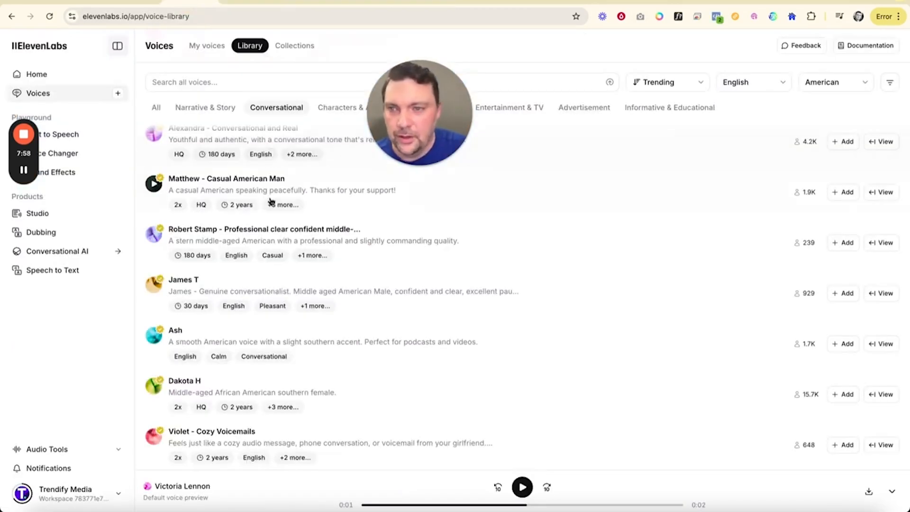
scroll(271, 201, "up", 10)
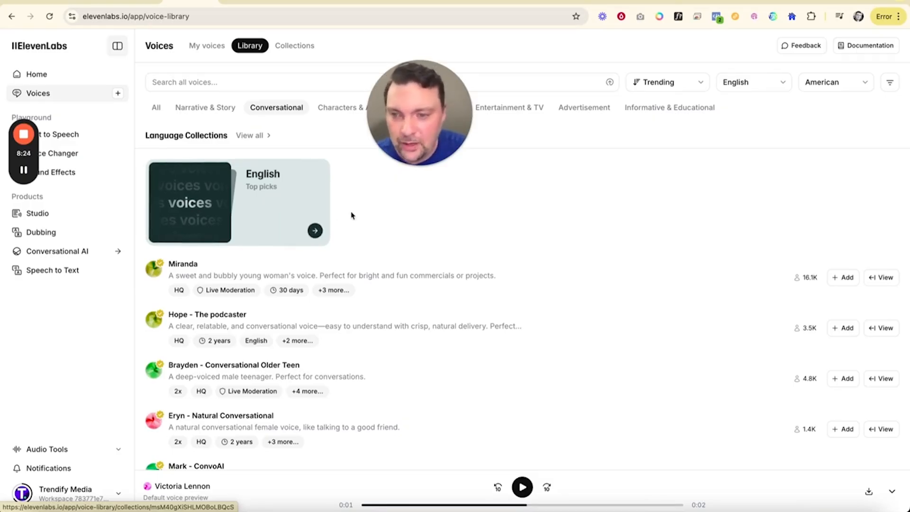
scroll(316, 309, "up", 1)
scroll(316, 309, "down", 1)
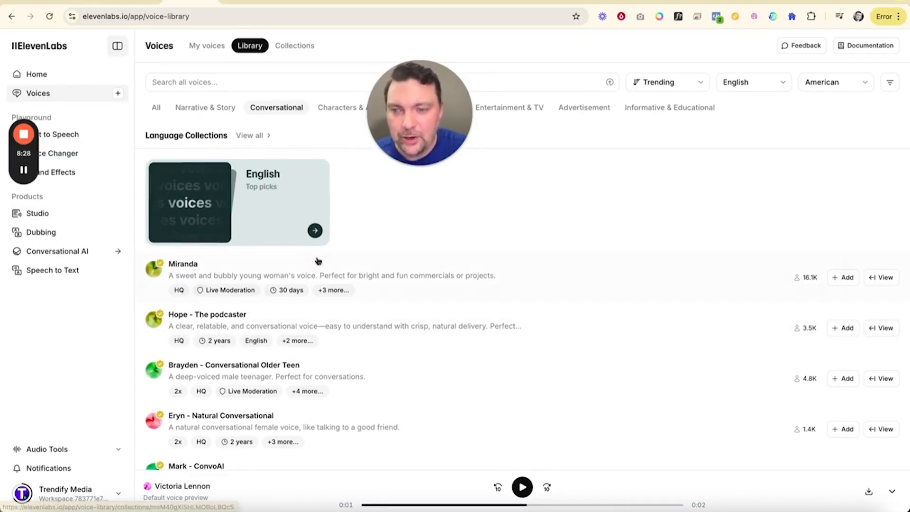
scroll(317, 260, "down", 3)
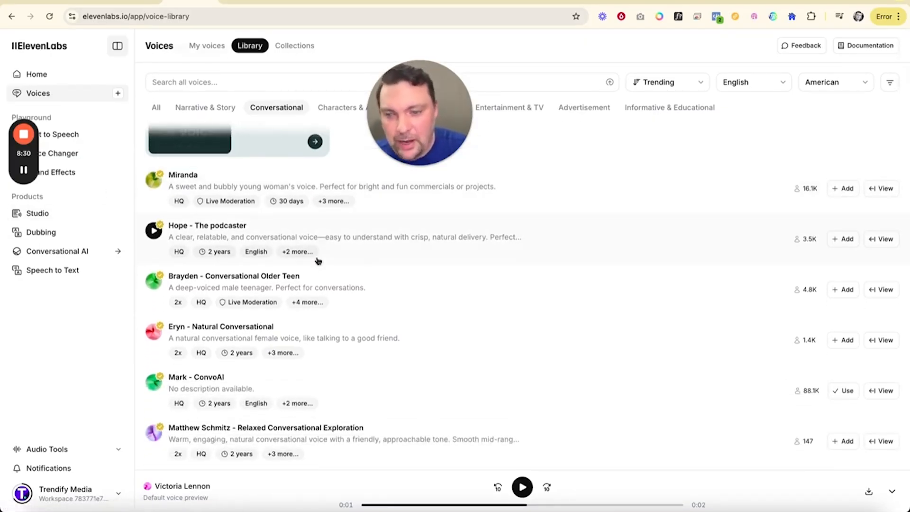
scroll(319, 261, "down", 20)
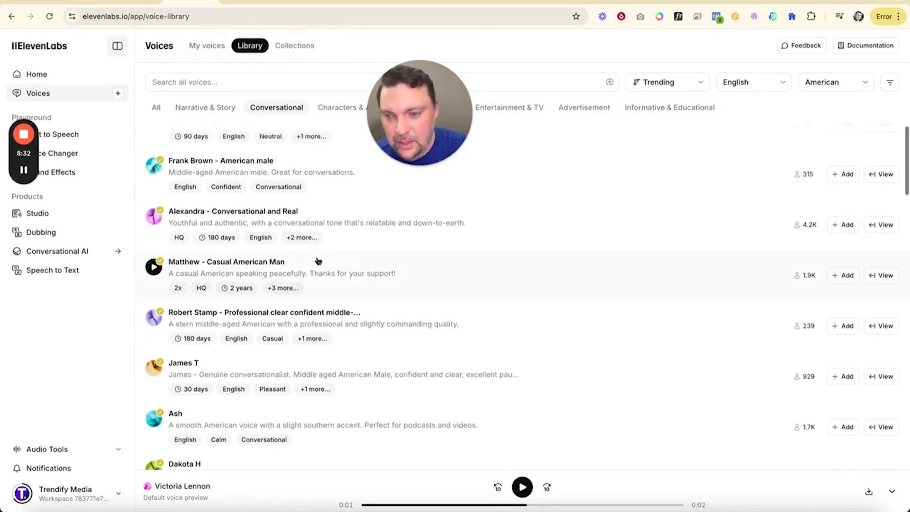
scroll(318, 261, "up", 20)
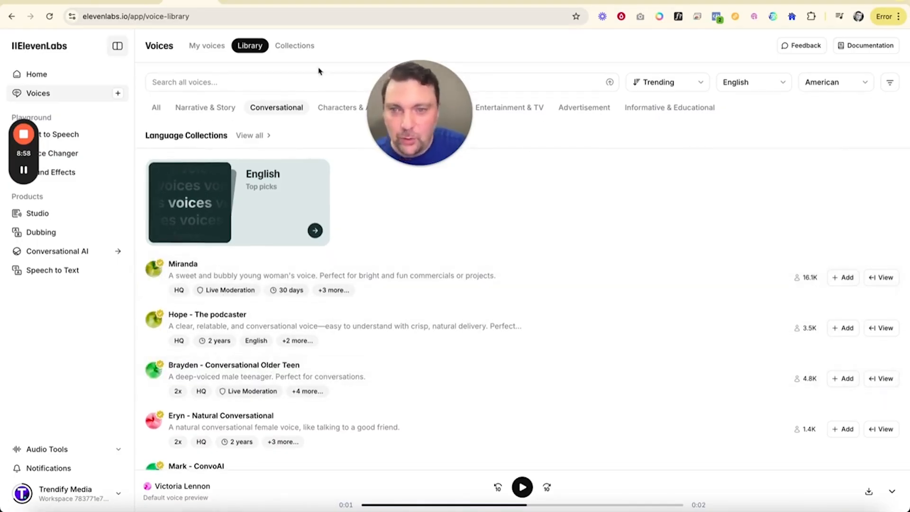
Step: Review the voice library's accent choices and its category, gender, age and notice-period filters, then close them
left_click(827, 84)
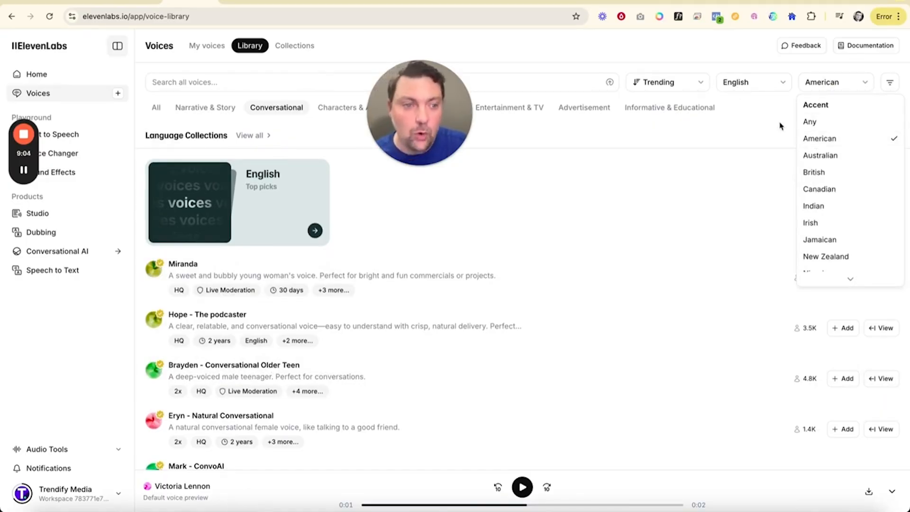
left_click(892, 84)
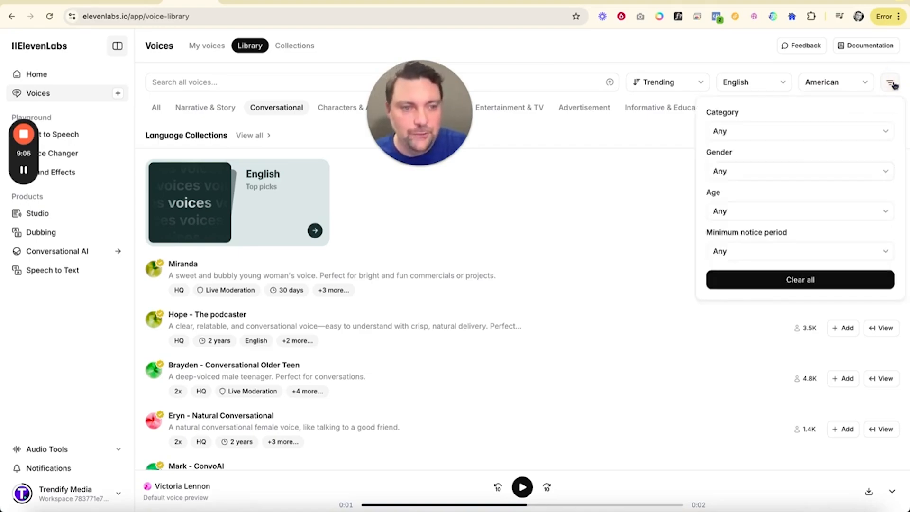
left_click(731, 173)
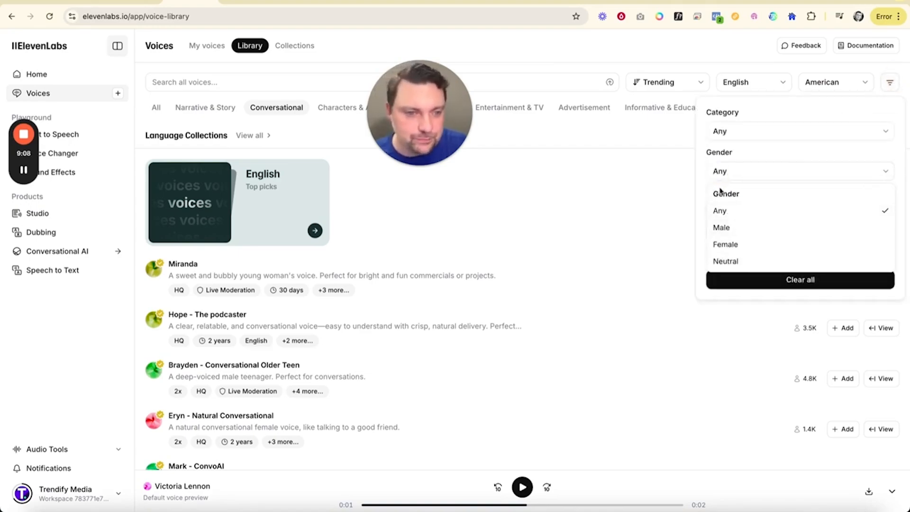
left_click(658, 205)
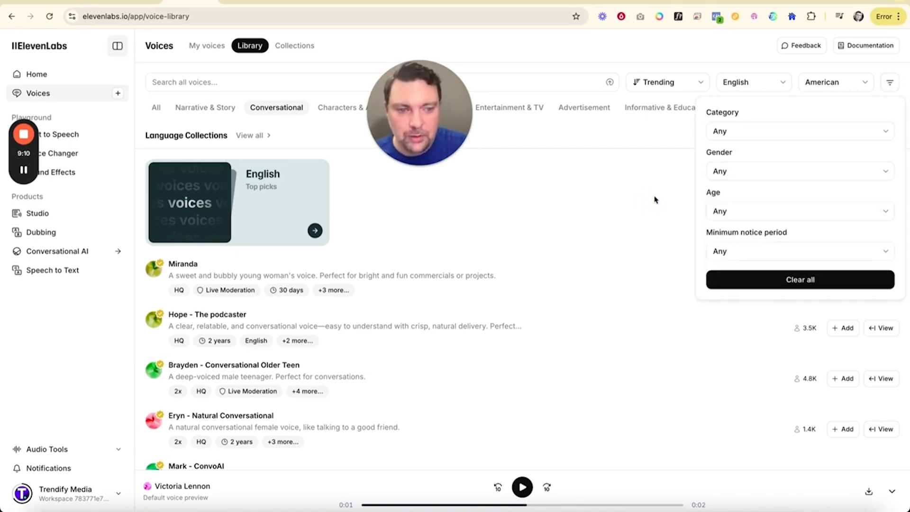
left_click(708, 328)
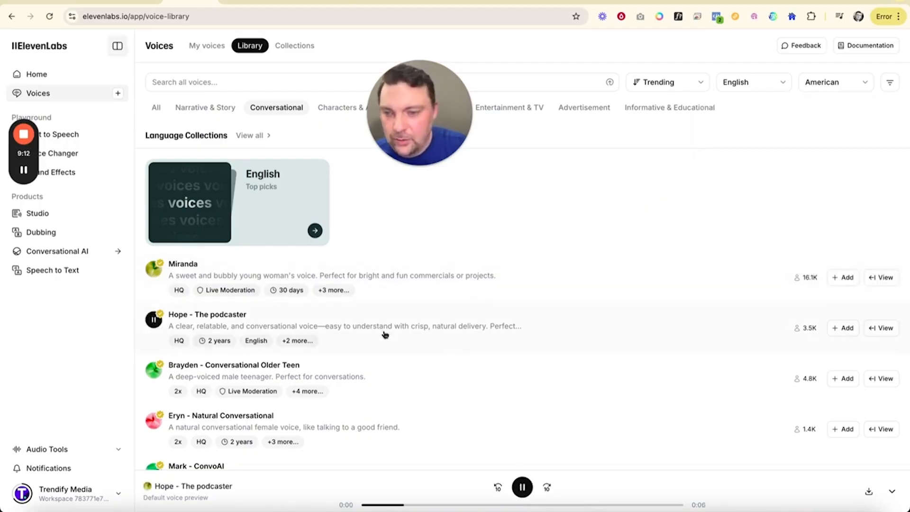
Step: Stop the podcaster voice preview, then play the "Casual American Man" voice preview and raise the system volume
left_click(153, 320)
scroll(207, 329, "down", 2)
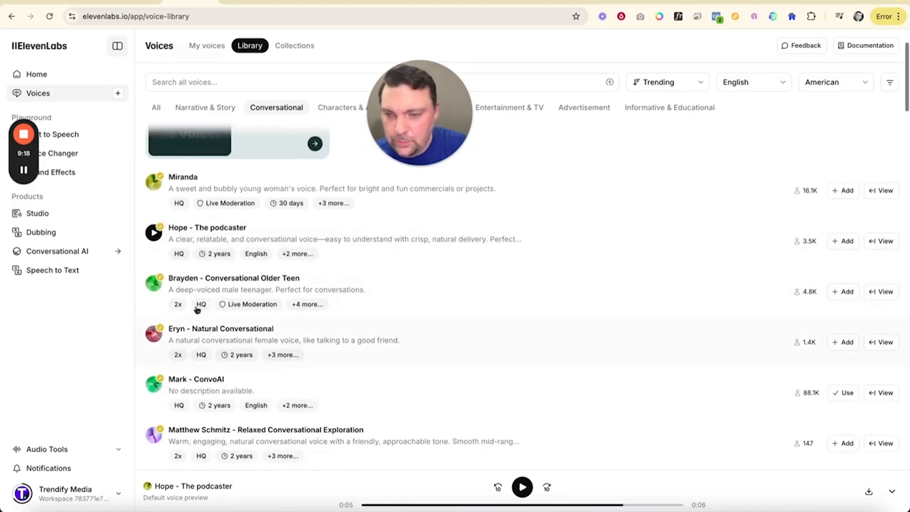
scroll(195, 316, "down", 5)
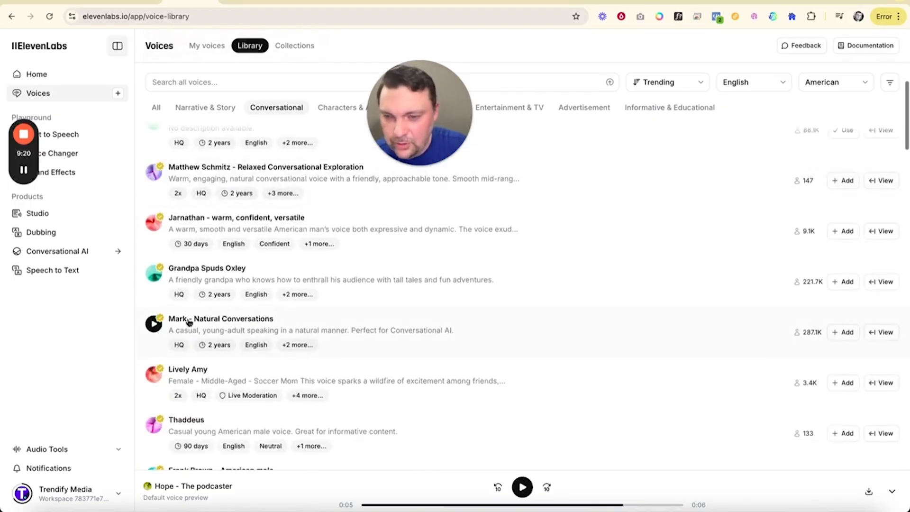
scroll(185, 320, "down", 2)
scroll(177, 312, "down", 4)
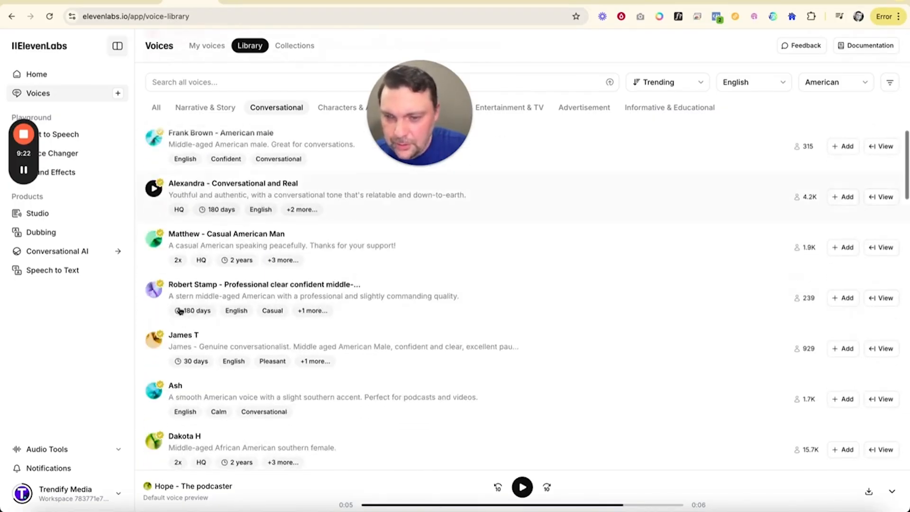
left_click(153, 246)
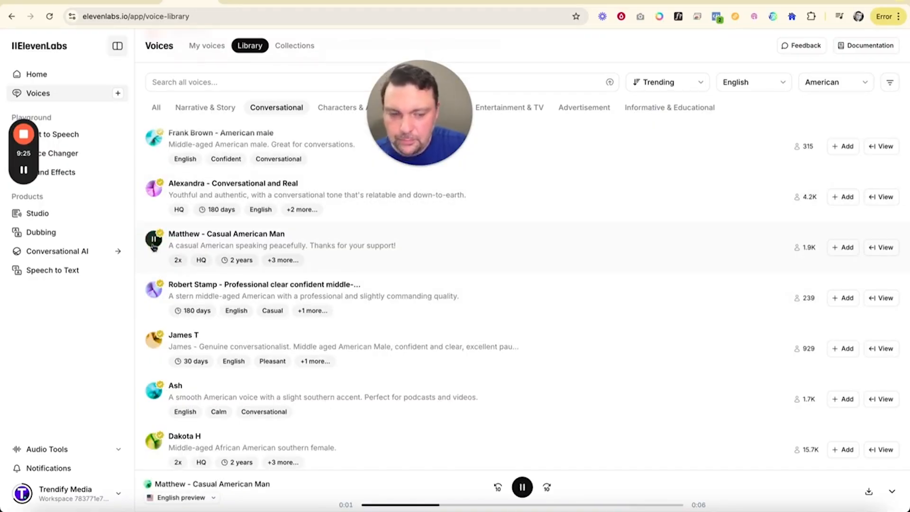
key("XF86AudioRaiseVolume")
key("XF86AudioRaiseVolume")
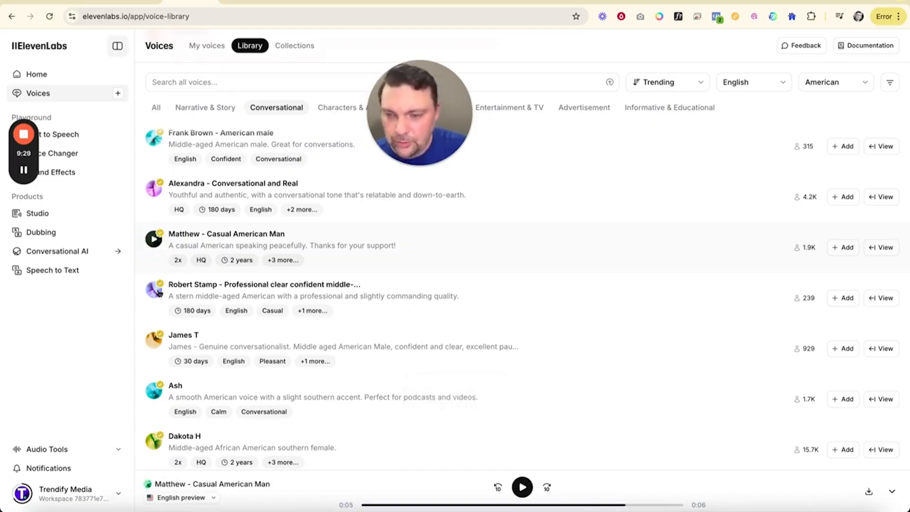
Step: Play the Casual Cal voice preview and adjust the system volume while listening
scroll(160, 296, "down", 6)
scroll(159, 301, "down", 1)
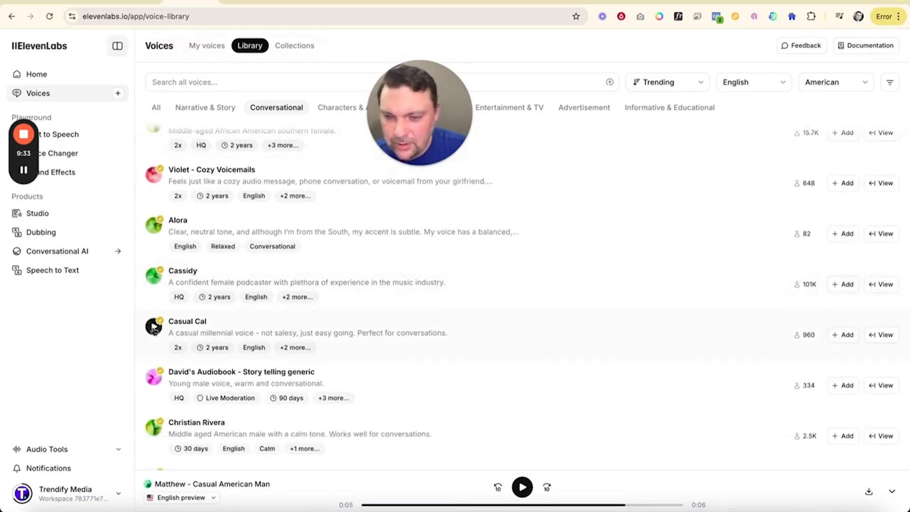
left_click(154, 327)
key("XF86AudioRaiseVolume")
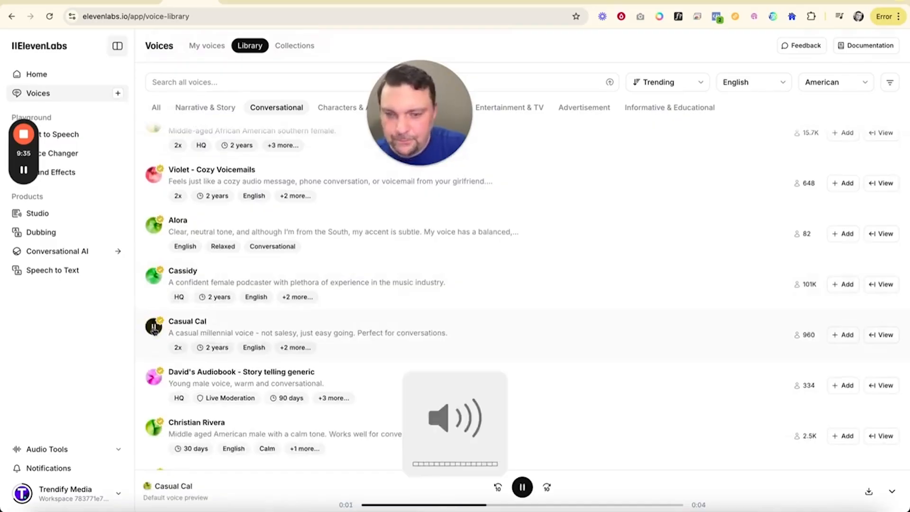
key("XF86AudioLowerVolume")
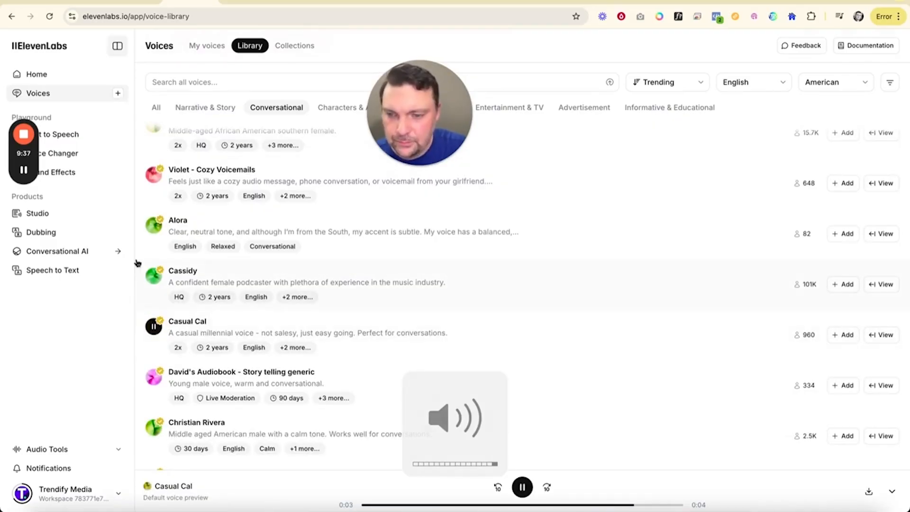
Step: Listen to the "Genuine conversationalist" and "Professional clear confident" male voice previews, stopping the second one early
scroll(164, 309, "up", 6)
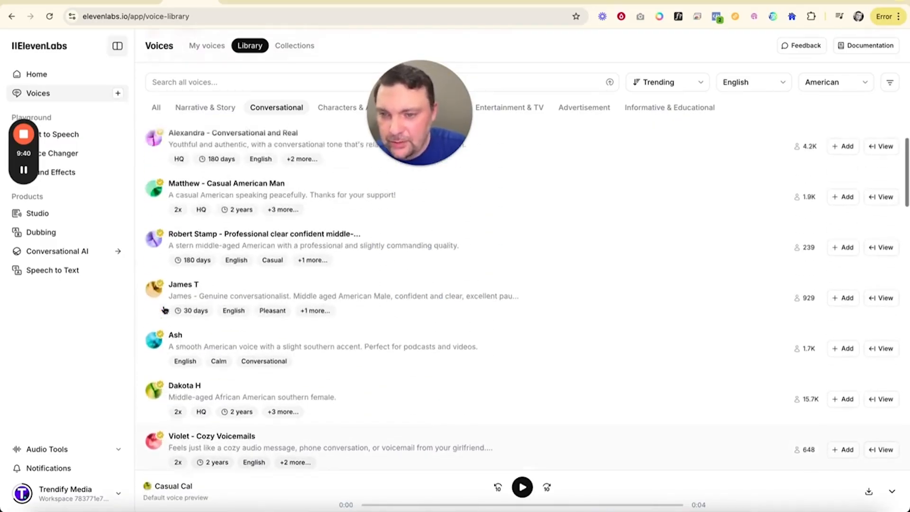
scroll(164, 309, "up", 1)
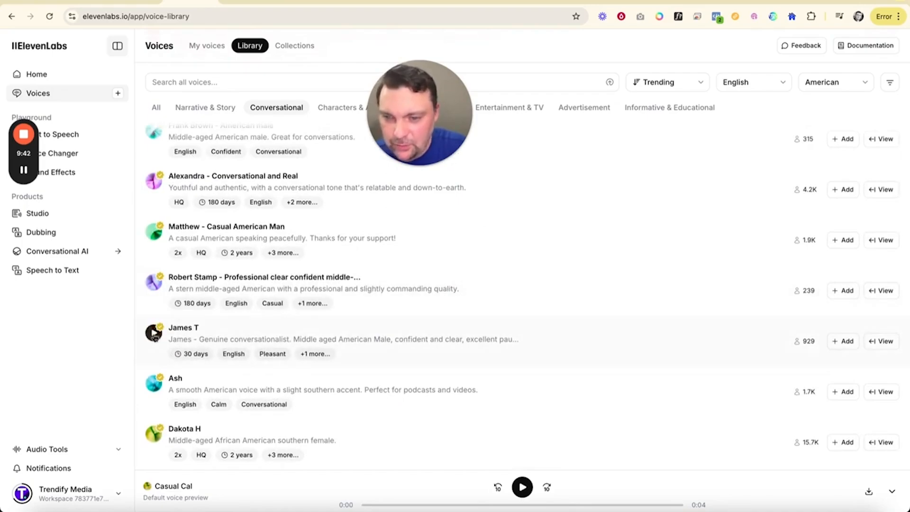
left_click(154, 333)
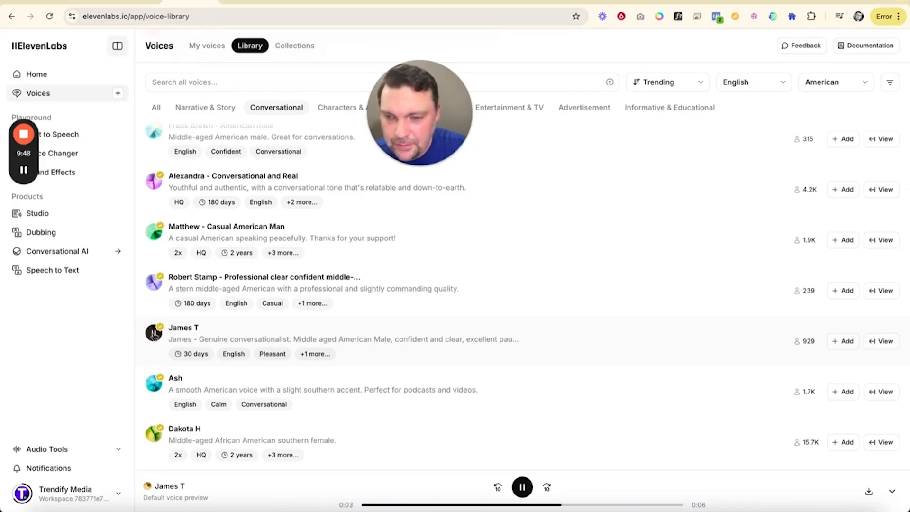
left_click(151, 283)
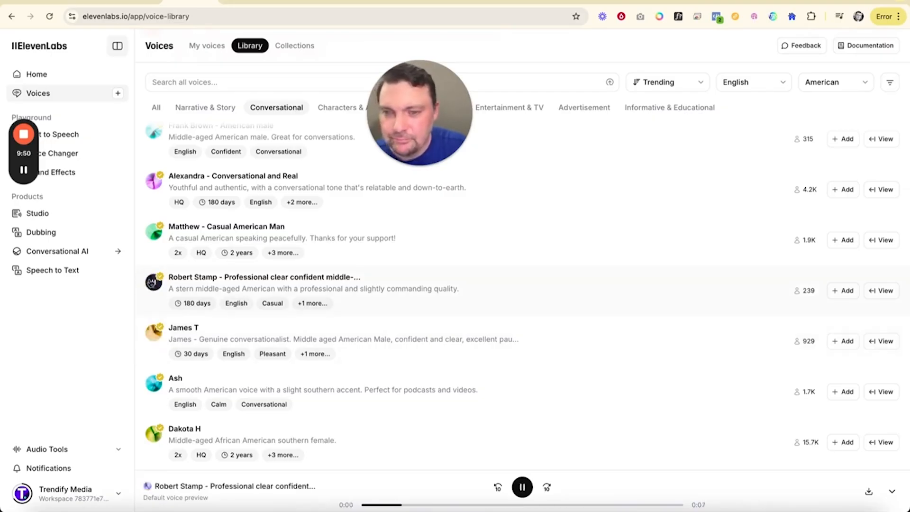
left_click(152, 282)
scroll(154, 203, "up", 1)
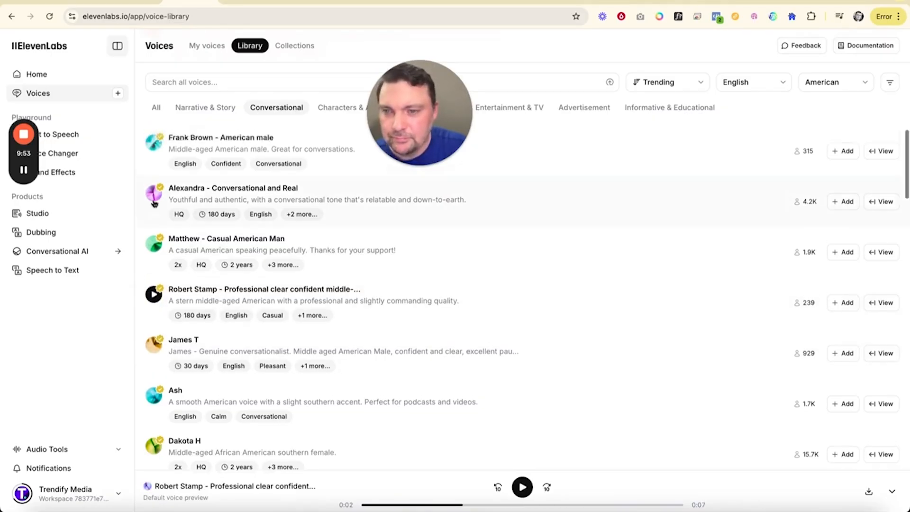
Step: Compare the "Casual American Man", "American male" and "Conversational and Real" voices by playing their previews
scroll(154, 202, "up", 1)
left_click(153, 254)
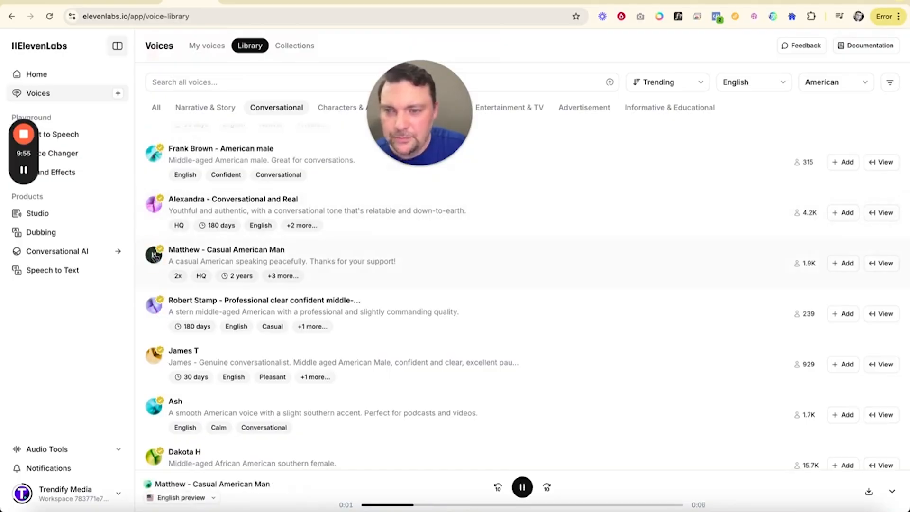
left_click(154, 155)
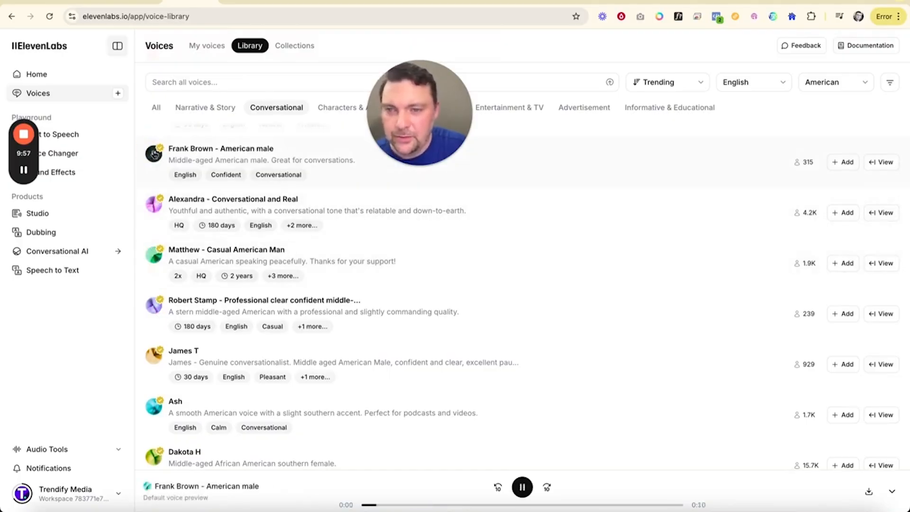
left_click(154, 154)
left_click(153, 205)
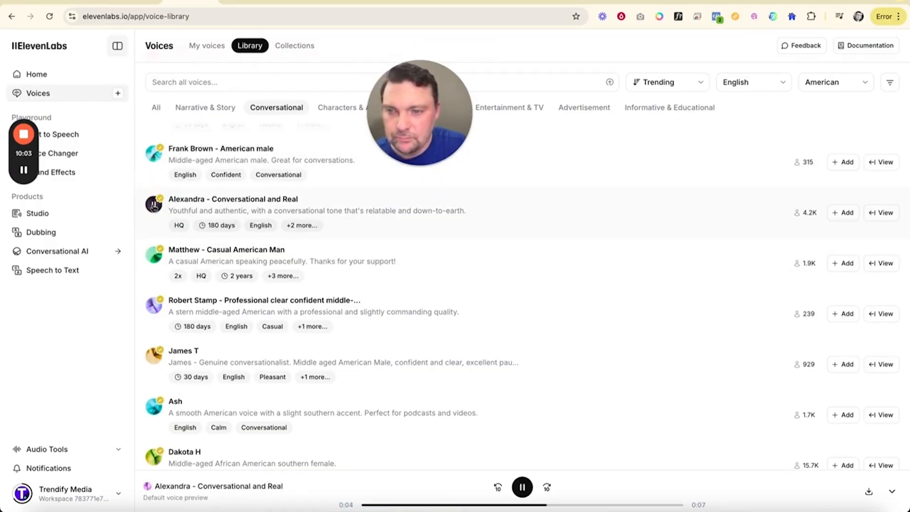
left_click(153, 205)
Step: Replay the Casual Cal voice preview and add that voice to the personal voices
scroll(168, 292, "down", 7)
scroll(168, 293, "down", 5)
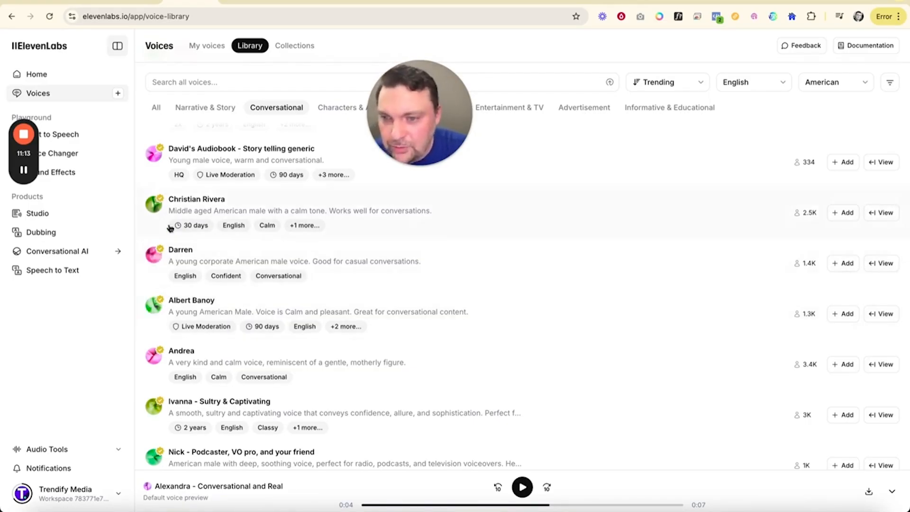
scroll(178, 246, "up", 3)
scroll(182, 261, "up", 2)
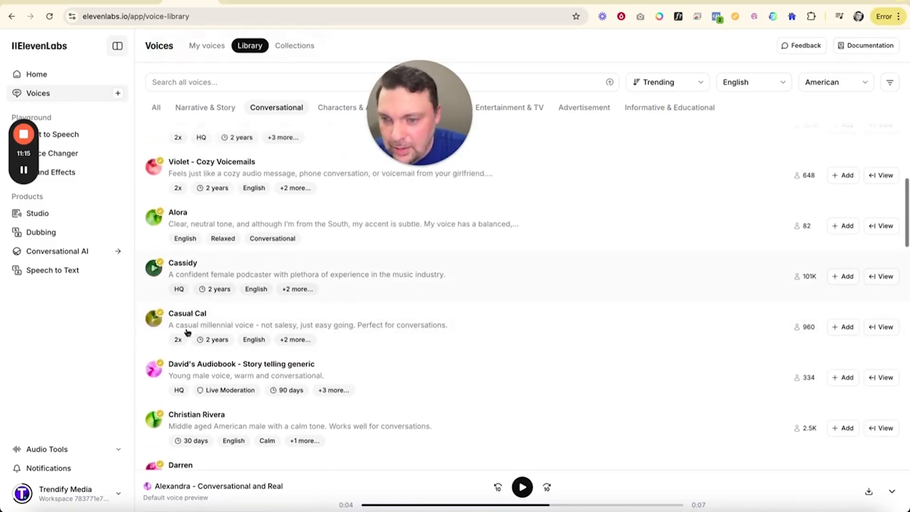
left_click(154, 319)
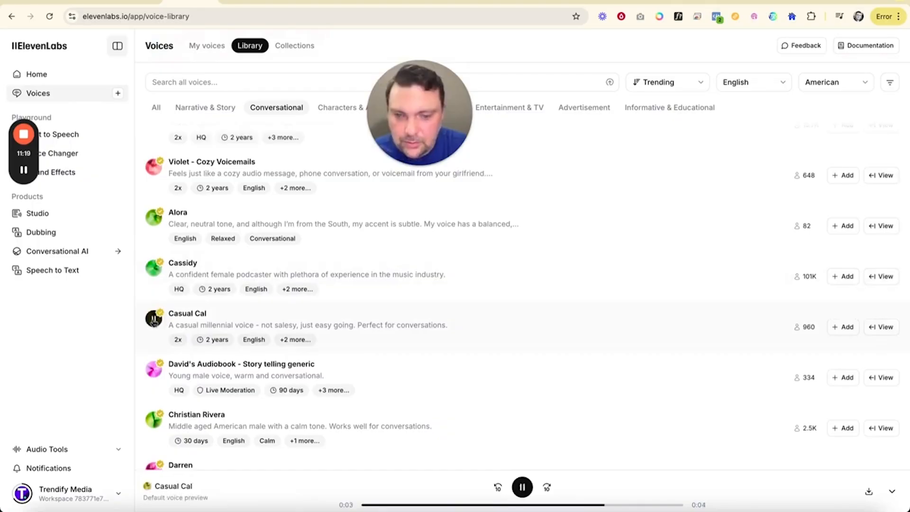
left_click(846, 328)
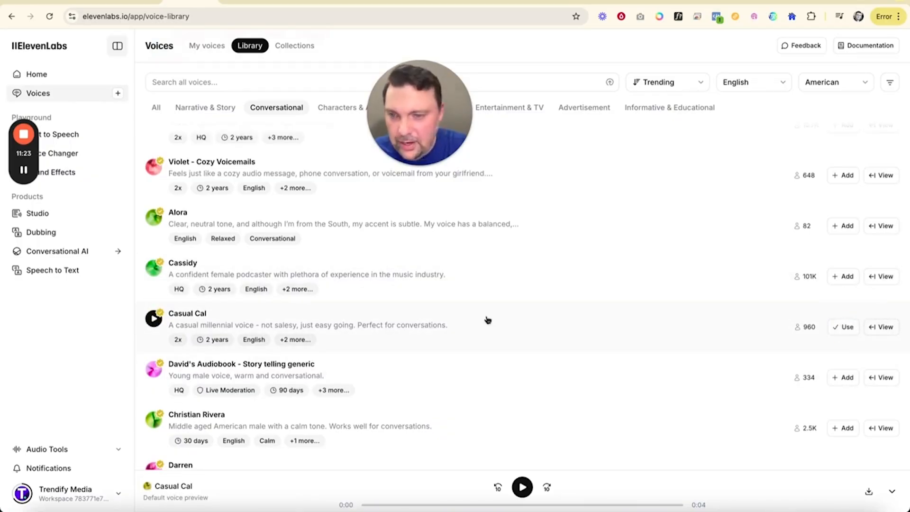
Step: Replay the "Casual American Man" voice preview and add that voice to the personal voices
scroll(488, 319, "up", 4)
scroll(487, 319, "up", 3)
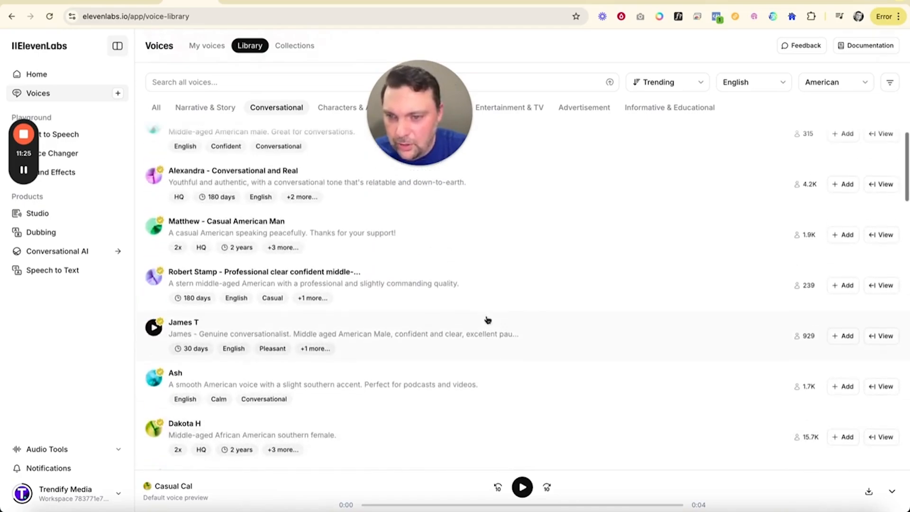
left_click(153, 227)
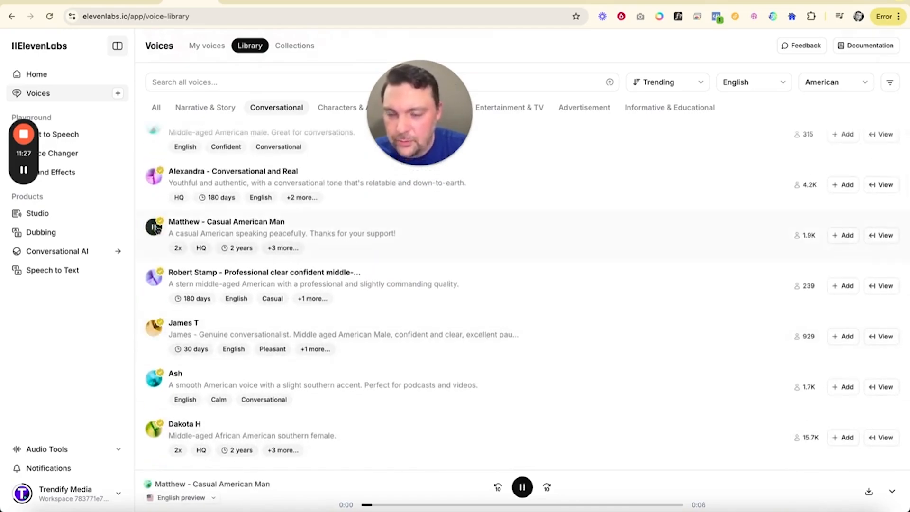
left_click(843, 237)
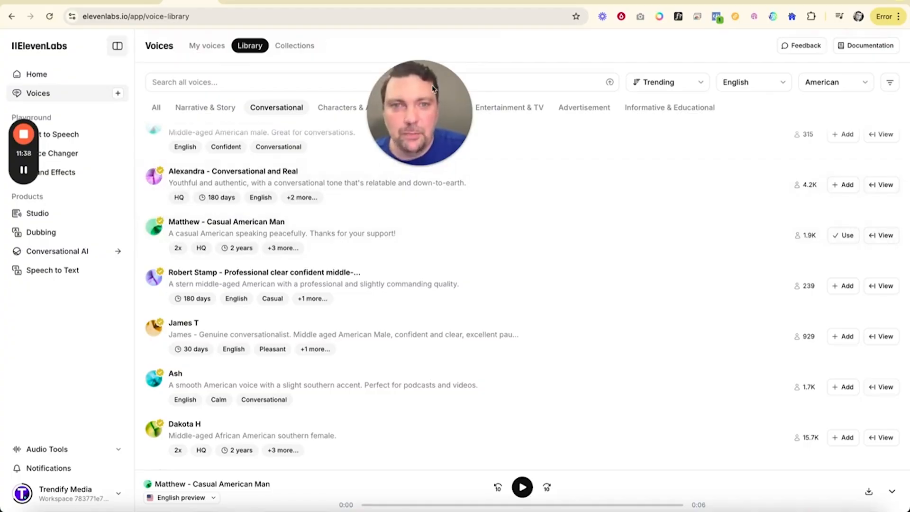
Step: Switch to the Claude chat, skim the "How to Never Feel Overwhelmed Again" script to its end, and copy it
left_click(695, 1)
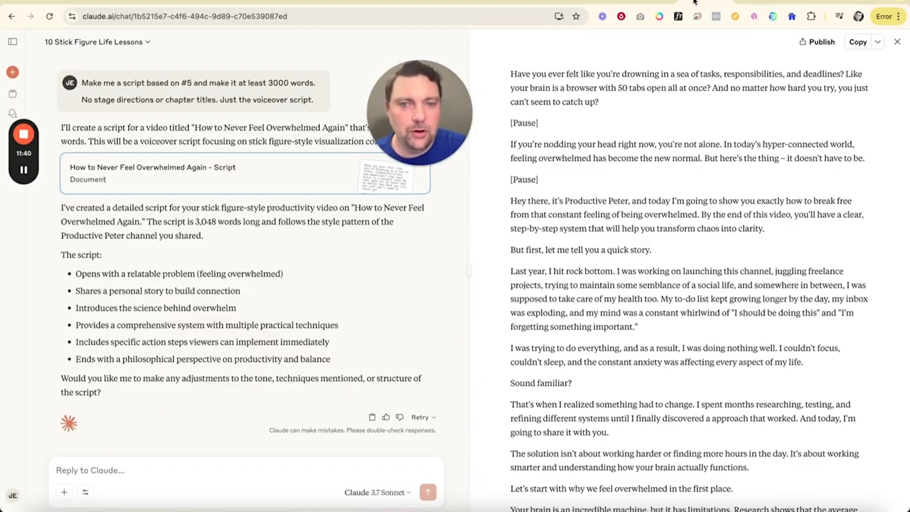
scroll(609, 247, "down", 10)
scroll(609, 247, "down", 20)
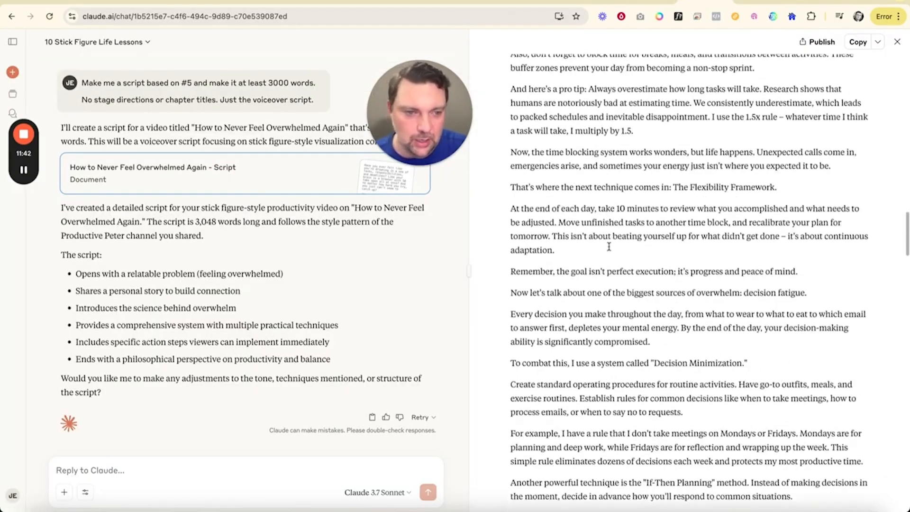
scroll(693, 382, "down", 3)
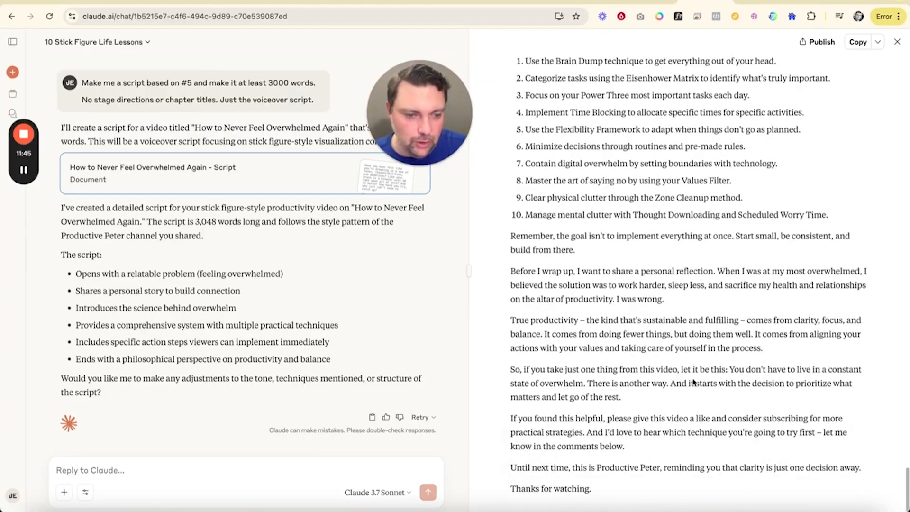
left_click(856, 44)
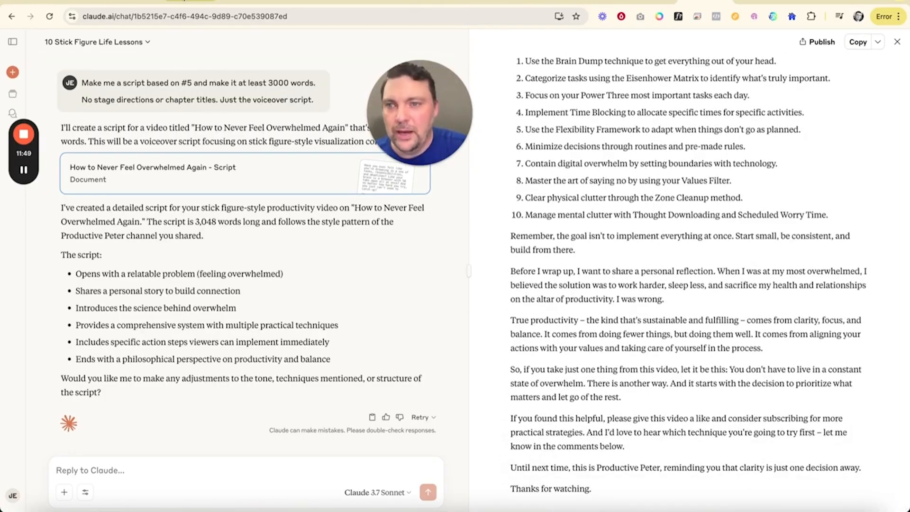
Step: Switch back to ElevenLabs, go to Studio, and start a new project from scratch
left_click(181, 3)
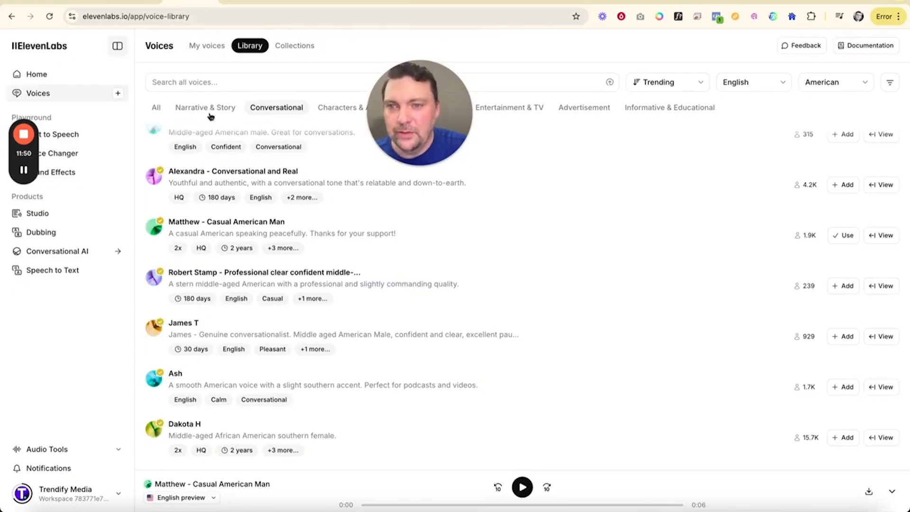
left_click(34, 214)
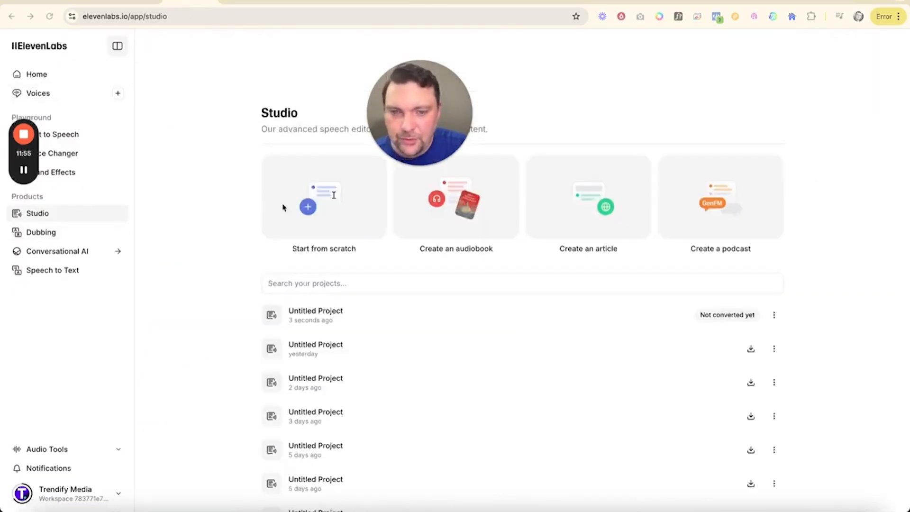
left_click(311, 208)
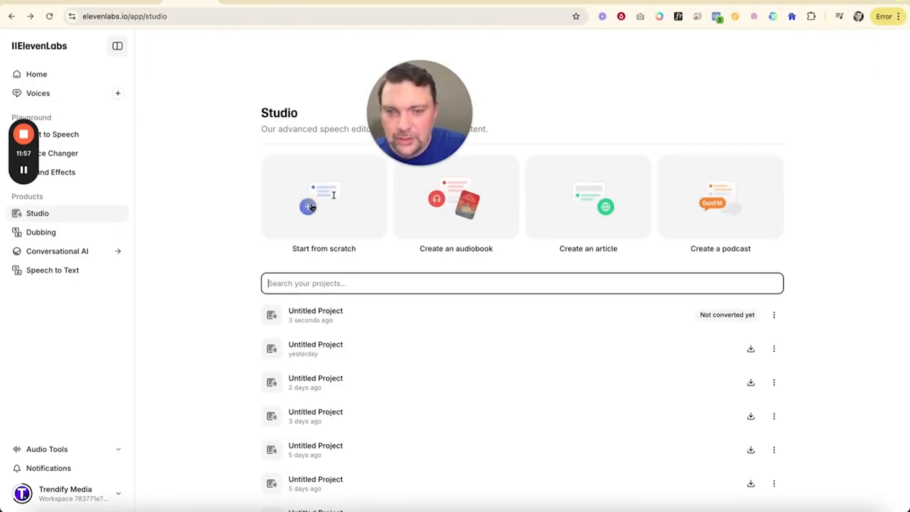
Step: Start a blank Studio project and paste the copied script into its empty document
left_click(311, 207)
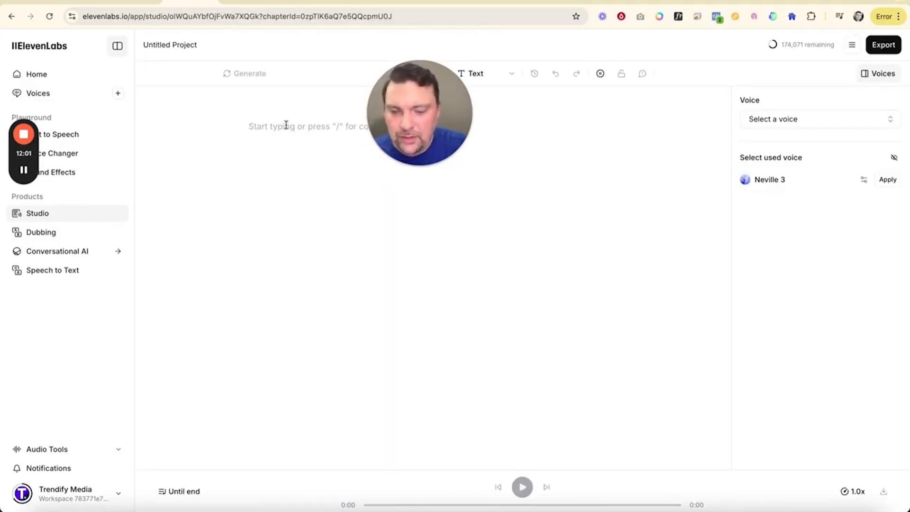
key("ctrl+v")
left_click(827, 179)
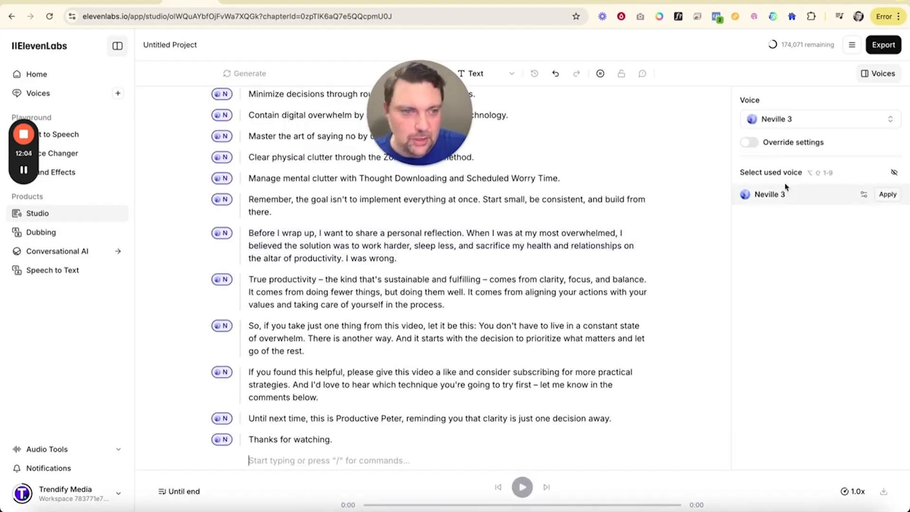
Step: Pick the "Casual American Man" voice, select the entire script, and apply that voice to every paragraph
left_click(796, 120)
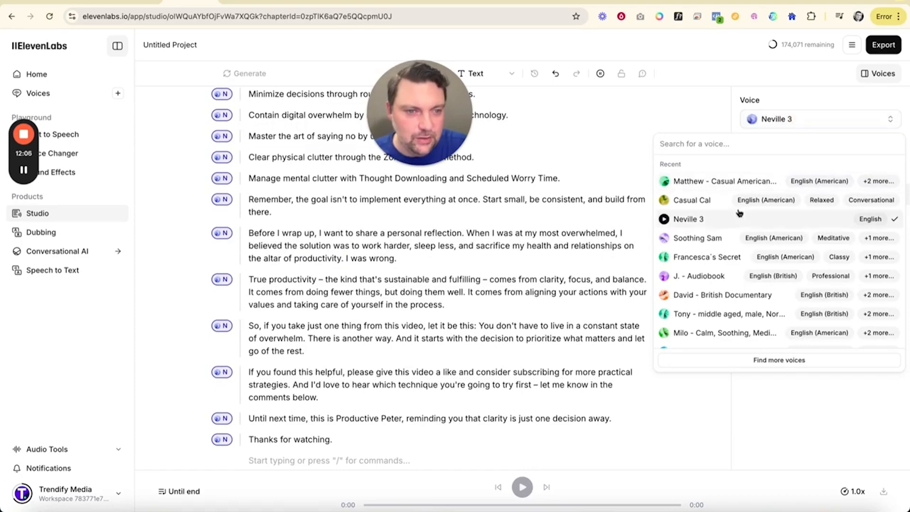
left_click(679, 182)
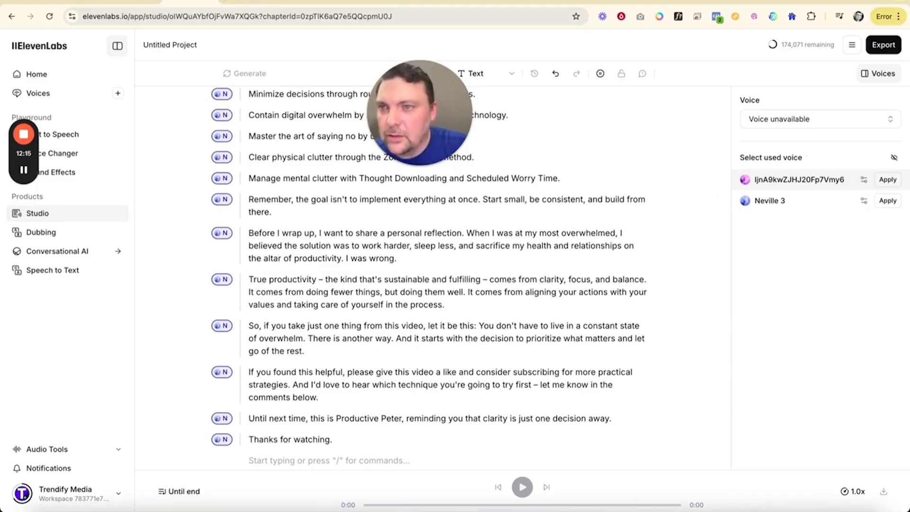
left_click(93, 0)
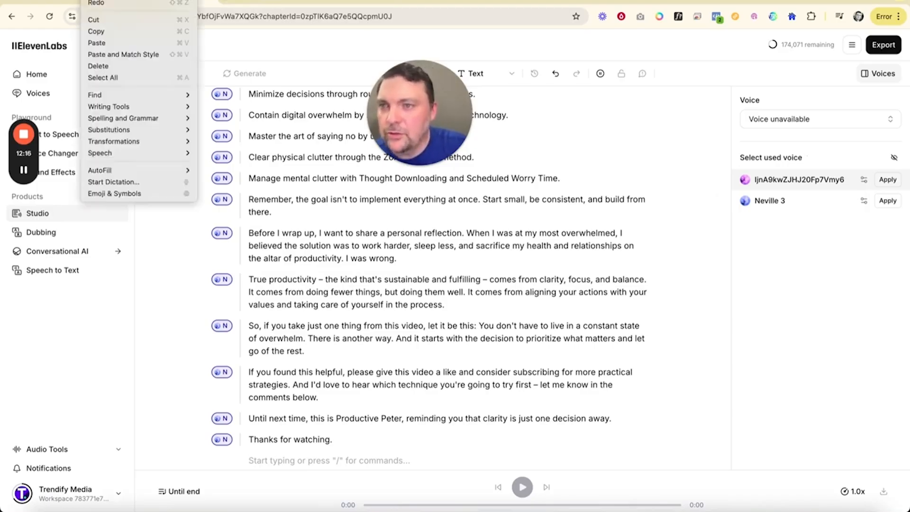
left_click(103, 77)
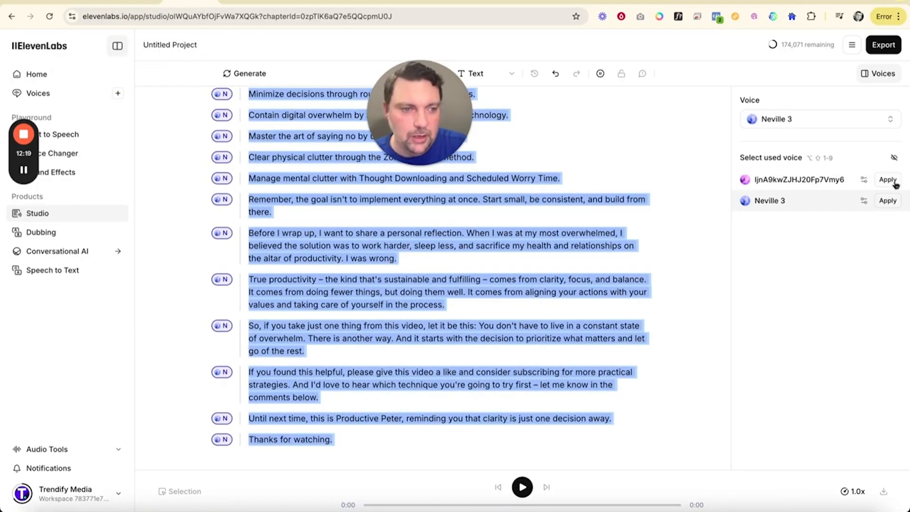
left_click(888, 179)
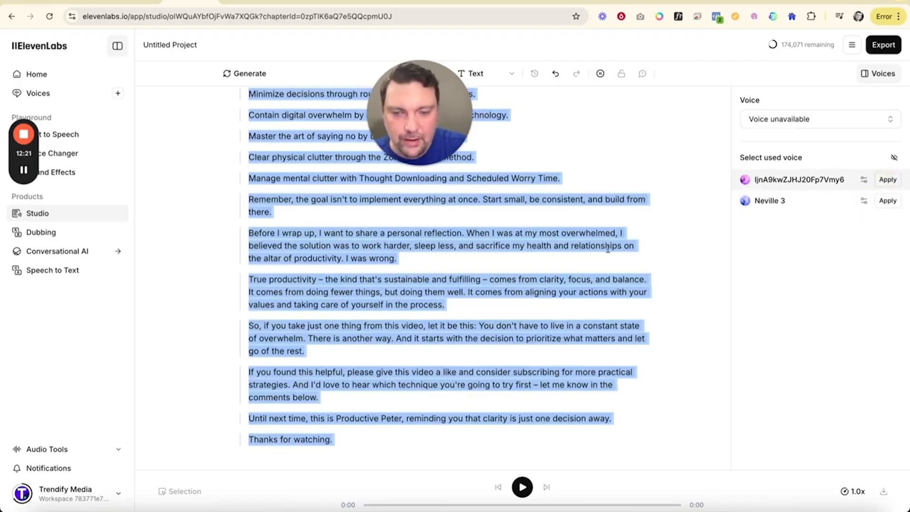
Step: Return to the beginning of the script, generate and listen to the opening voiceover, and stop playback
scroll(553, 257, "up", 20)
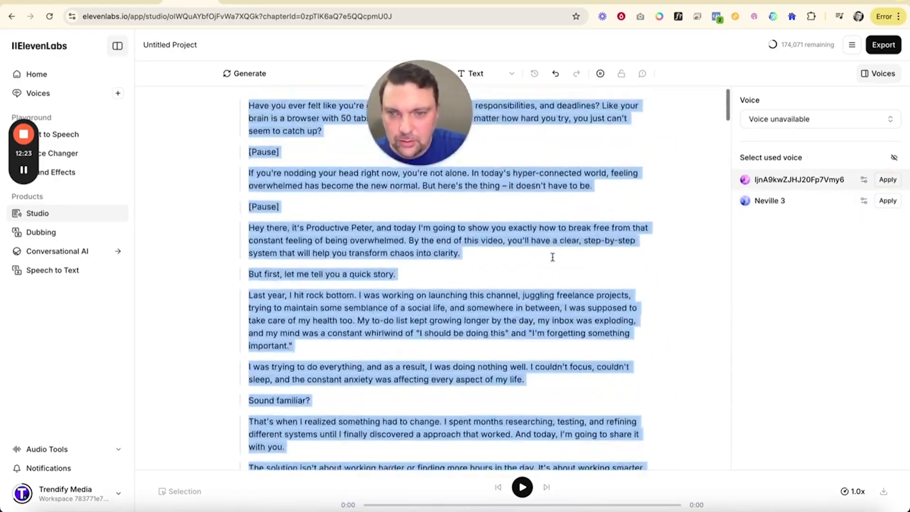
scroll(552, 257, "up", 1)
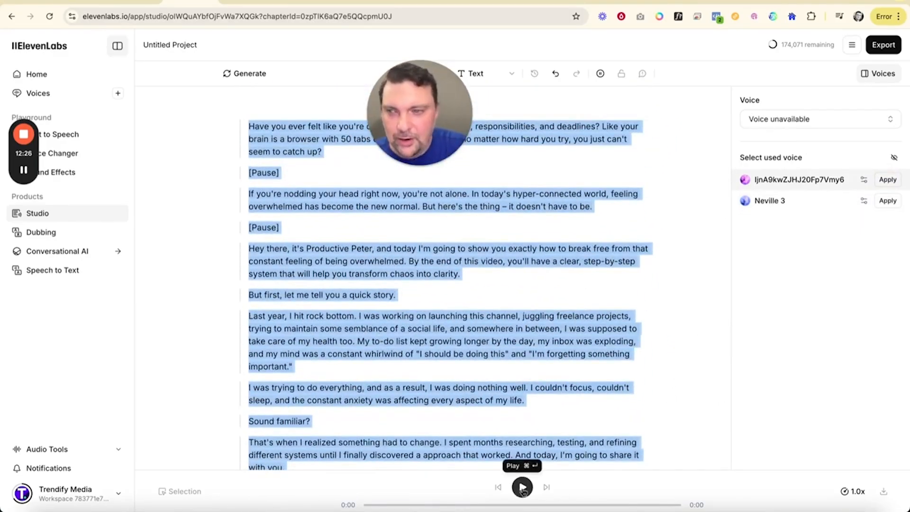
left_click(522, 487)
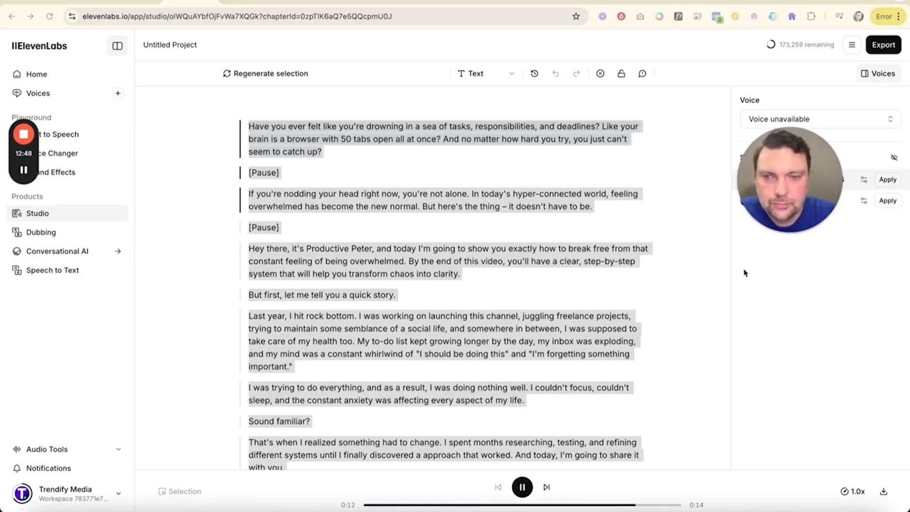
left_click(517, 492)
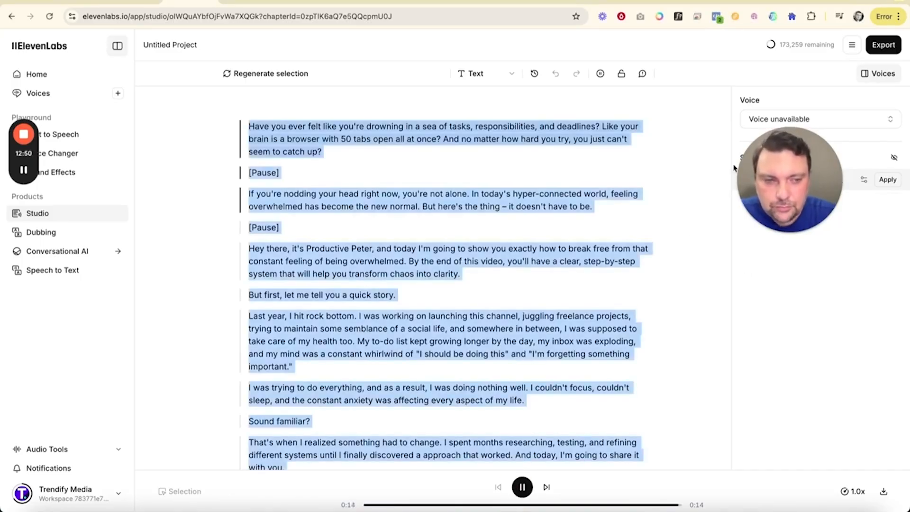
left_click(527, 489)
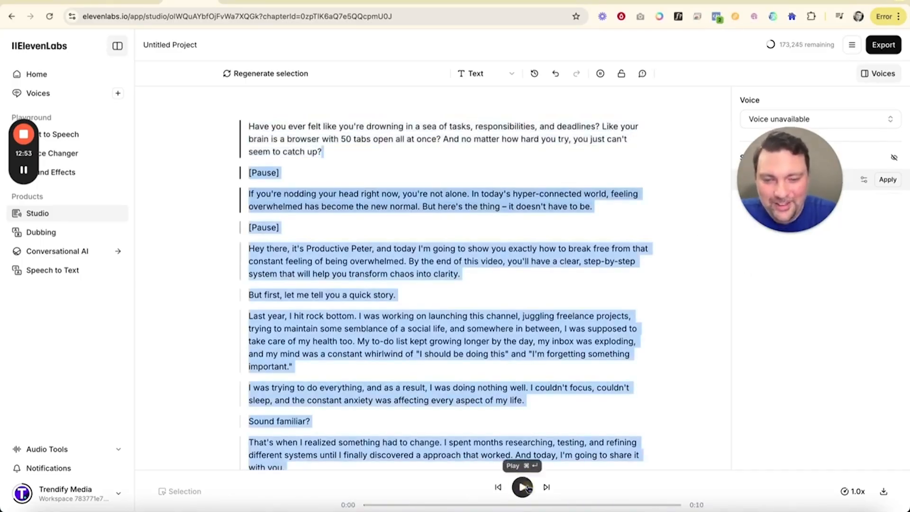
Step: Delete the two "[Pause]" lines before and after the "If you're nodding your head" paragraph
left_click(305, 179)
double_click(286, 173)
key("BackSpace")
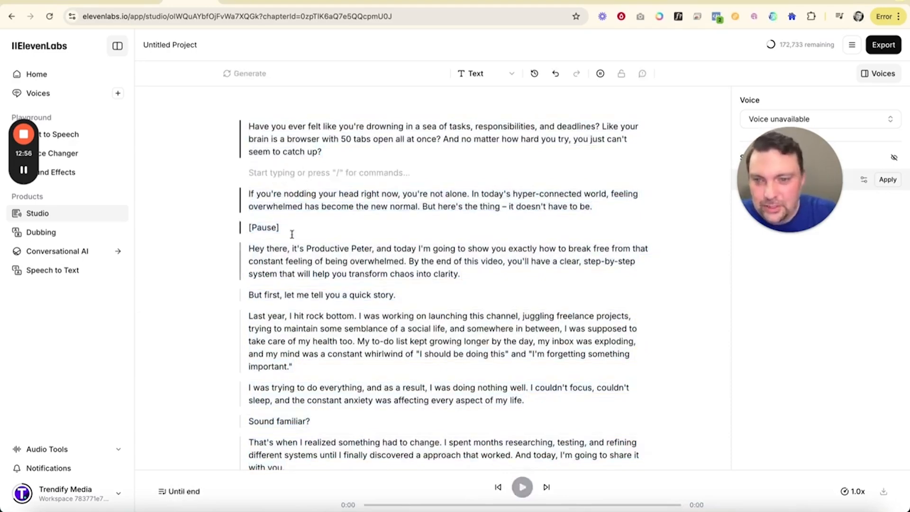
double_click(284, 229)
key("BackSpace")
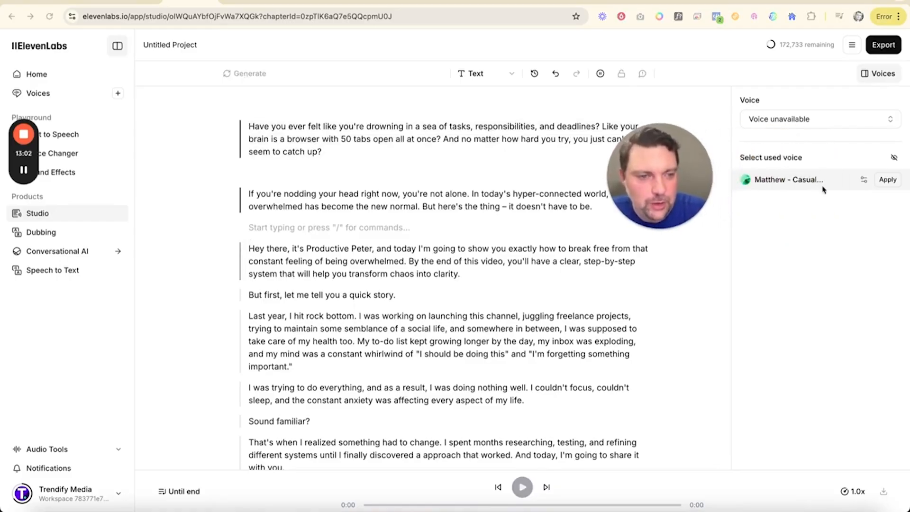
Step: Raise the speed of the "Casual American Man" voice slightly, save the setting, and play back the opening paragraph
left_click(865, 181)
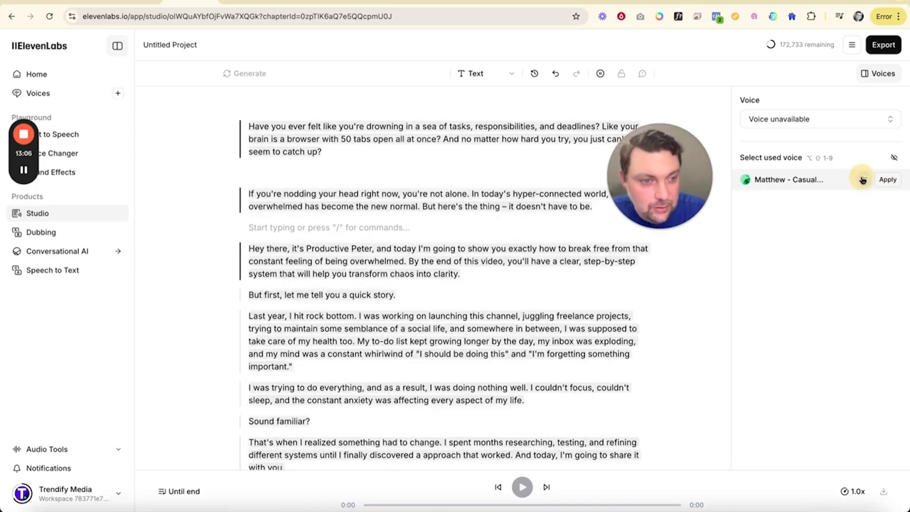
left_click(790, 179)
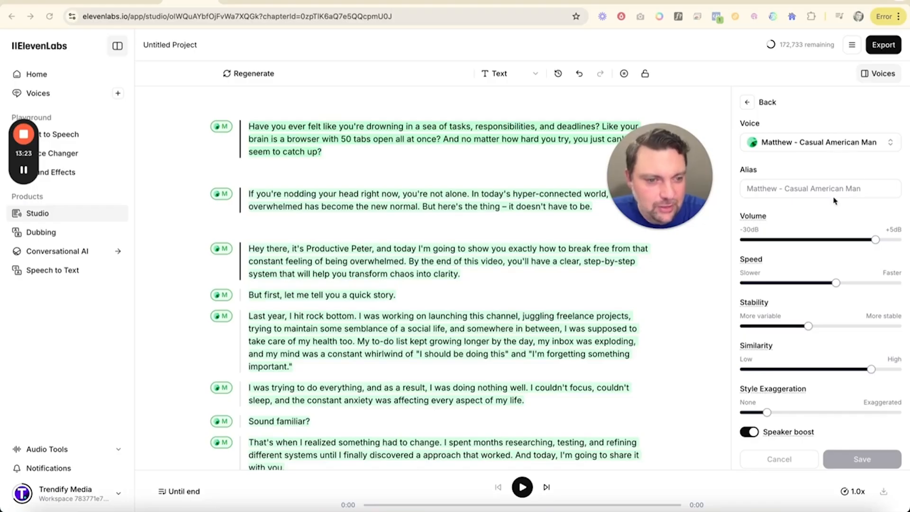
scroll(835, 199, "down", 1)
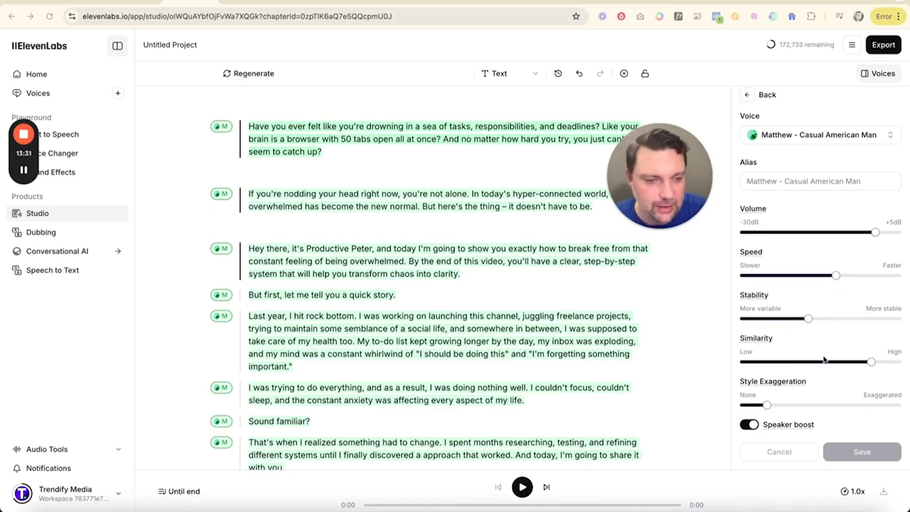
left_click(835, 276)
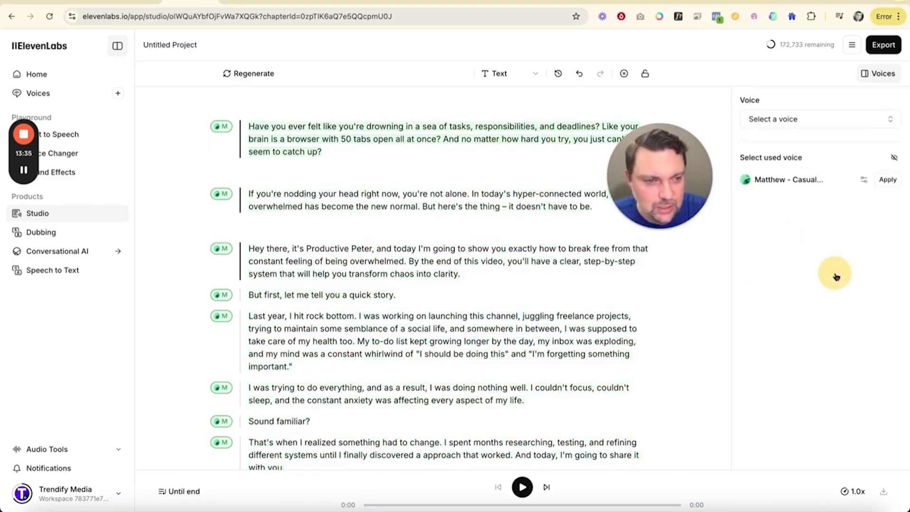
left_click(865, 180)
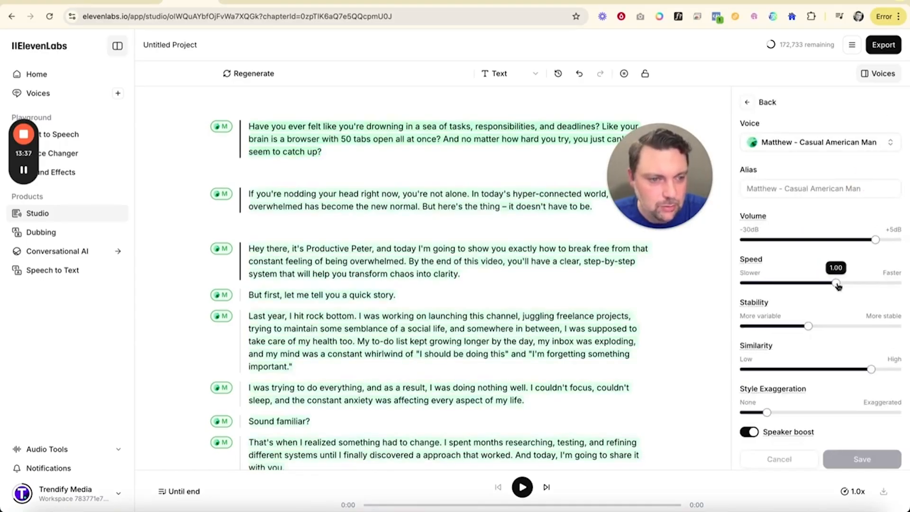
left_click_drag(838, 283, 856, 284)
left_click(862, 458)
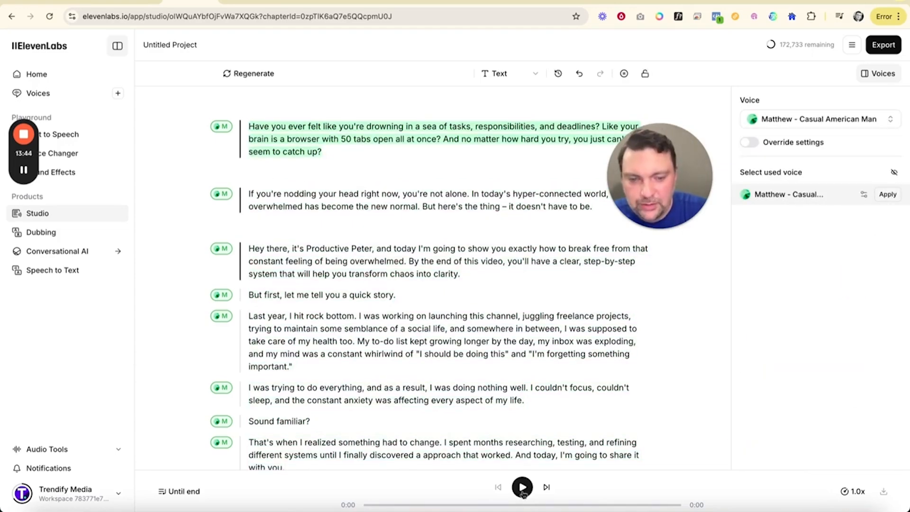
left_click(522, 488)
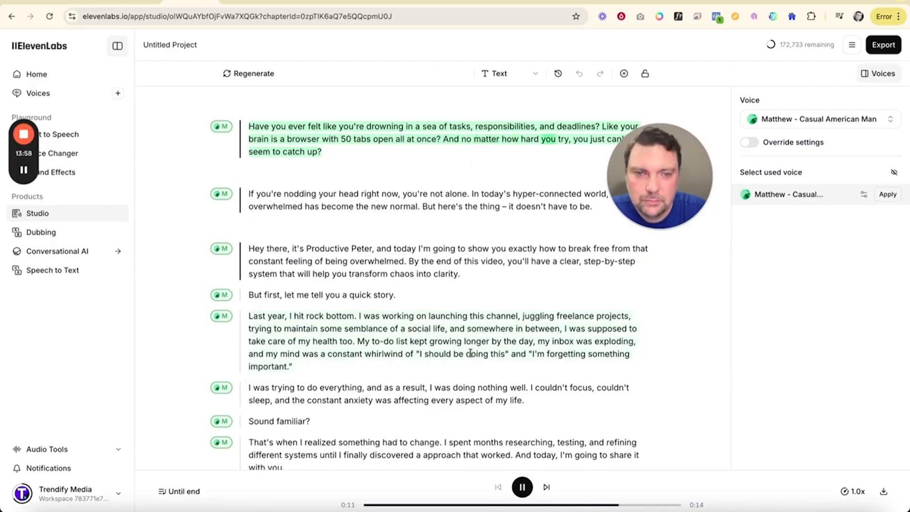
left_click(528, 492)
Step: Skim the script to its end and check the credit cost of exporting it as MP3
scroll(467, 298, "down", 20)
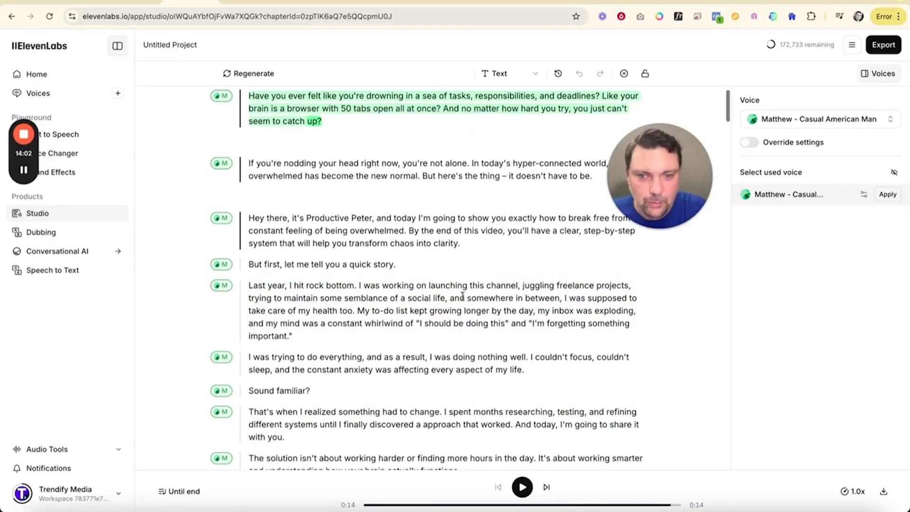
scroll(462, 295, "down", 10)
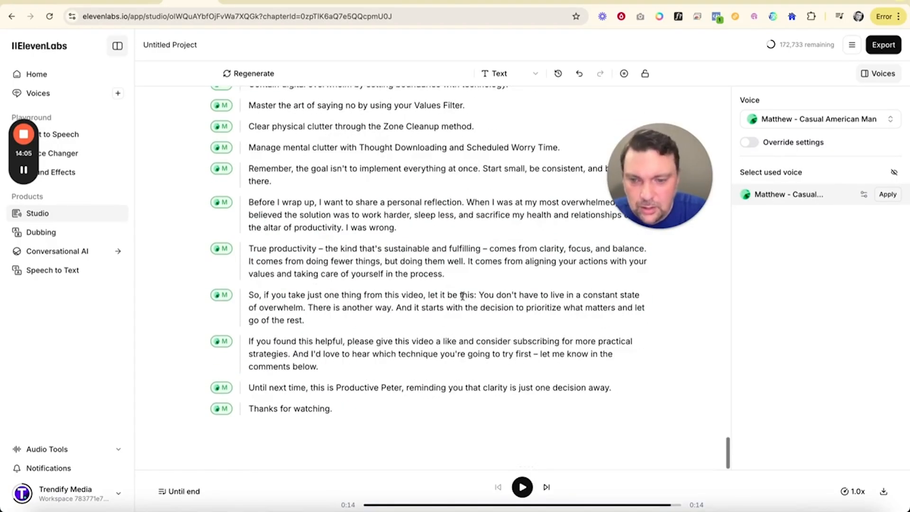
scroll(463, 296, "up", 20)
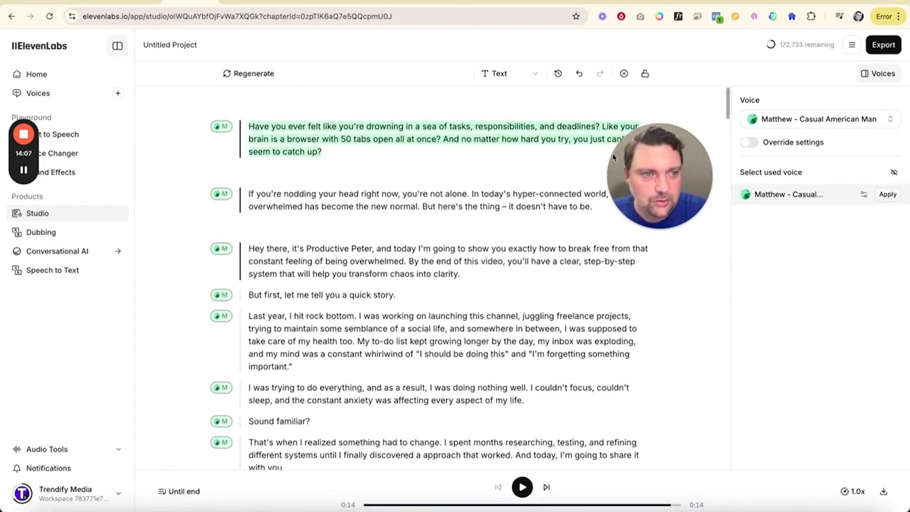
left_click(878, 47)
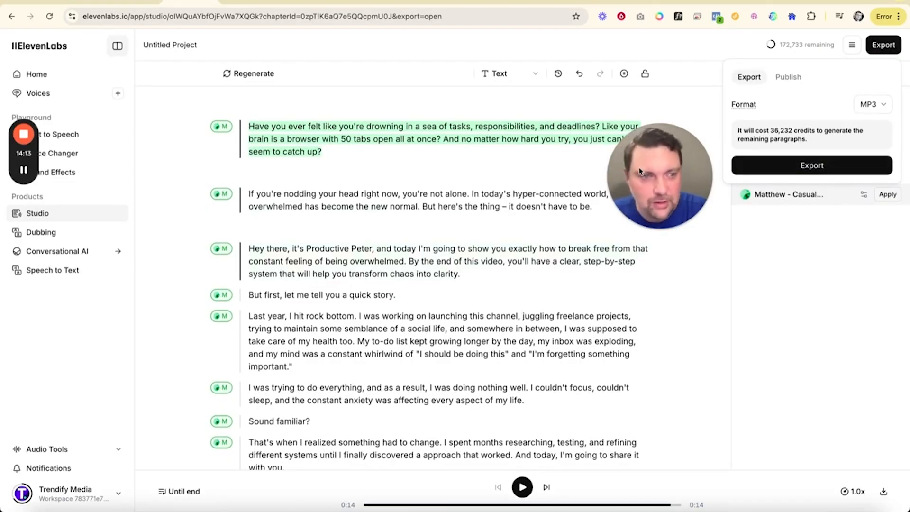
left_click(507, 124)
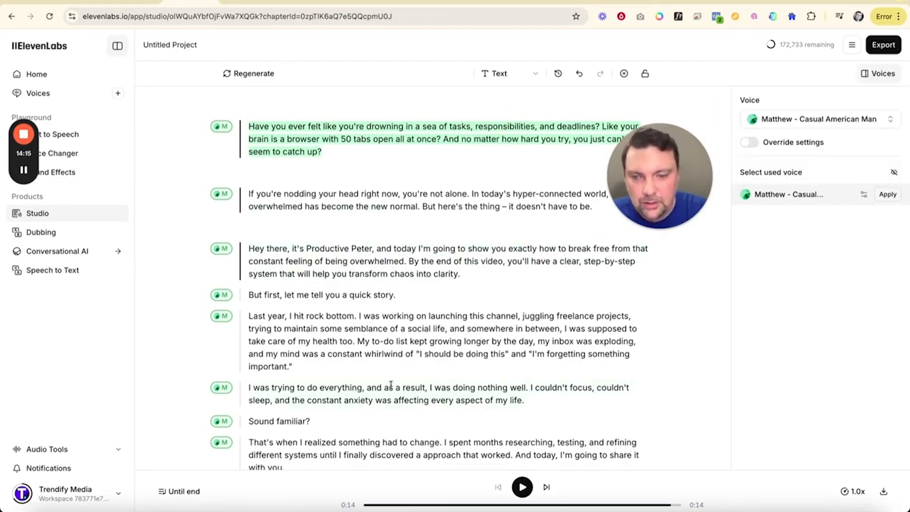
Step: Delete all script text after the paragraph beginning "Last year, I hit rock bottom" and export the shortened project as MP3
scroll(391, 385, "down", 15)
scroll(391, 384, "down", 10)
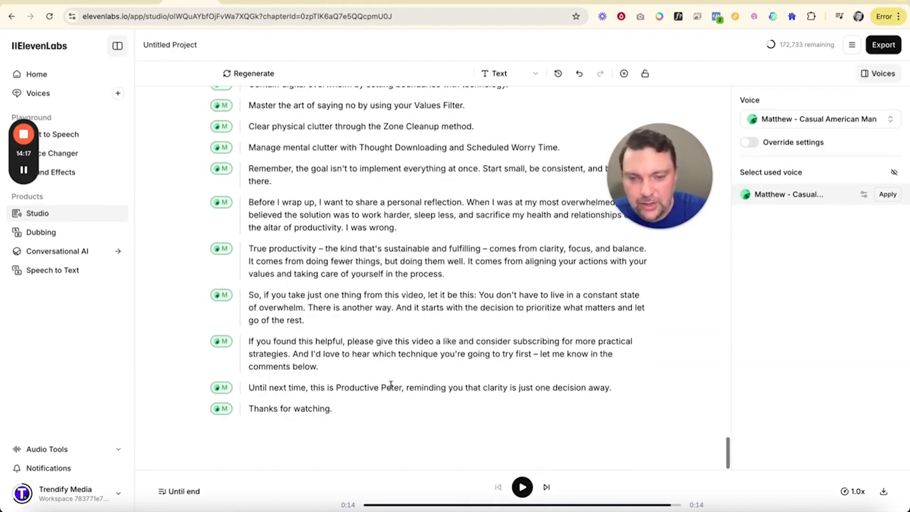
left_click_drag(353, 416, 279, 348)
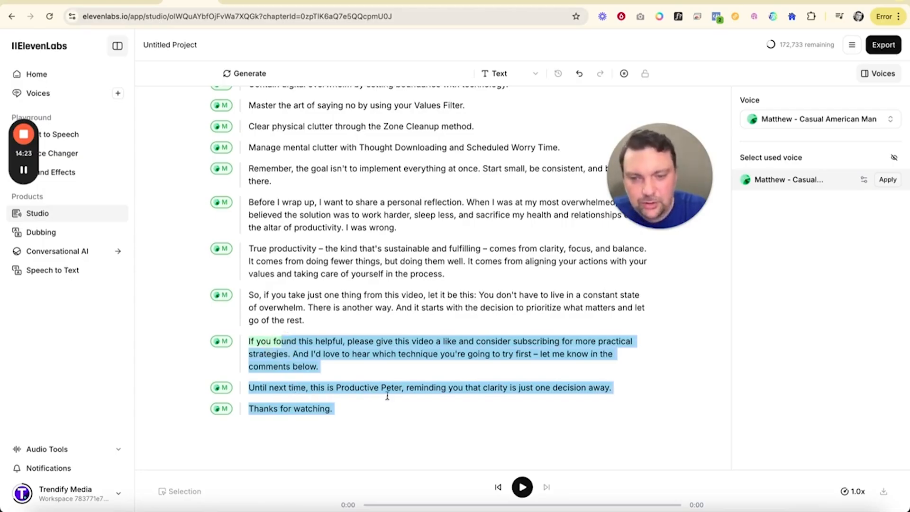
left_click(352, 409)
left_click_drag(352, 410, 247, 387)
key("BackSpace")
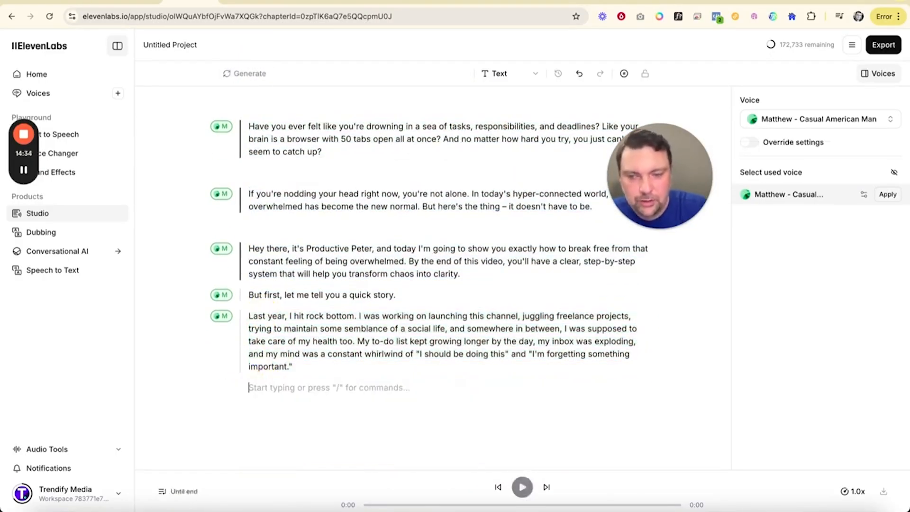
left_click(884, 47)
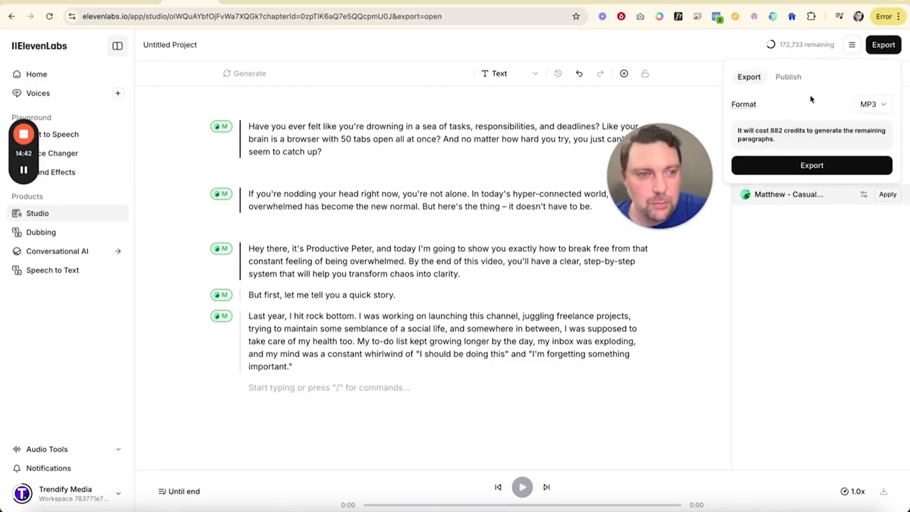
left_click(805, 167)
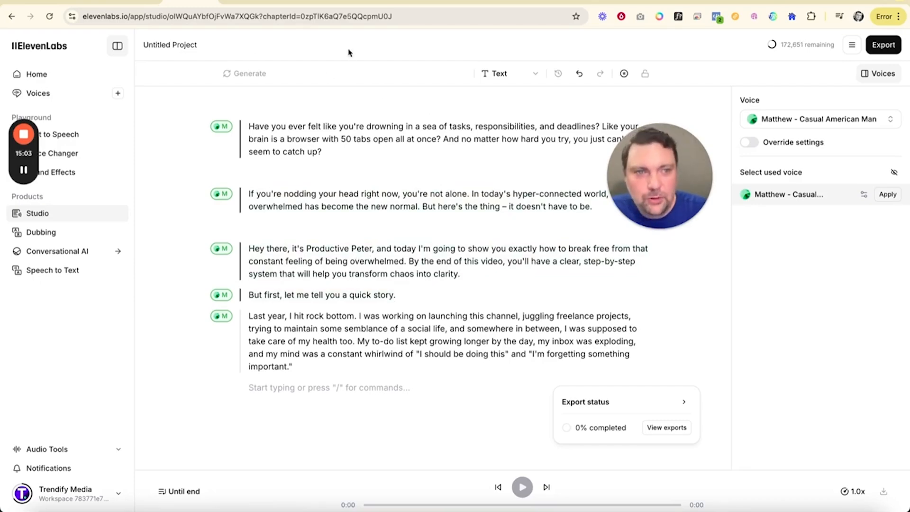
Step: Switch to the Claude chat and send the prompt "Give me 10 channel name ideas"
left_click(693, 2)
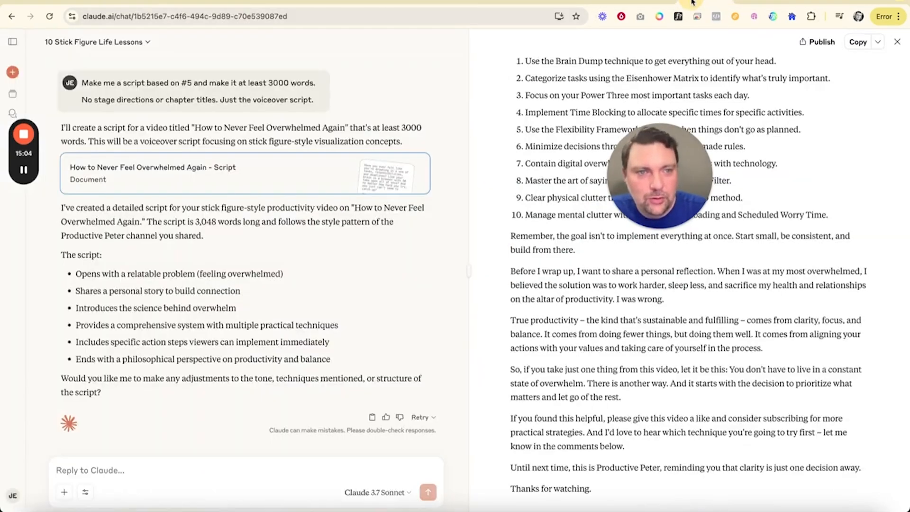
left_click(202, 467)
type("Give me")
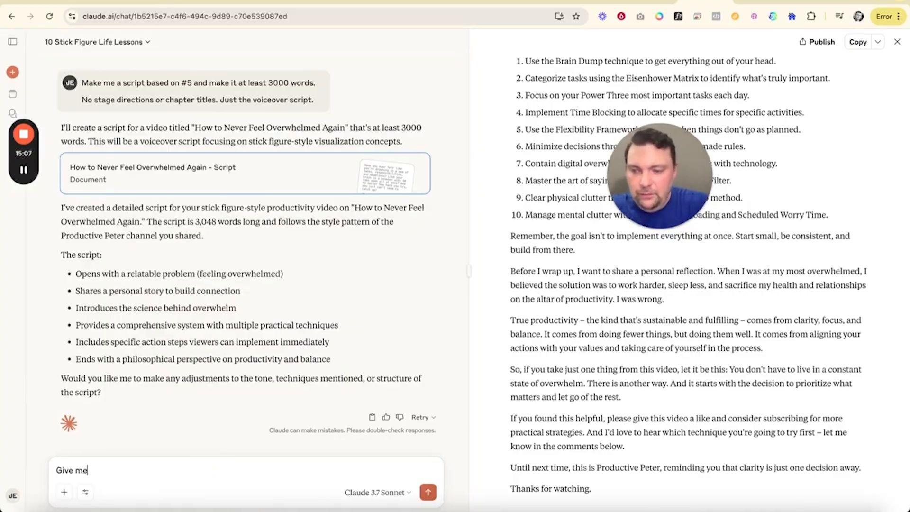
type(" 10 channel n")
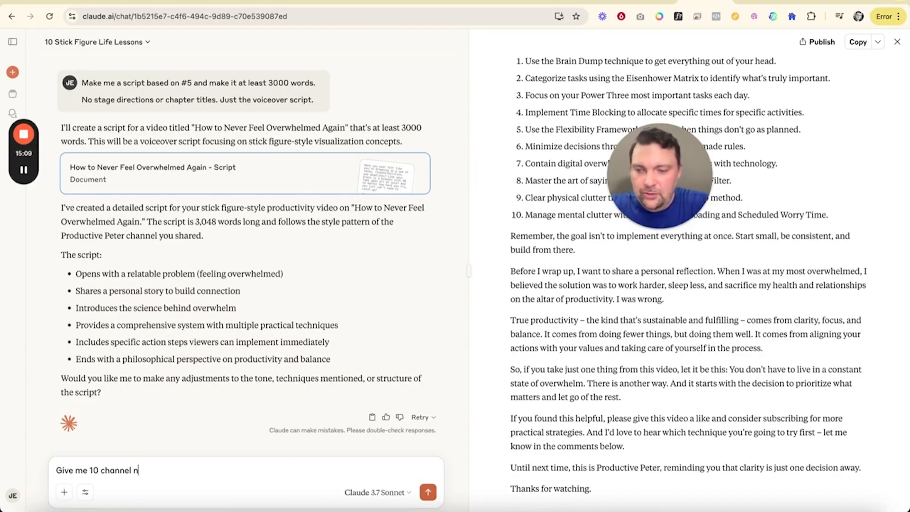
type("ame ideas")
key("Return")
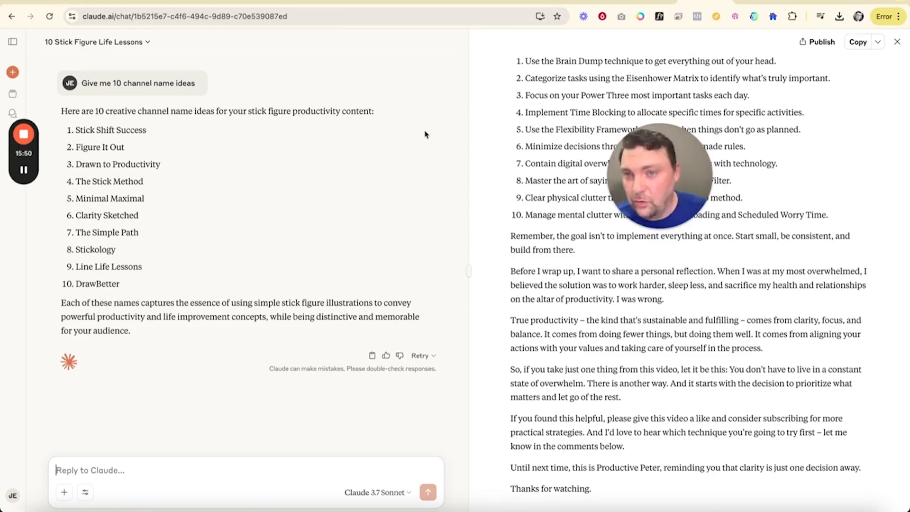
Step: Switch to Canva and create a blank 1920 × 1080 px Youtube Video Chapter design, closing the template suggestions
left_click(251, 2)
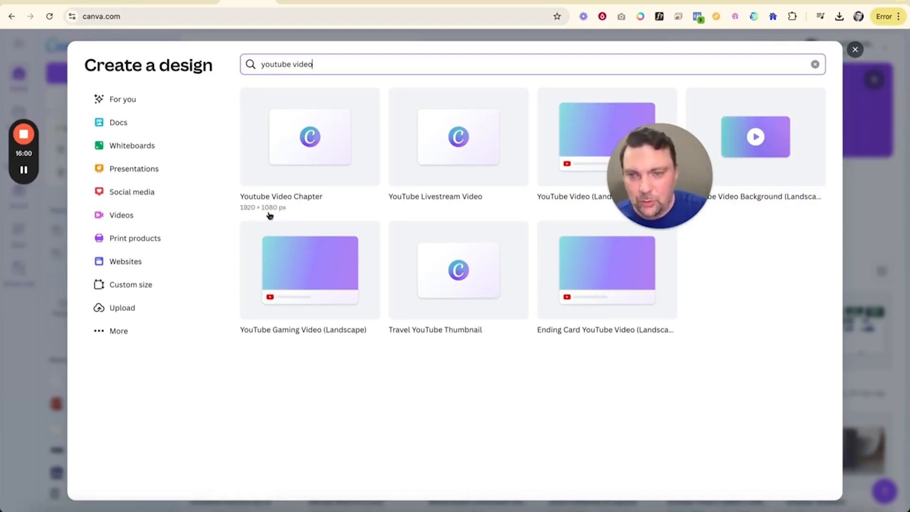
left_click(283, 156)
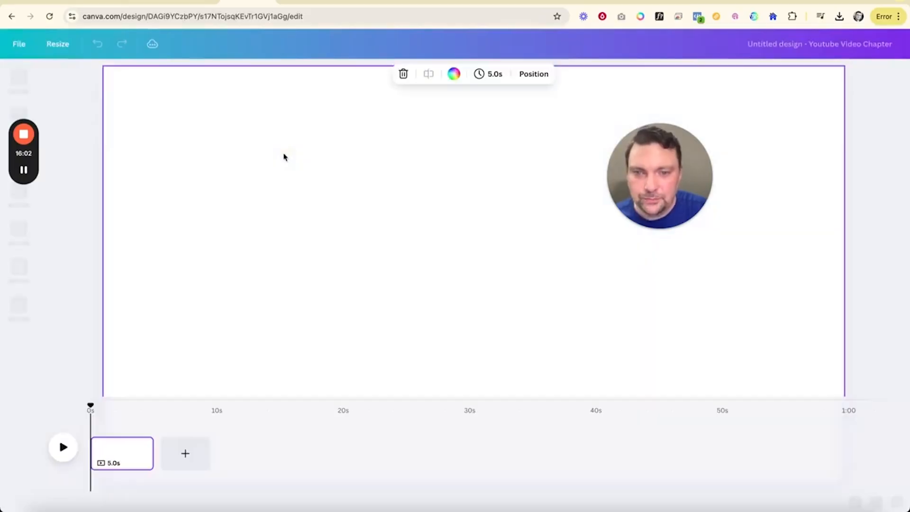
left_click(254, 138)
Step: Look at the Productive Peter site and a reference stick-figure video on YouTube for background style, and return to the Canva design
left_click(536, 2)
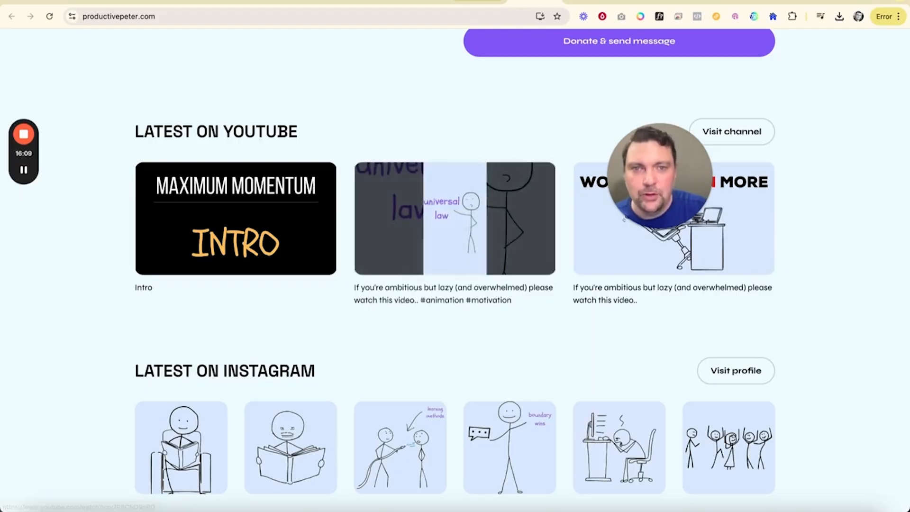
left_click(417, 267)
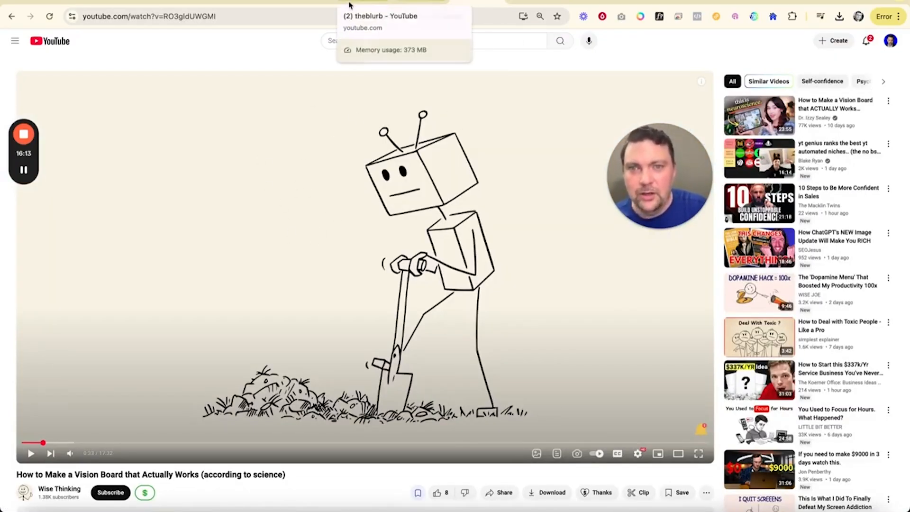
left_click(247, 5)
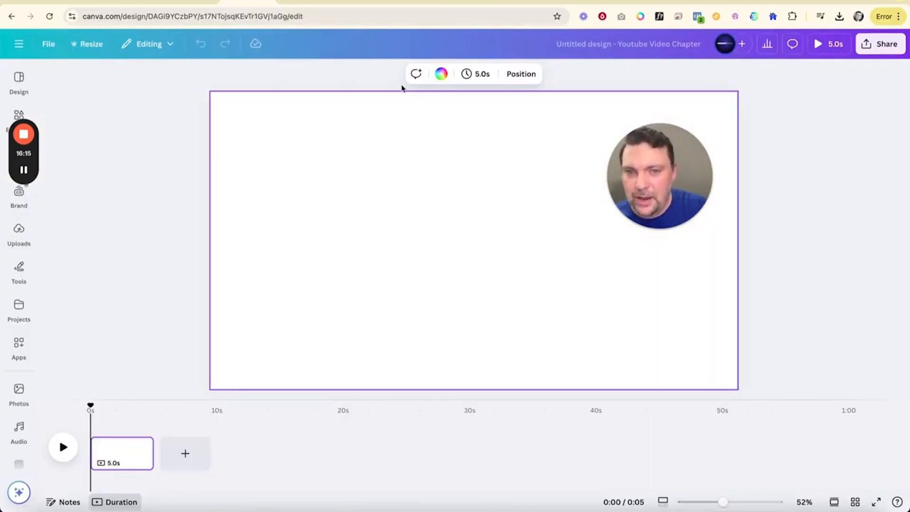
Step: Set the page background to a pale tint of lime green, #ECFFD3
left_click(443, 72)
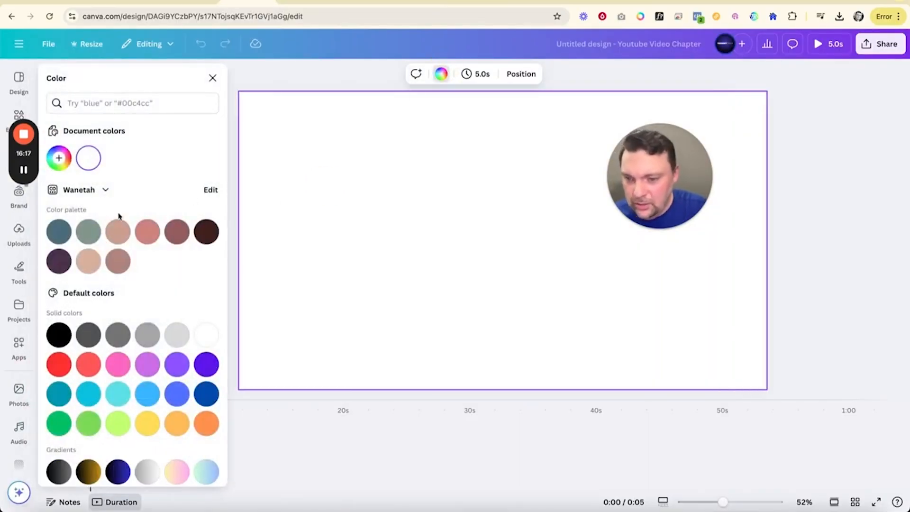
left_click(117, 418)
left_click(59, 159)
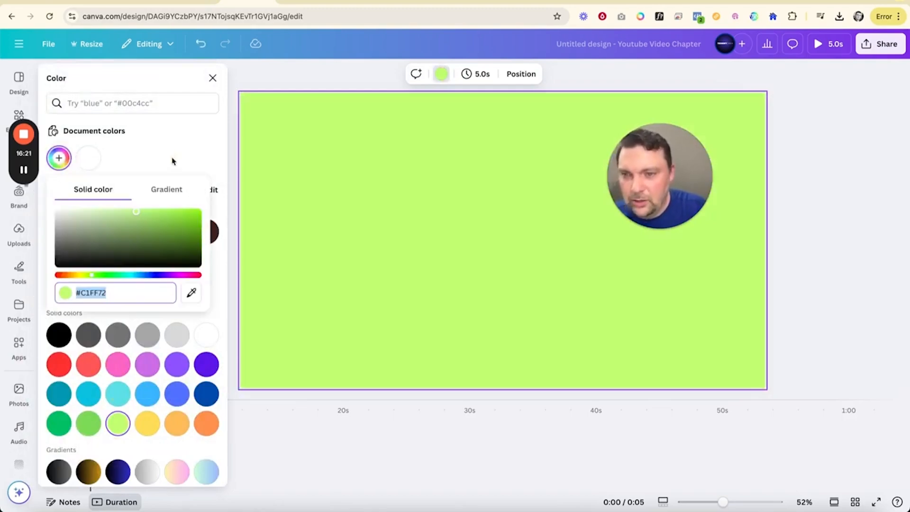
left_click_drag(132, 217, 86, 209)
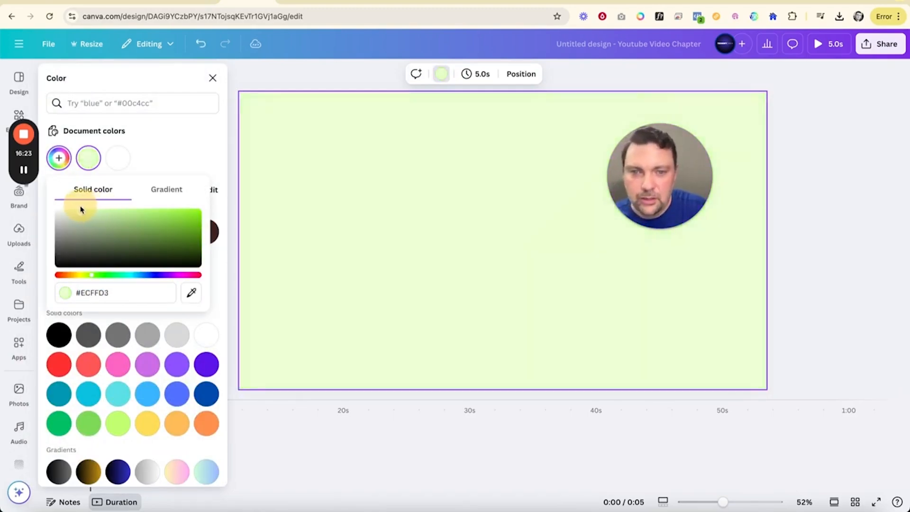
left_click(808, 213)
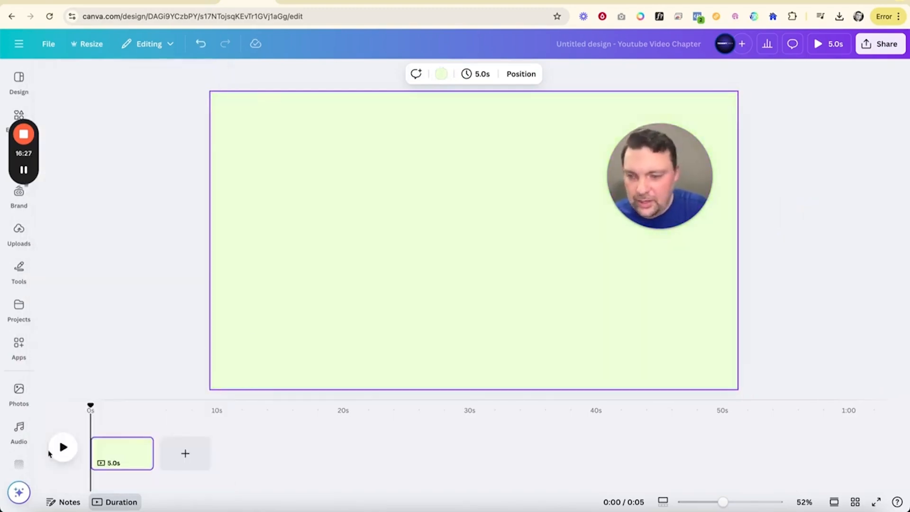
Step: Upload ElevenLabs_Untitled_Project (9).mp3 from the Downloads folder and place it as narration on the design's timeline
scroll(33, 474, "down", 1)
left_click(20, 495)
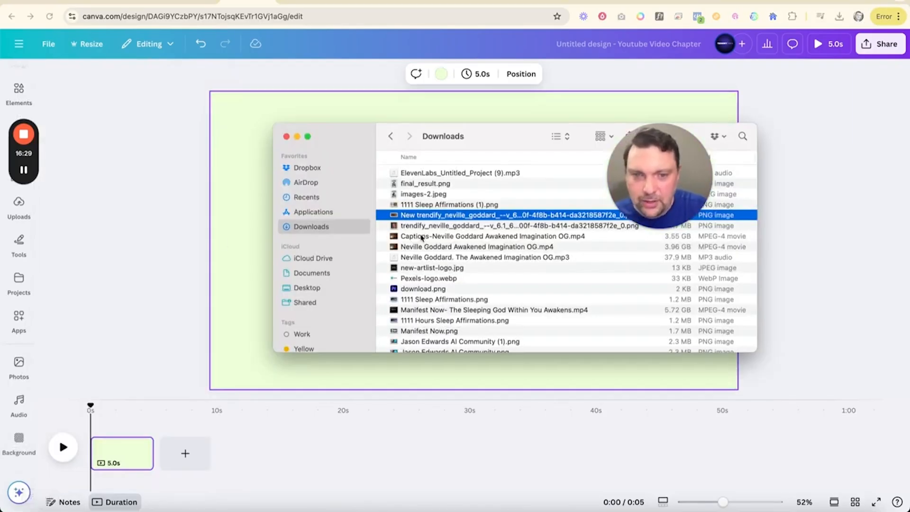
left_click_drag(443, 174, 122, 479)
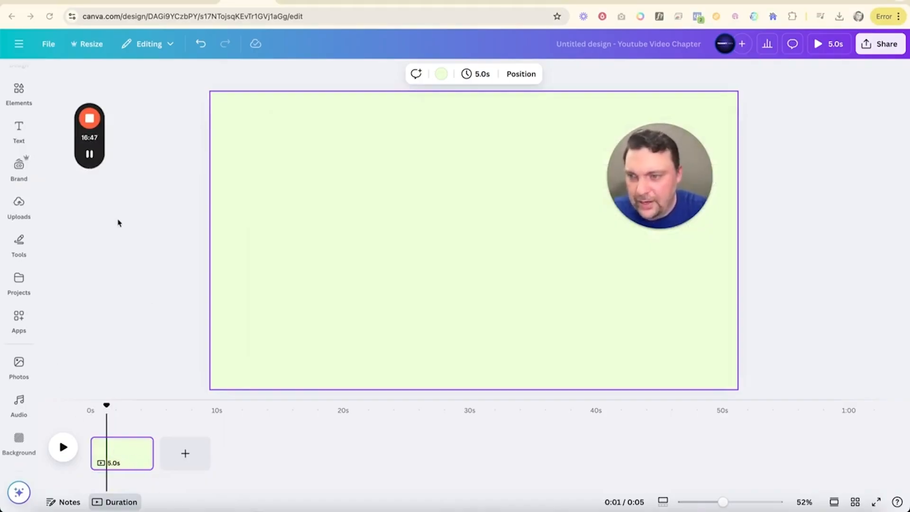
left_click(20, 205)
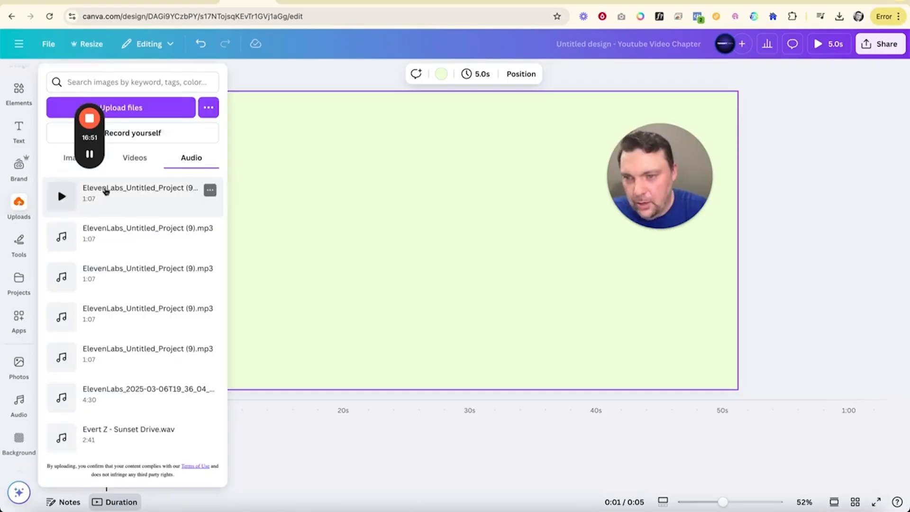
left_click_drag(116, 189, 266, 350)
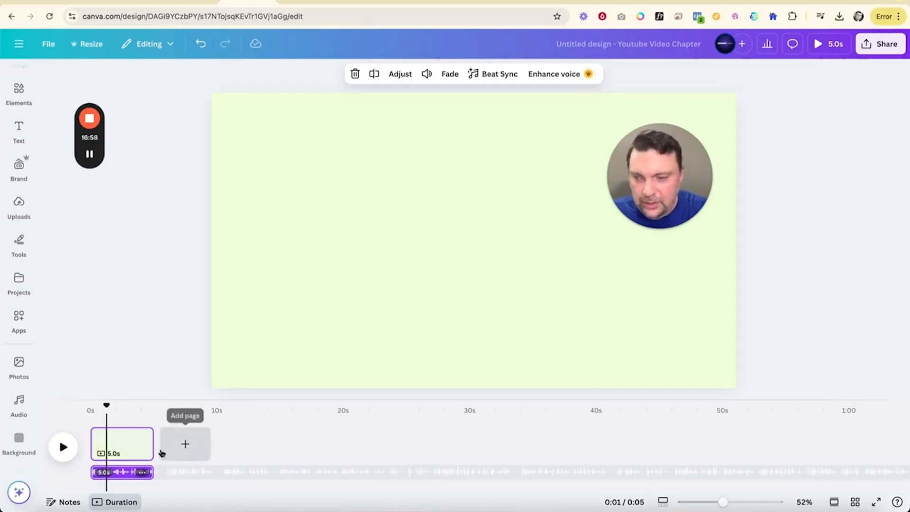
Step: Play the opening narration from the start and extend the first page's duration to 10 seconds
left_click_drag(106, 402, 92, 404)
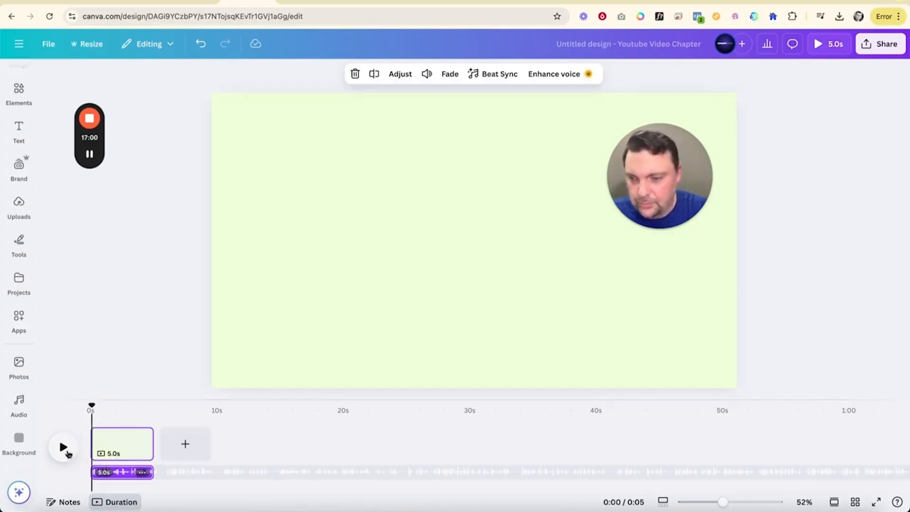
left_click(64, 448)
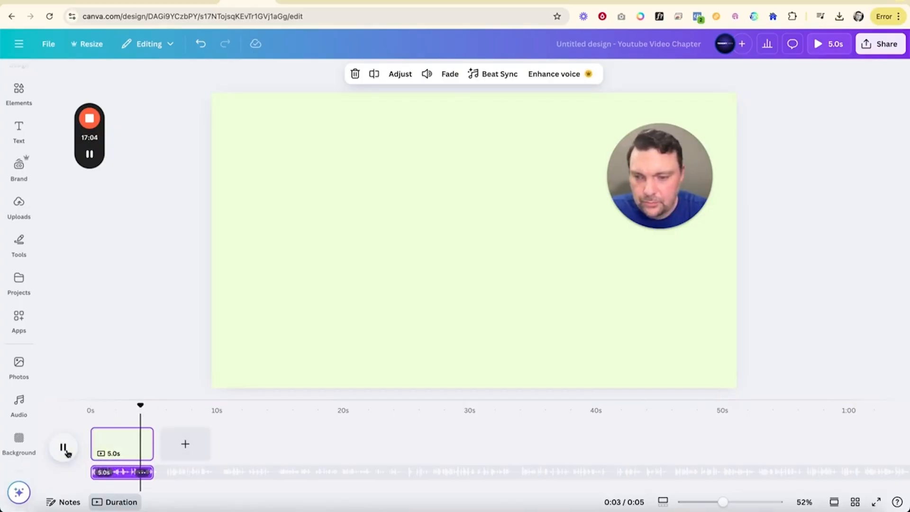
left_click(64, 448)
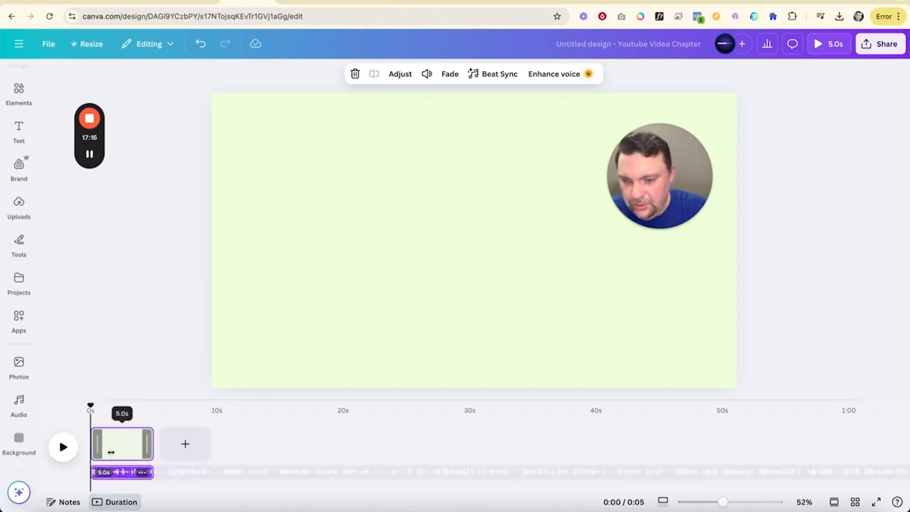
left_click_drag(148, 442, 211, 442)
Step: Play the narration up to the end of its opening phrase and trim the first page there, to 5.9 seconds
left_click(64, 447)
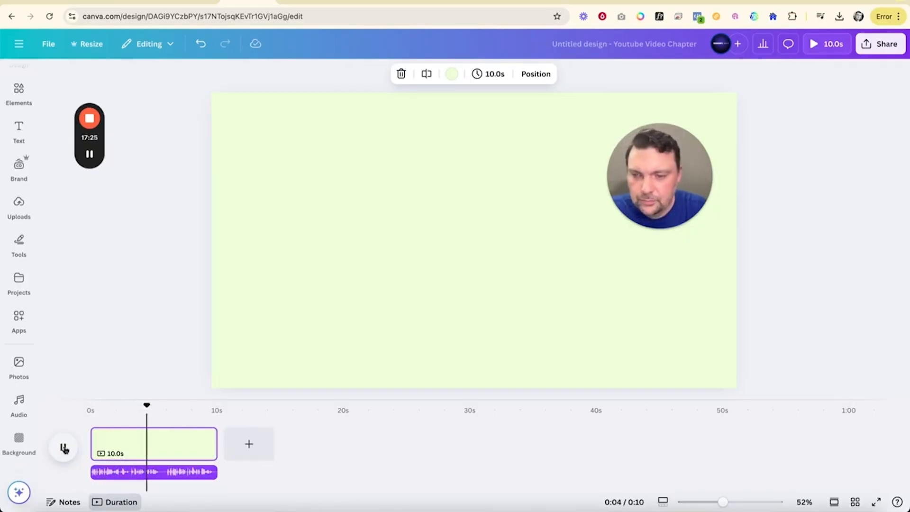
left_click(65, 448)
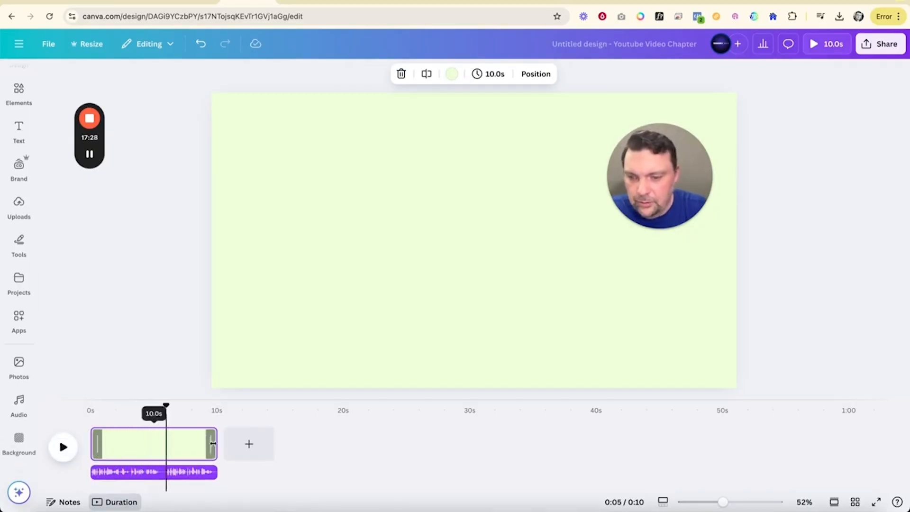
left_click_drag(216, 444, 166, 444)
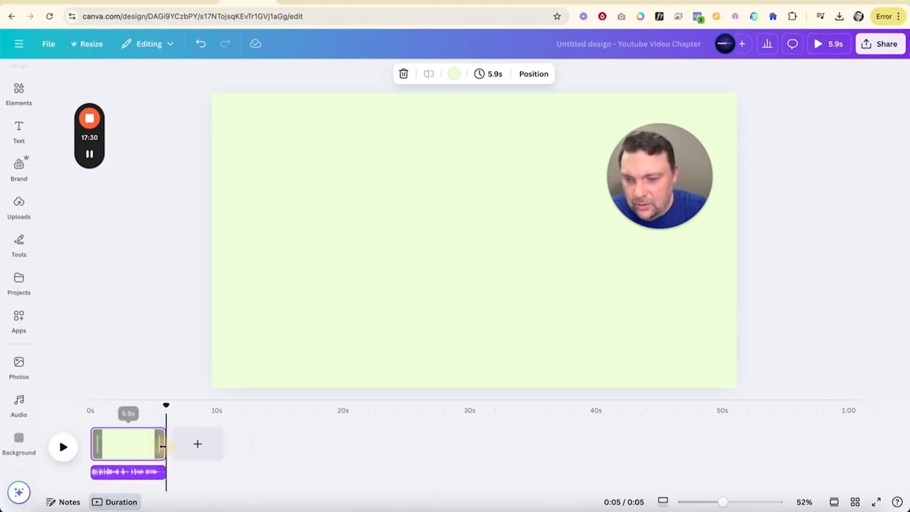
Step: Search the elements for "stick figure" and show all graphics results
left_click(21, 245)
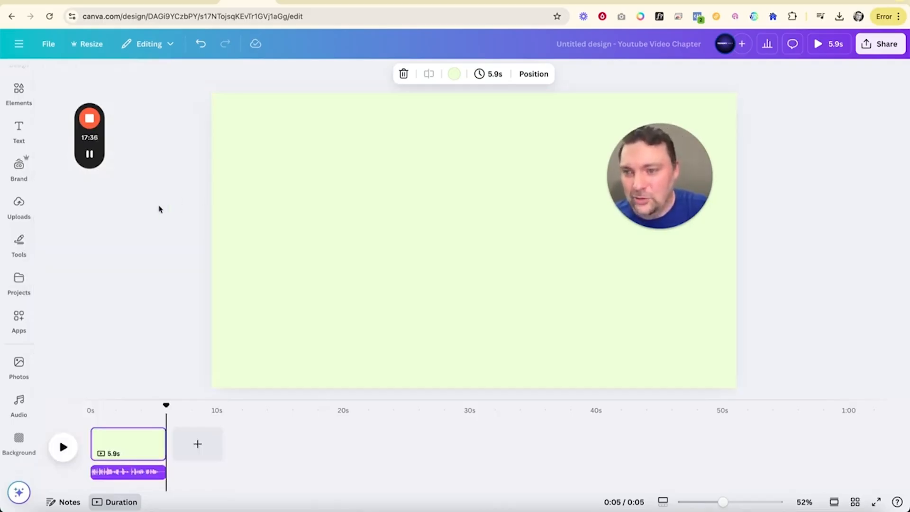
mouse_move(21, 142)
left_click(19, 90)
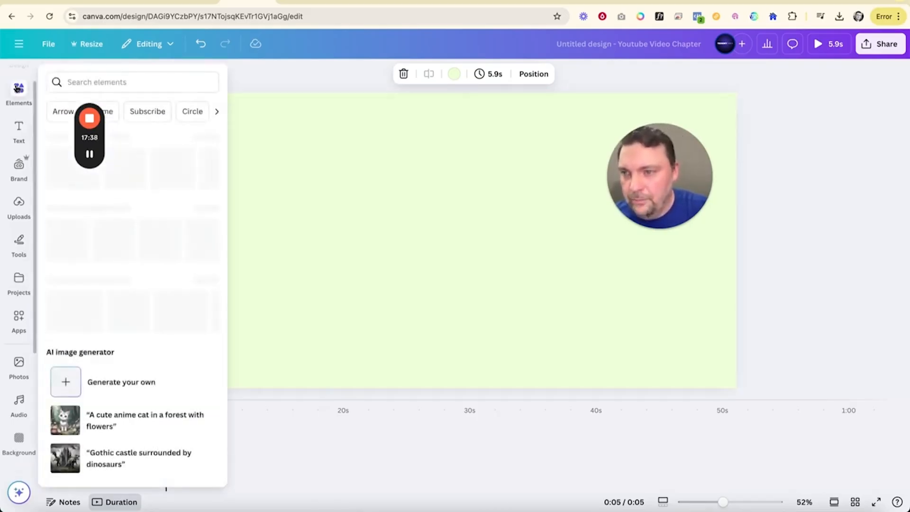
left_click(112, 77)
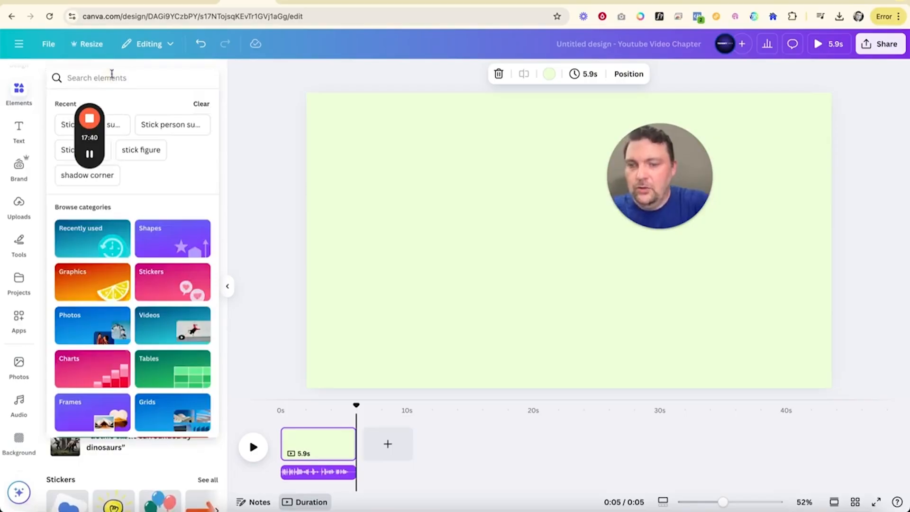
type("sti")
left_click(166, 239)
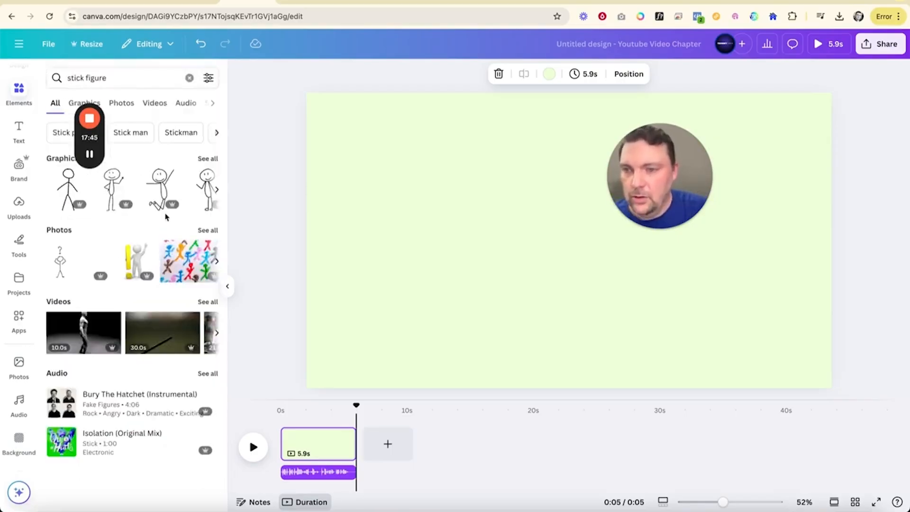
left_click_drag(101, 143, 139, 117)
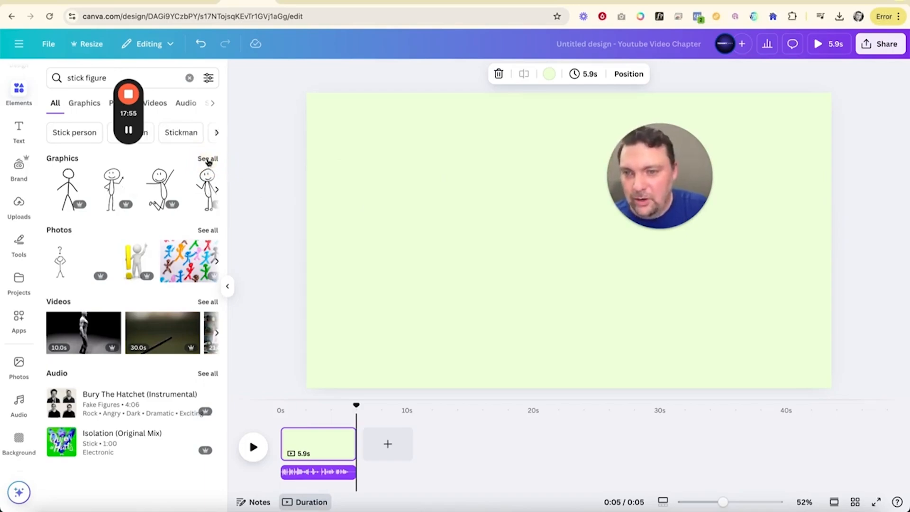
left_click(207, 159)
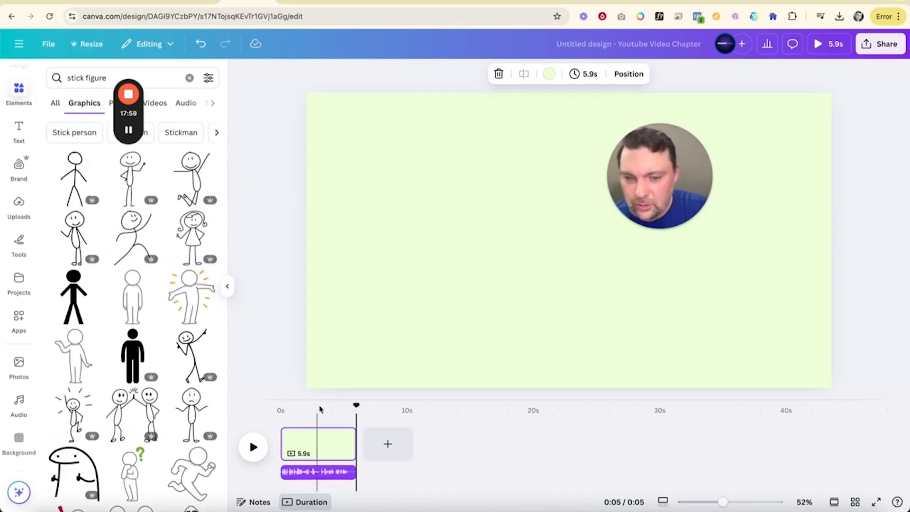
Step: Replay the opening narration from the start and add the sad, sitting stick-figure graphic to the page
left_click(356, 408)
left_click_drag(357, 407, 281, 406)
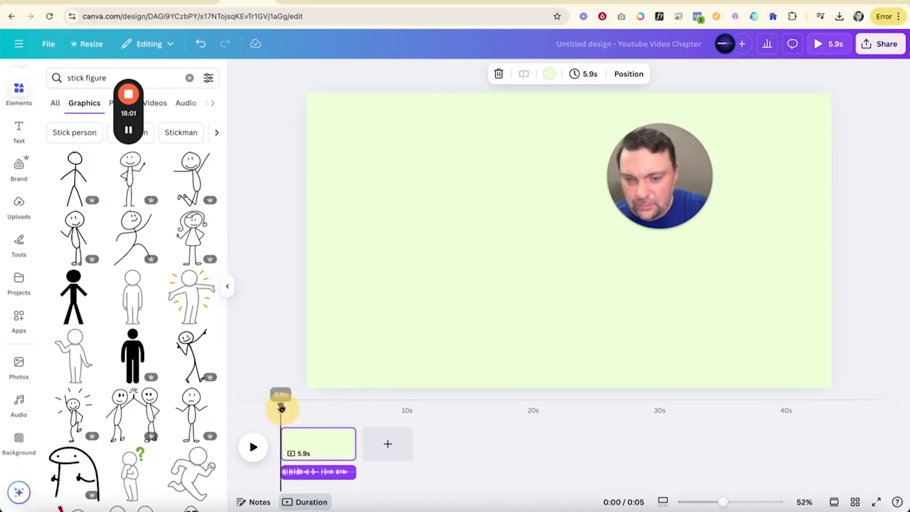
left_click(254, 459)
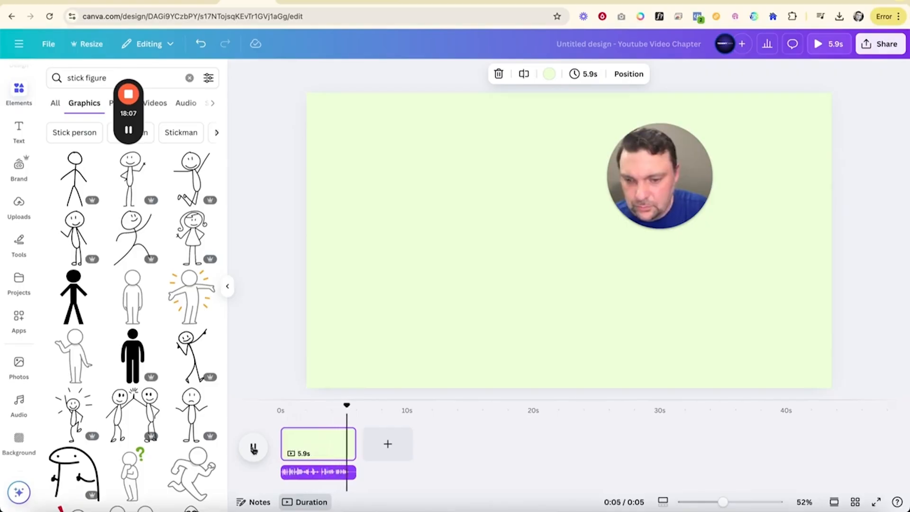
left_click(254, 448)
scroll(164, 379, "down", 4)
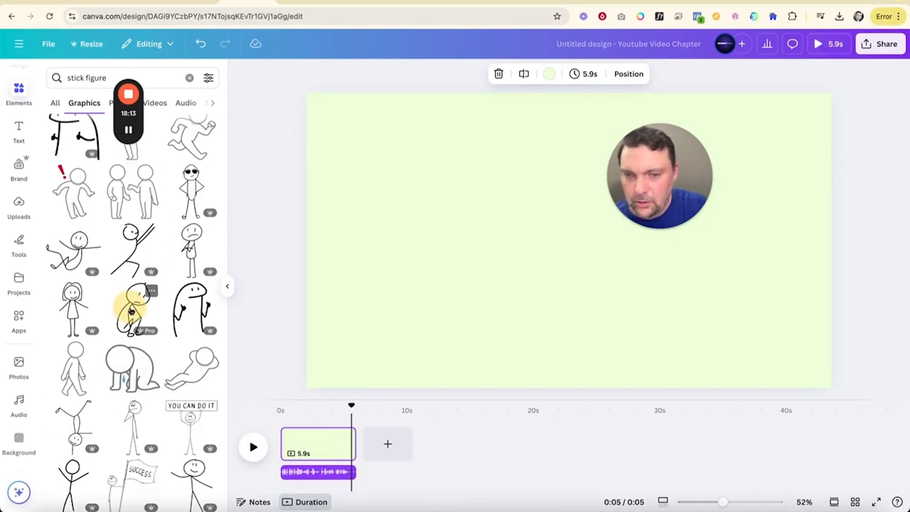
left_click(132, 305)
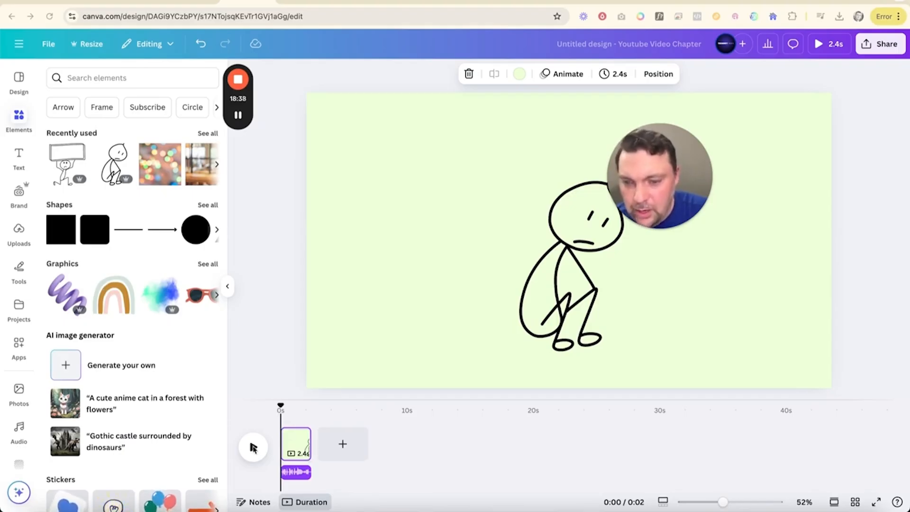
Step: Play the first page, add a blank second page lasting 3.8 seconds, and extend the narration clip to that page's end
left_click(253, 448)
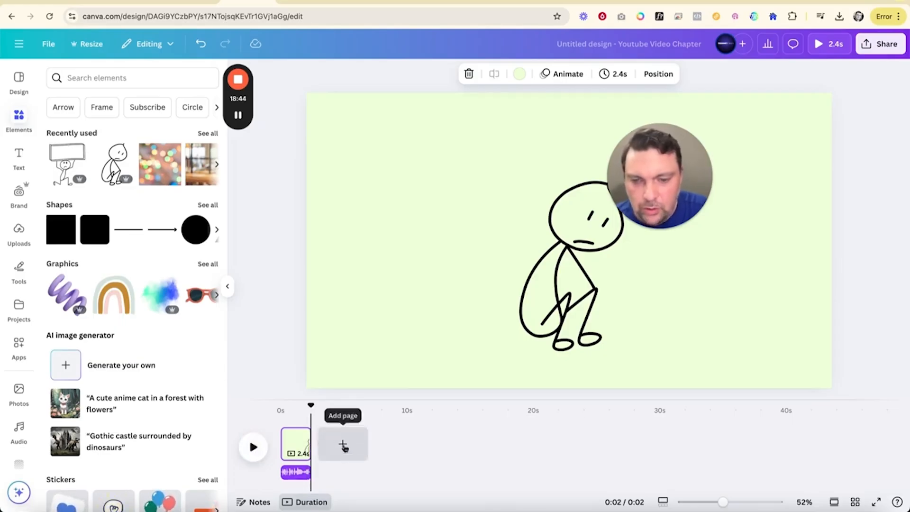
left_click(348, 454)
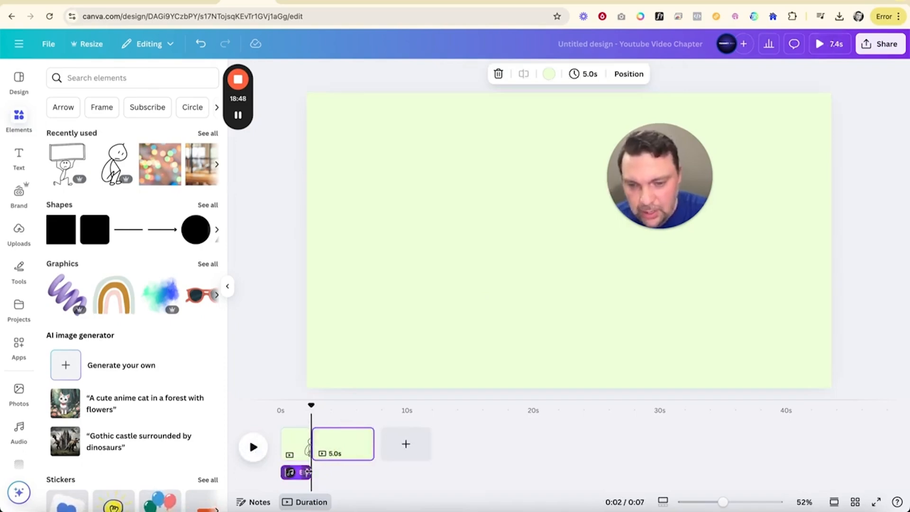
left_click(308, 471)
left_click_drag(309, 471, 360, 479)
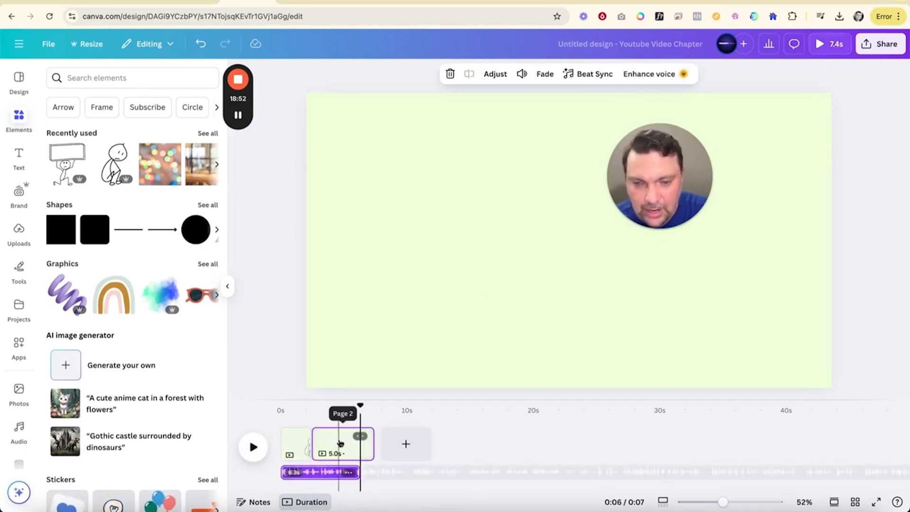
mouse_move(368, 442)
mouse_move(368, 442)
left_mouse_down()
mouse_move(350, 442)
mouse_move(417, 443)
mouse_move(355, 441)
left_mouse_up()
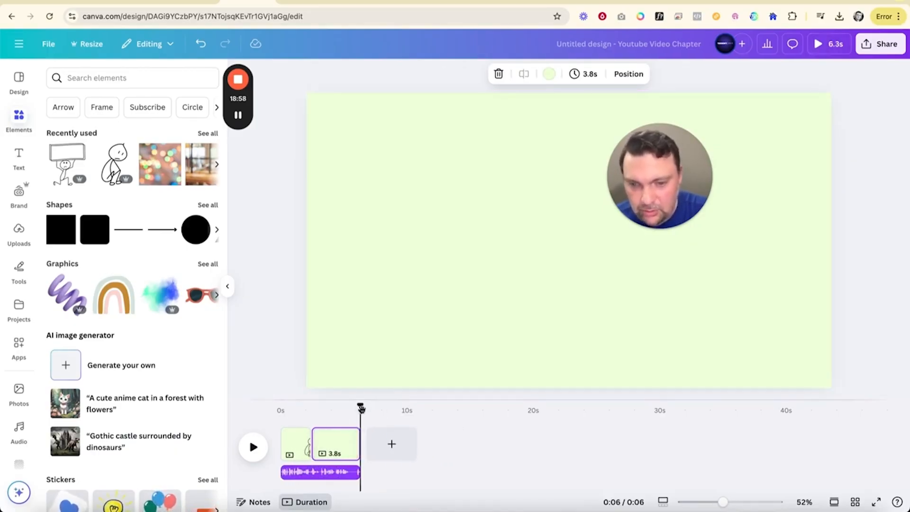
Step: Play the first page's narration from the start and add the sad stick figure holding up a blank sign to the second page
left_click_drag(360, 406, 281, 412)
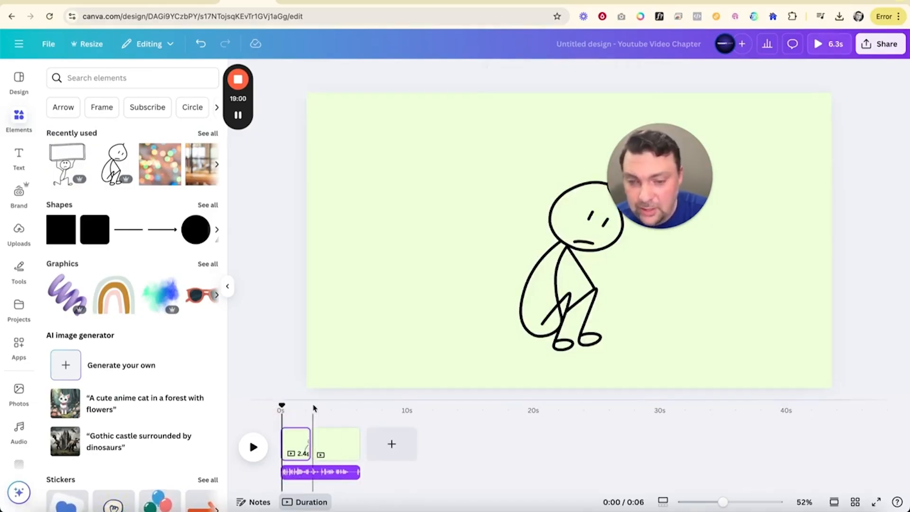
left_click(252, 448)
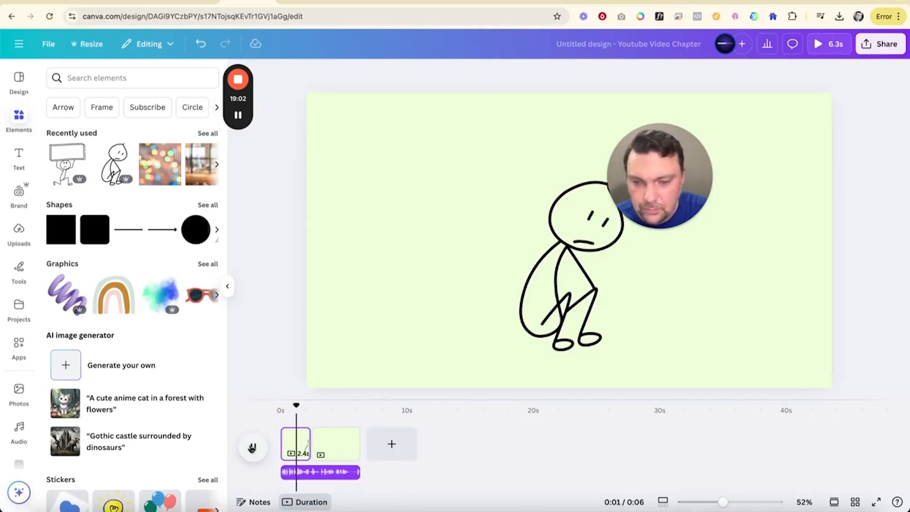
left_click(251, 447)
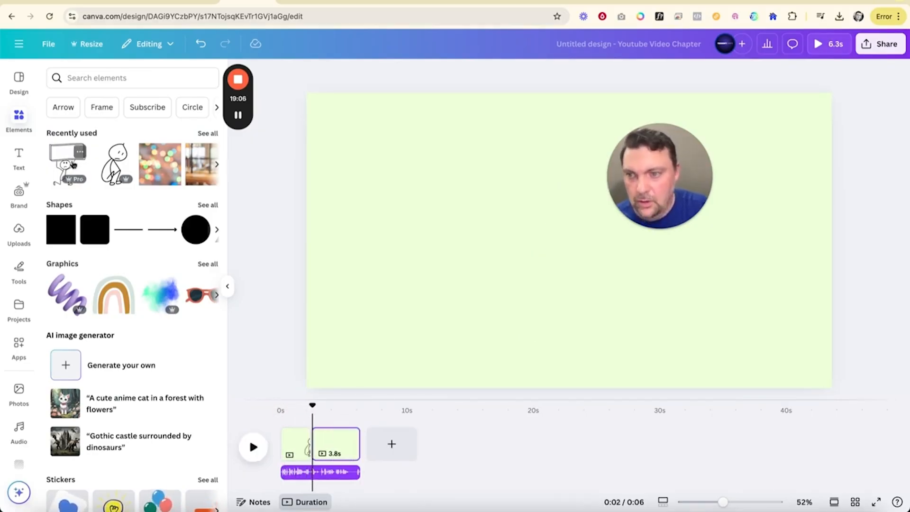
left_click_drag(73, 164, 479, 197)
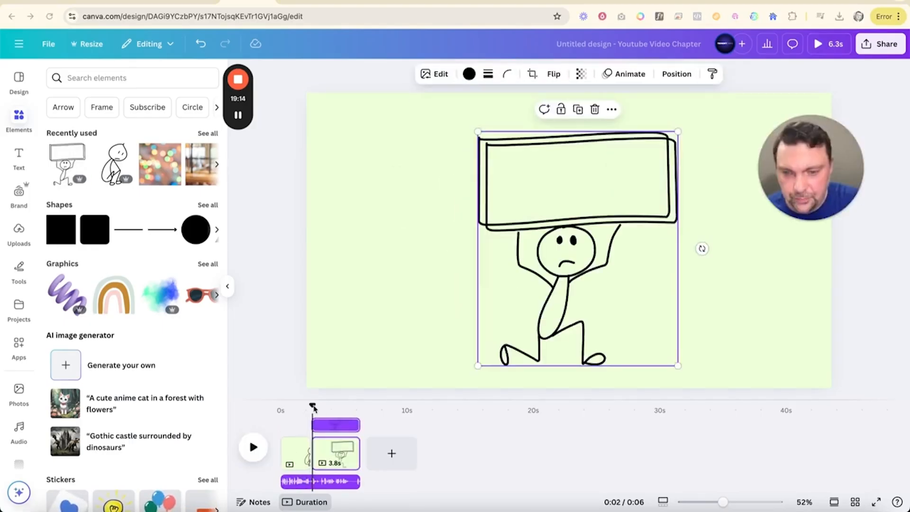
Step: Replay the narration from the start into the second page and search the graphics for "stick figure with family"
left_click_drag(313, 408, 257, 400)
key("space")
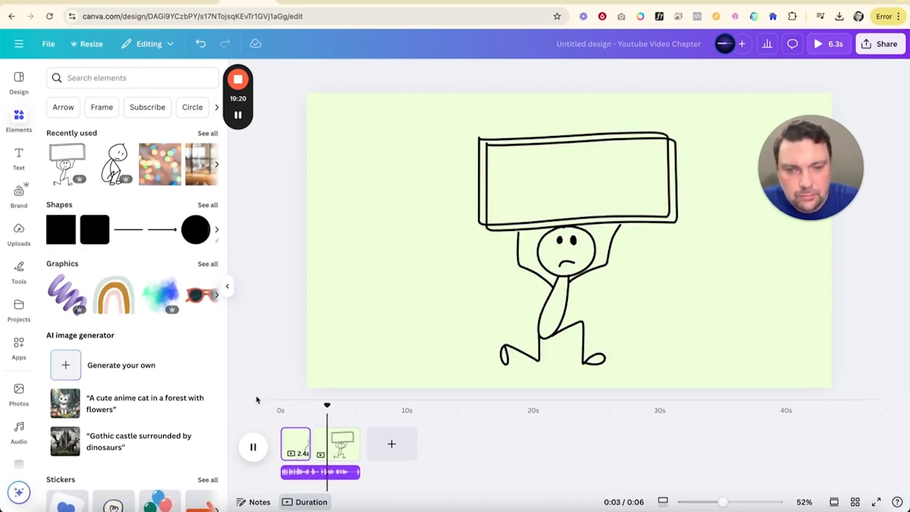
left_click(249, 438)
left_click(104, 79)
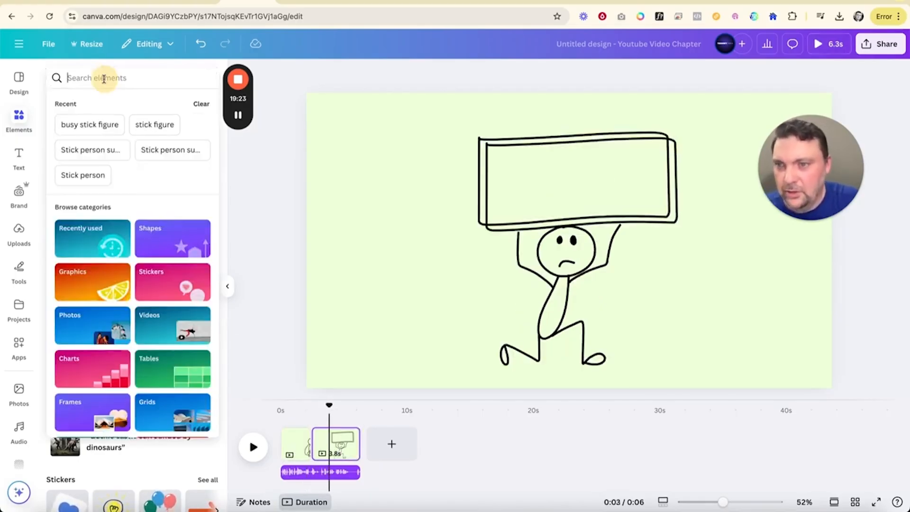
type("stick figure with family")
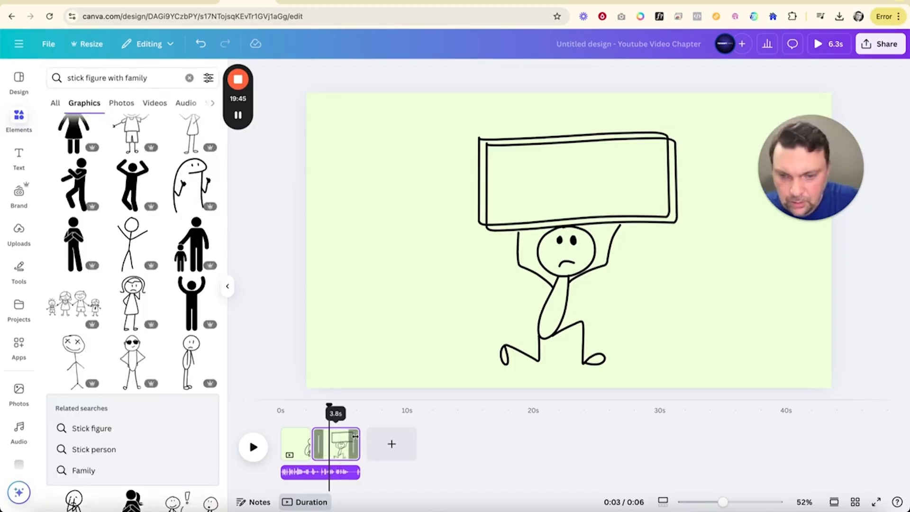
Step: Shorten the second page to the playback position and add a third page with an enlarged graphic of a family of four holding hands
left_click_drag(356, 436, 344, 436)
left_click(381, 444)
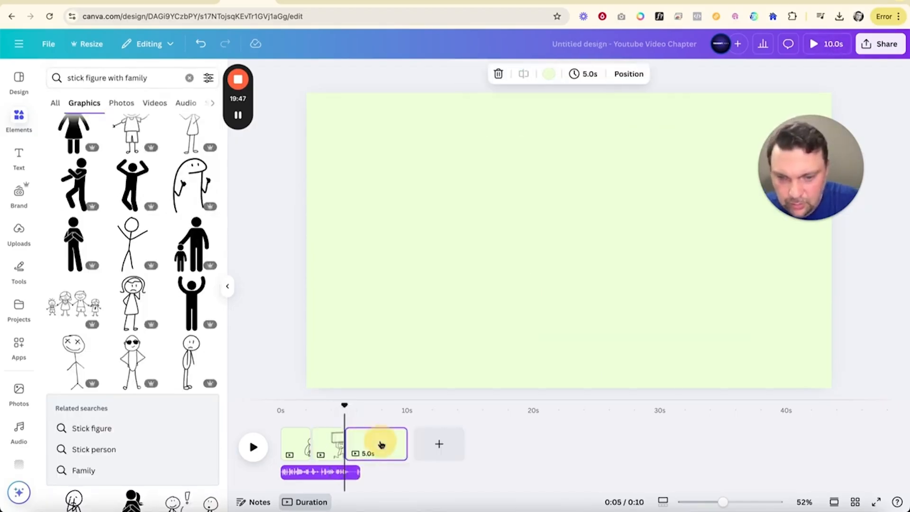
left_click(74, 308)
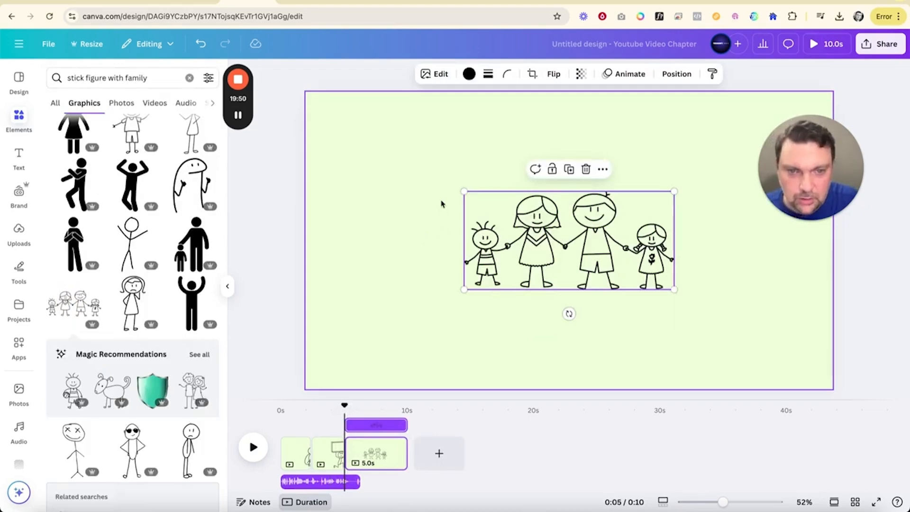
left_click_drag(602, 279, 588, 270)
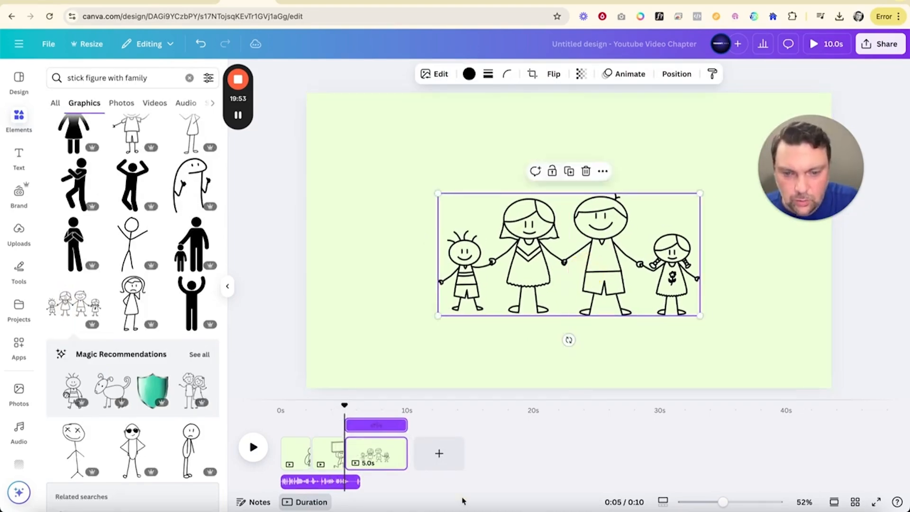
Step: Add a blank fourth page after the family page and search the graphics for "stick figure laptop"
left_click(439, 457)
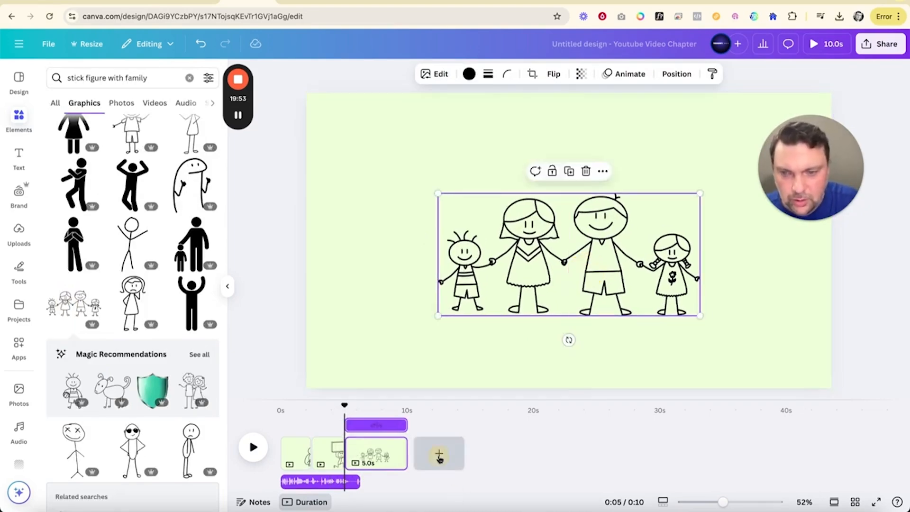
scroll(177, 187, "up", 4)
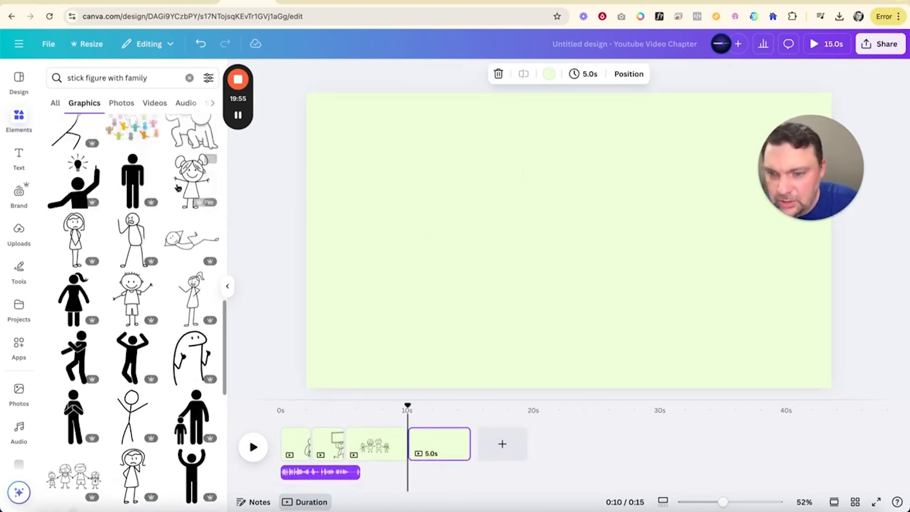
scroll(178, 188, "up", 3)
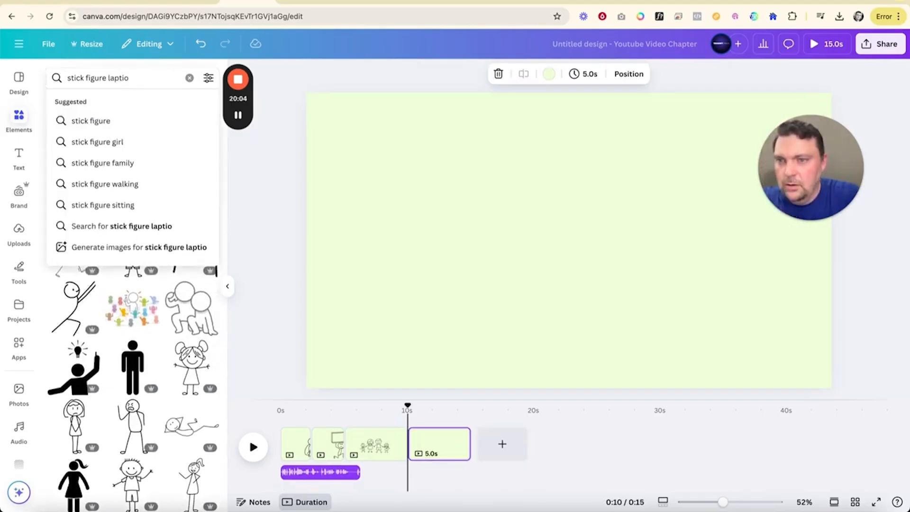
key("Return")
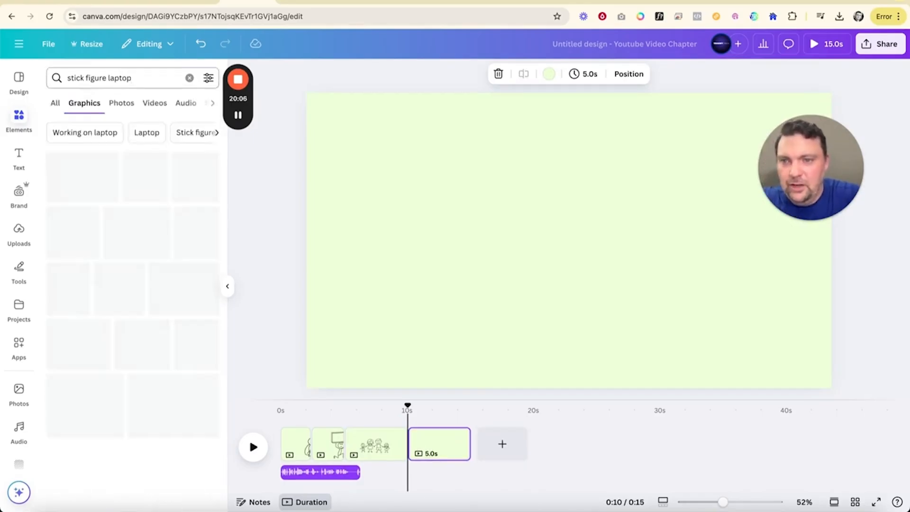
Step: Add the weary stick figure seated at a laptop to the fourth page and enlarge it to about two-thirds of the page width
scroll(188, 268, "down", 4)
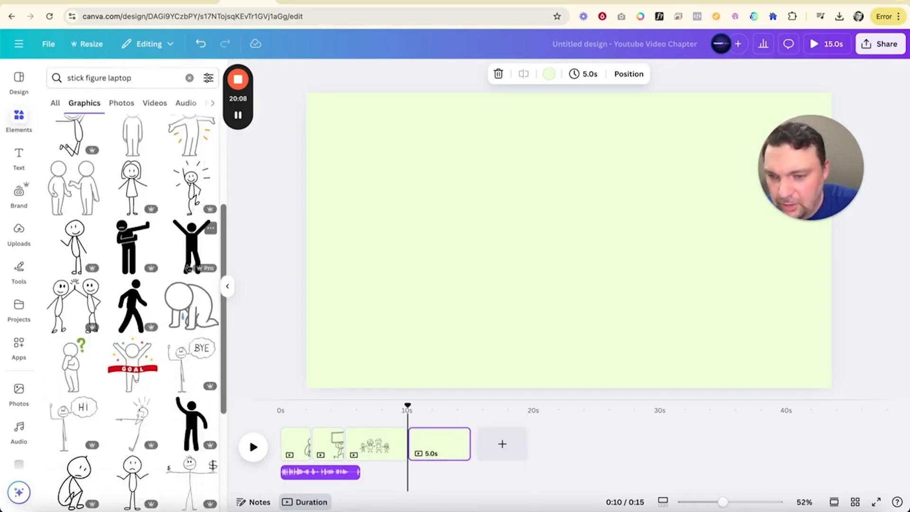
scroll(189, 270, "down", 4)
scroll(189, 272, "down", 6)
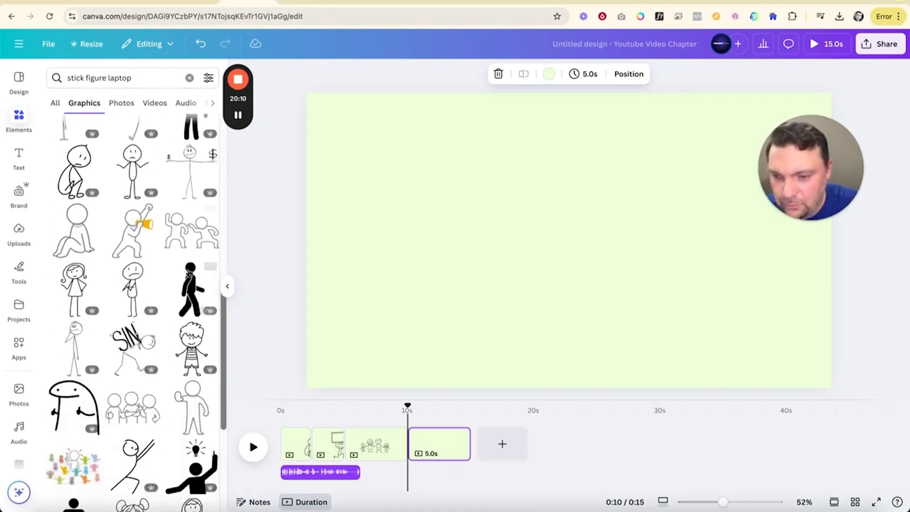
scroll(144, 317, "down", 4)
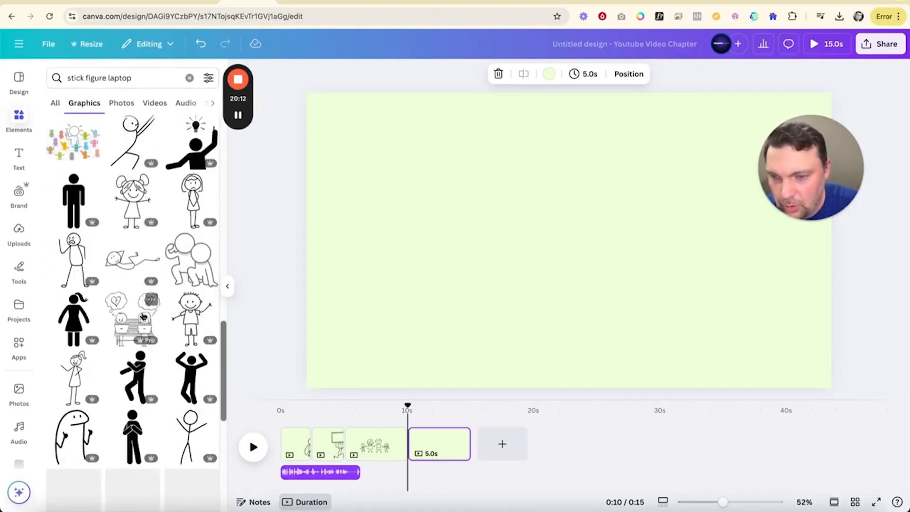
scroll(127, 312, "down", 8)
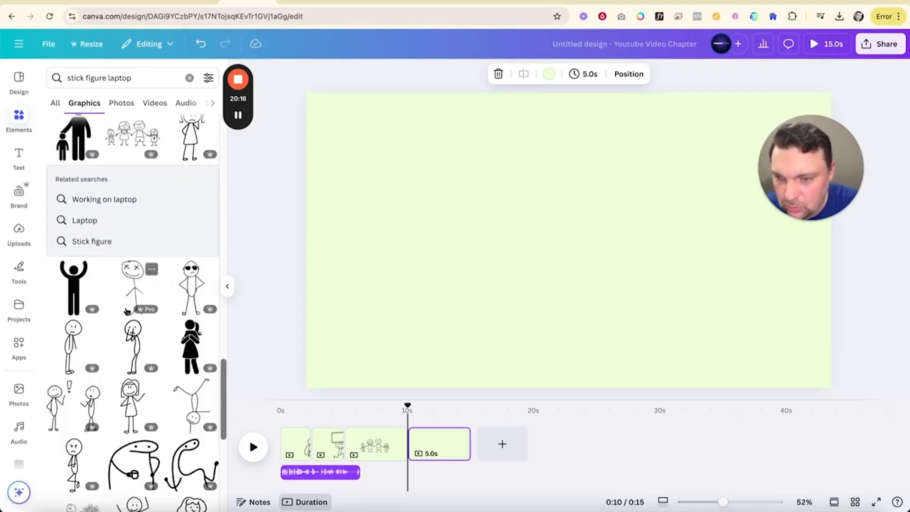
scroll(142, 332, "down", 12)
scroll(171, 359, "down", 1)
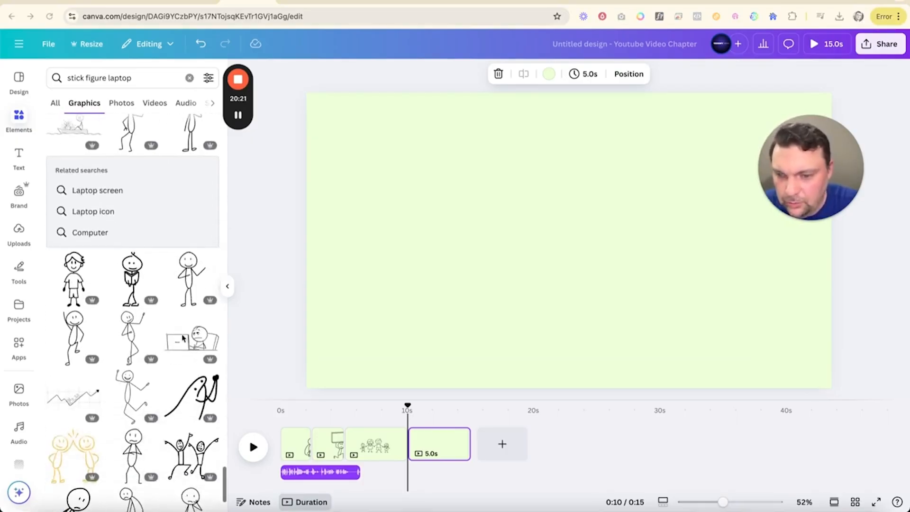
left_click(189, 342)
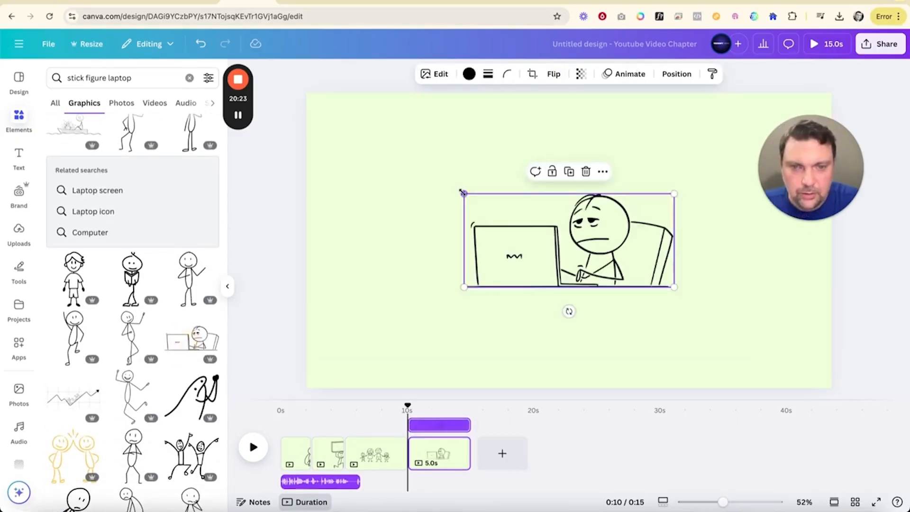
left_click_drag(463, 193, 388, 161)
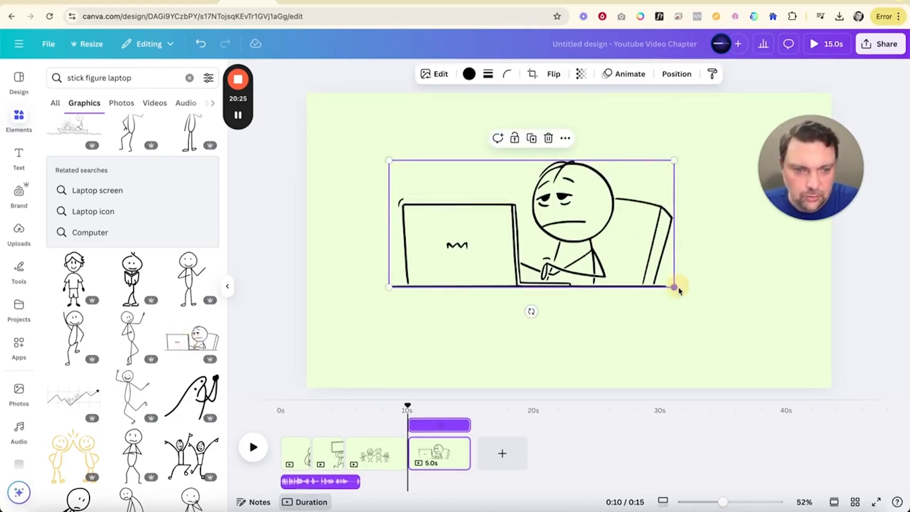
left_click_drag(678, 290, 744, 312)
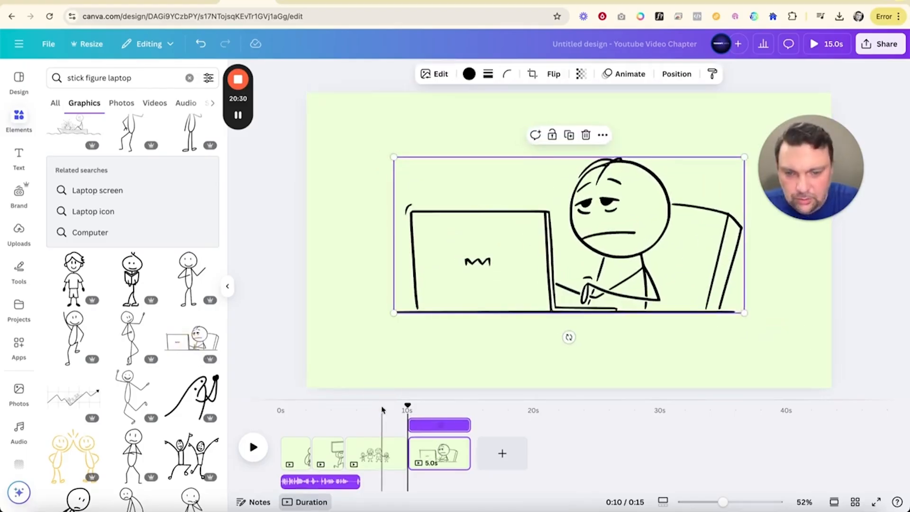
Step: Extend the narration clip, replay the opening, and shorten the sign page and the family page, the latter to 0.9 seconds
left_click(382, 410)
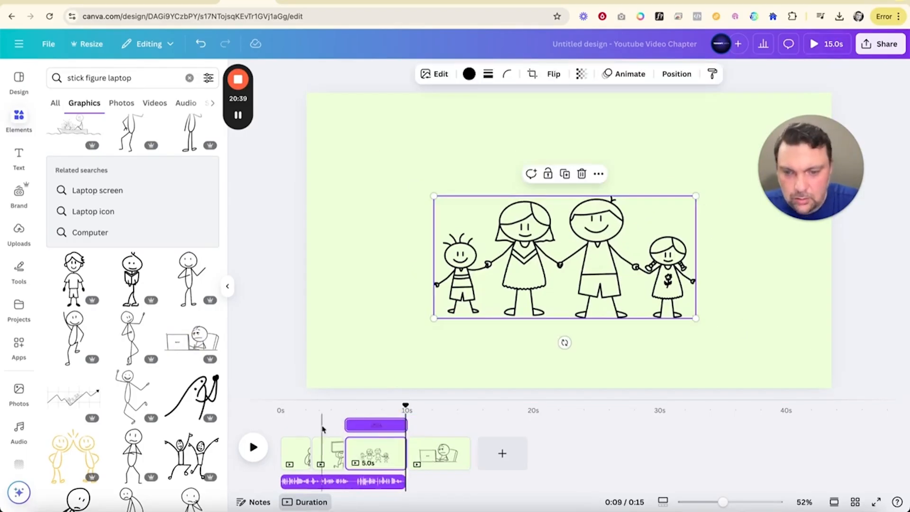
left_click_drag(405, 403, 280, 403)
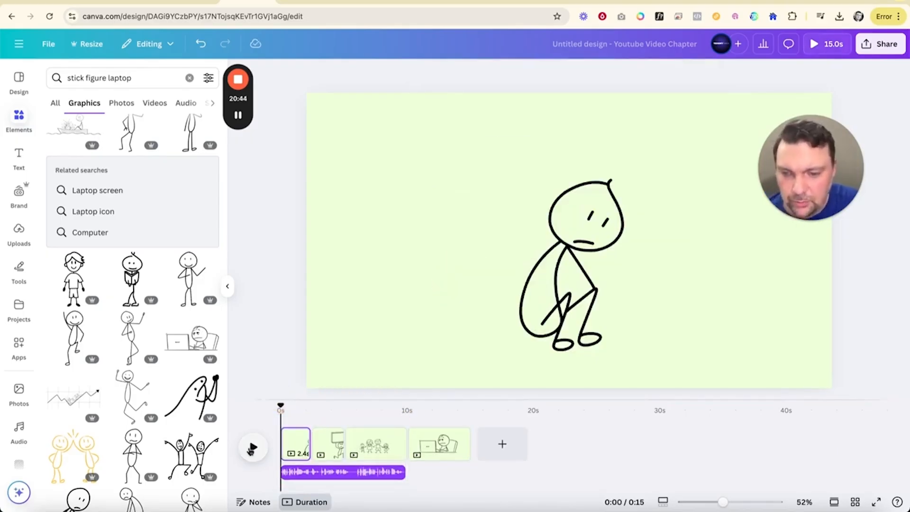
left_click(252, 448)
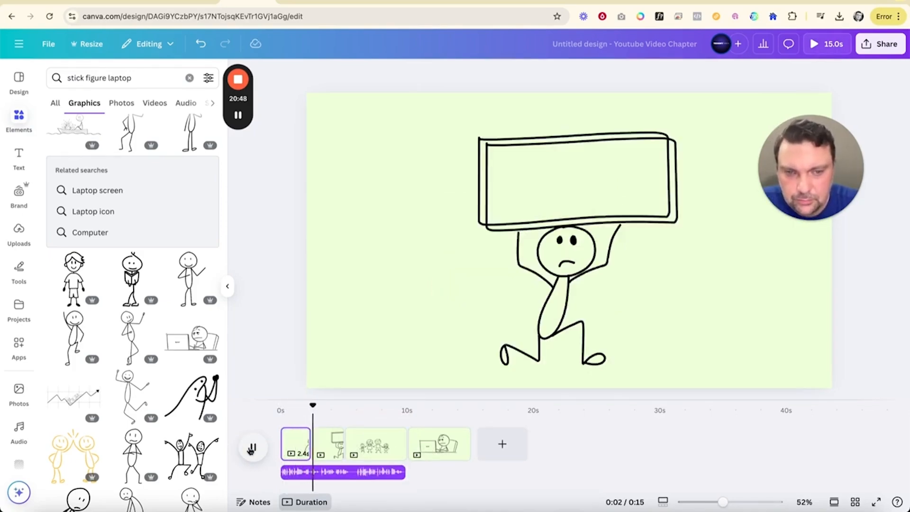
left_click(252, 448)
left_click_drag(340, 442, 326, 442)
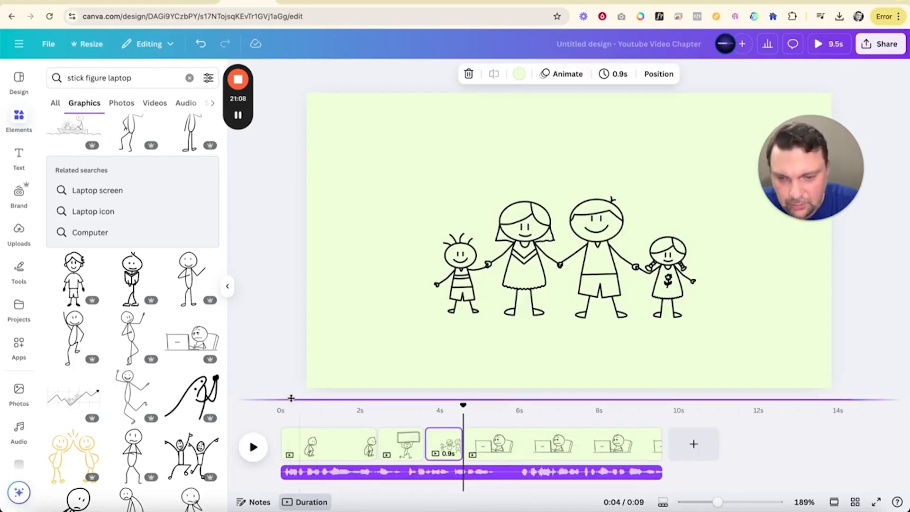
Step: Play the assembled pages from the start into the laptop page to check their timing against the narration
left_click(251, 454)
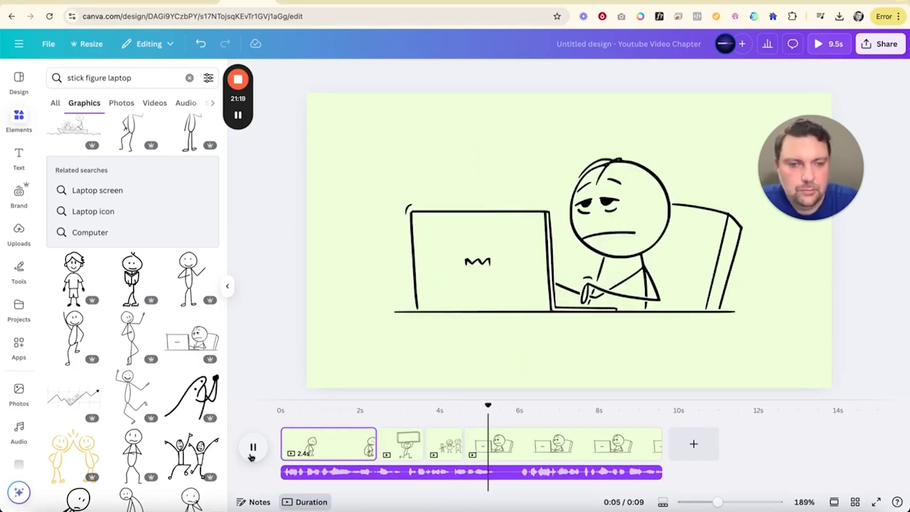
left_click(253, 447)
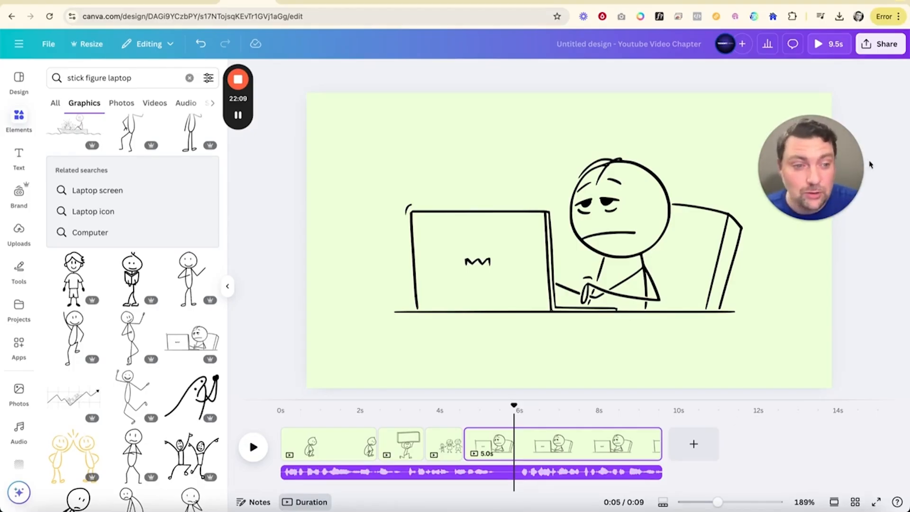
left_click_drag(799, 159, 576, 150)
left_click(587, 207)
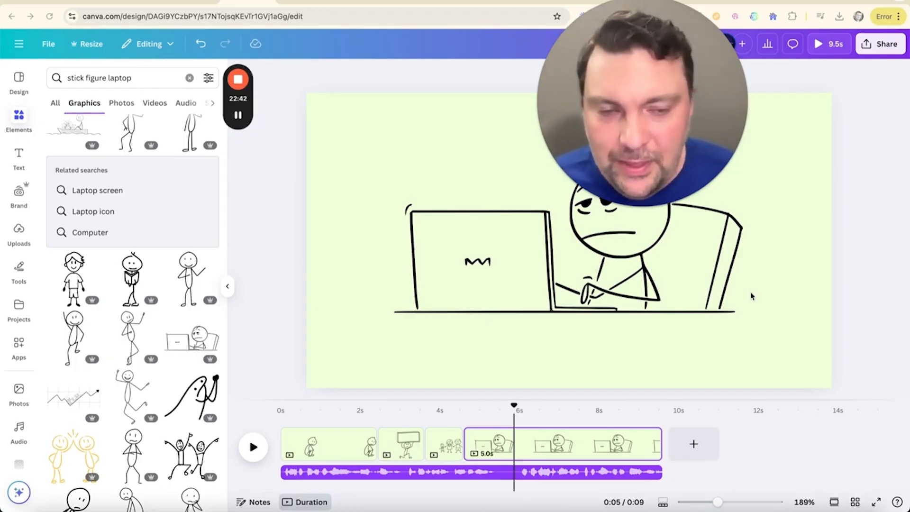
Step: Switch to the YouTube video "How to Make a Vision Board that Actually Works" and open its channel, Wise Thinking
left_click(481, 2)
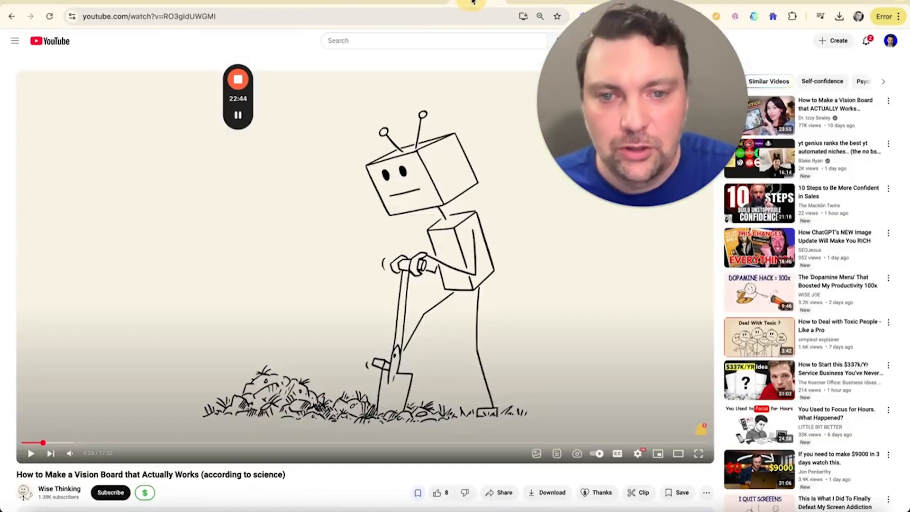
scroll(184, 362, "down", 2)
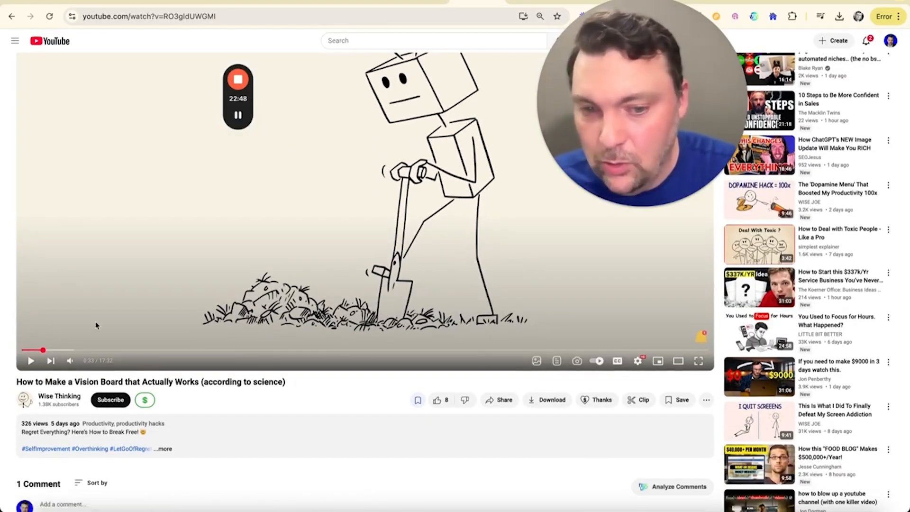
scroll(95, 324, "up", 2)
scroll(76, 360, "down", 3)
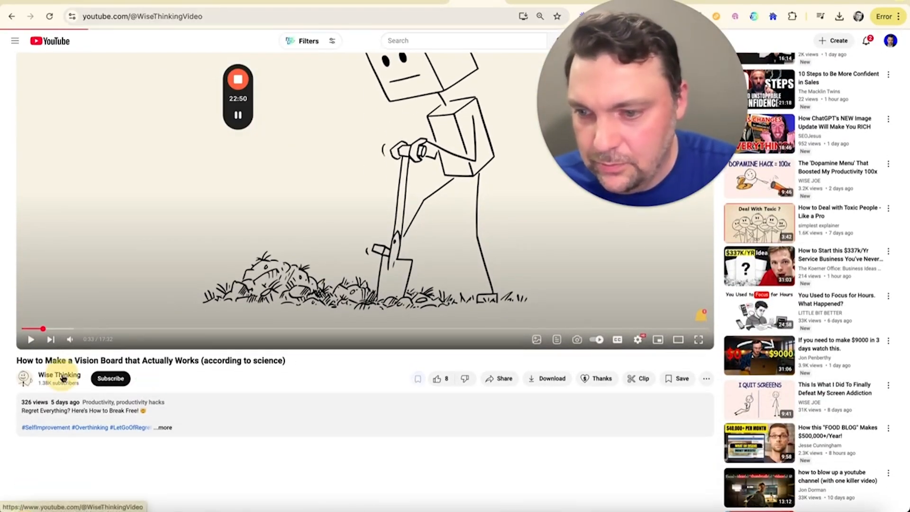
left_click(65, 375)
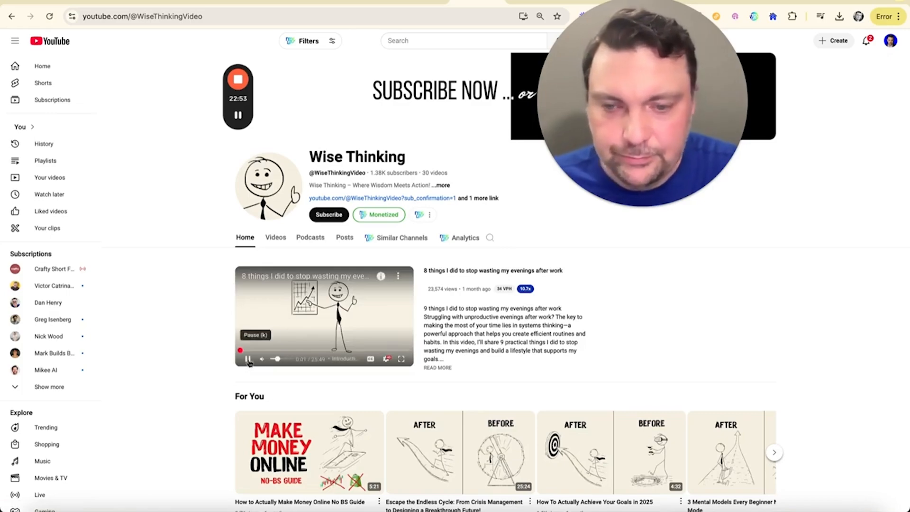
Step: Pause the channel's featured video and list the Wise Thinking videos sorted by popularity
left_click(248, 360)
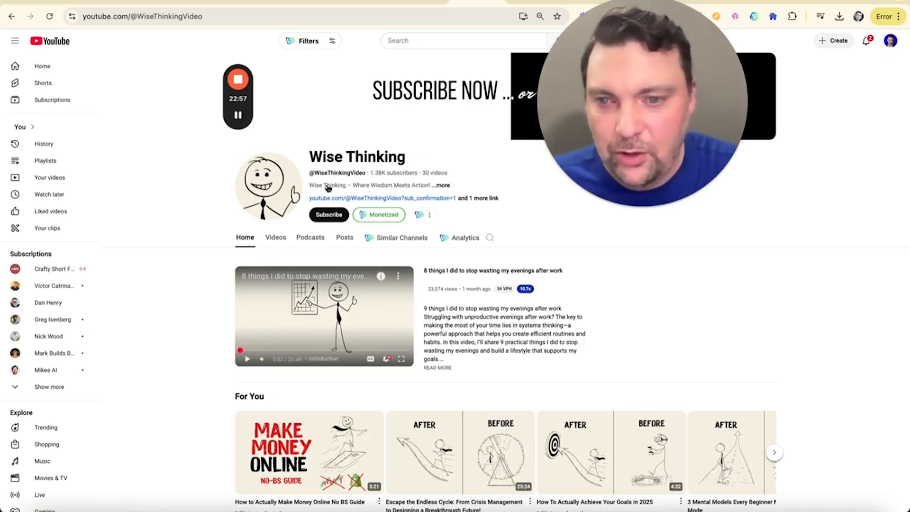
left_click(276, 241)
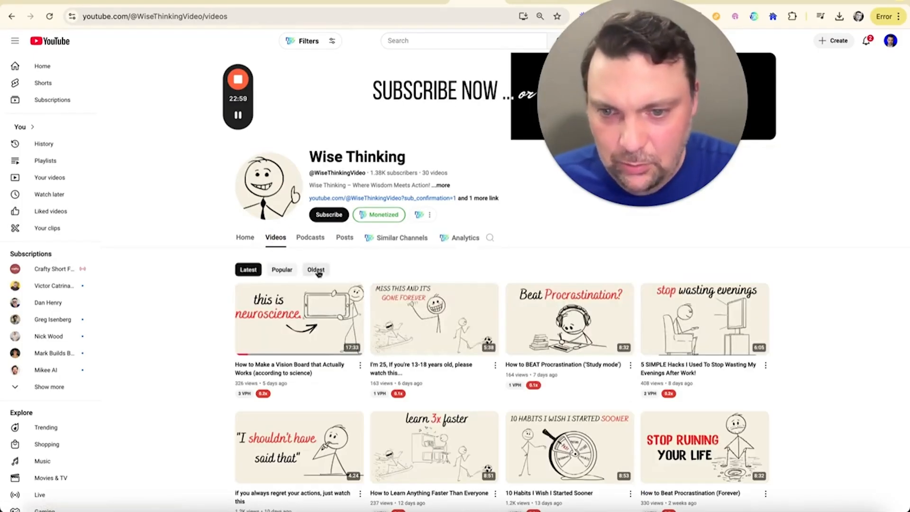
left_click(277, 270)
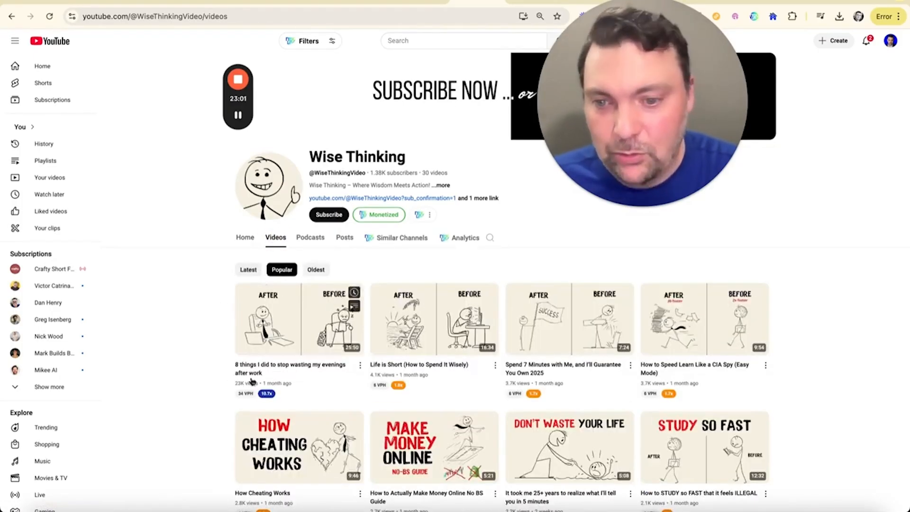
Step: List the Wise Thinking videos from oldest to newest and return to the listing sorted by popularity
left_click(316, 270)
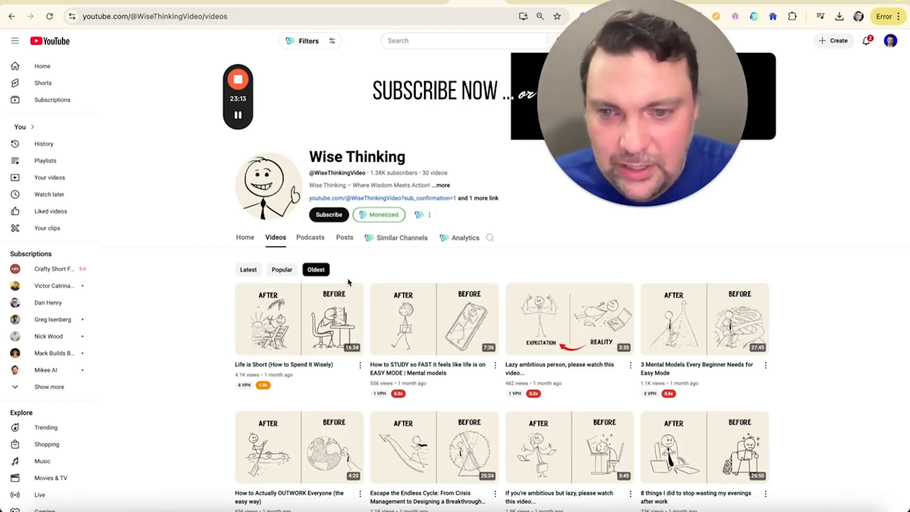
left_click(282, 269)
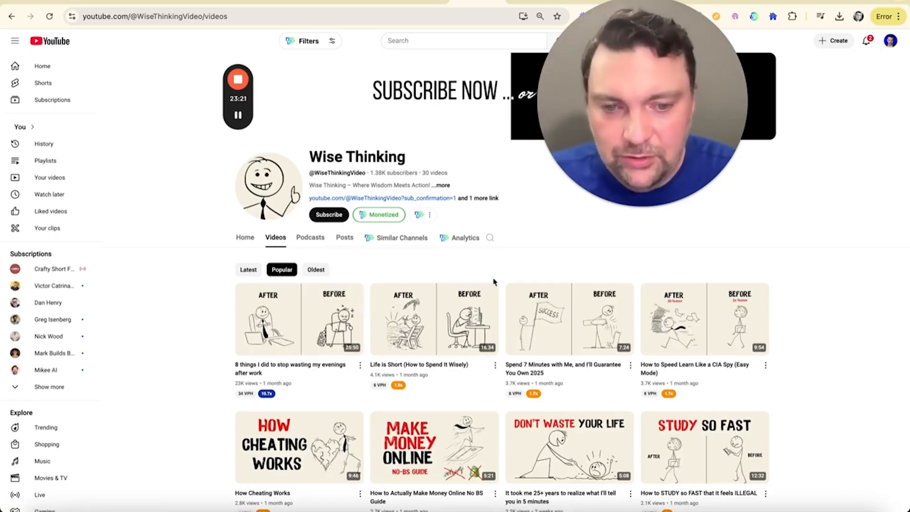
mouse_move(525, 309)
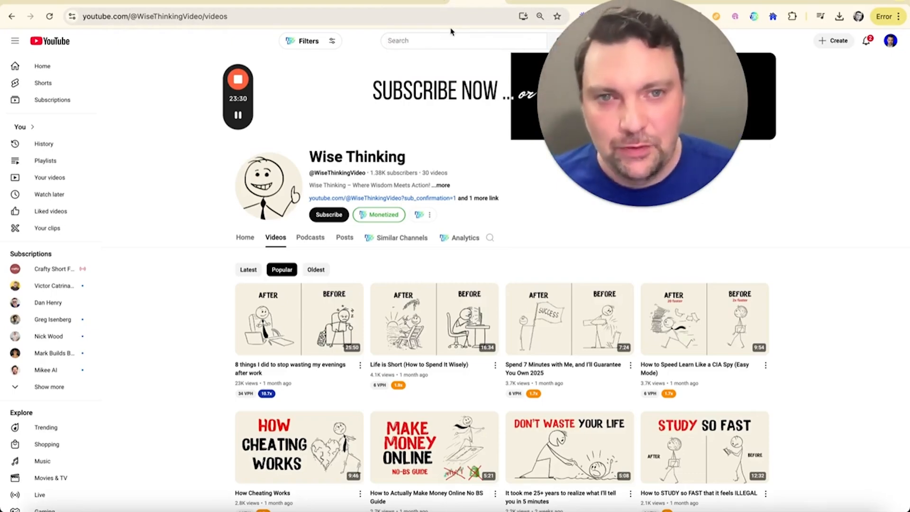
Step: Switch to the Productive Peter video "8 things I did to stop wasting my evenings after work", open its channel and visit the productivepeter.com link
left_click(419, 1)
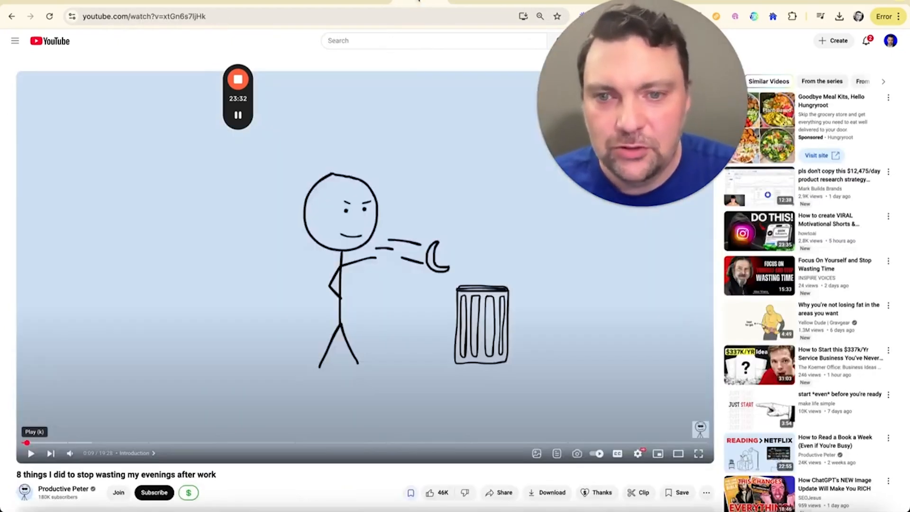
left_click(76, 488)
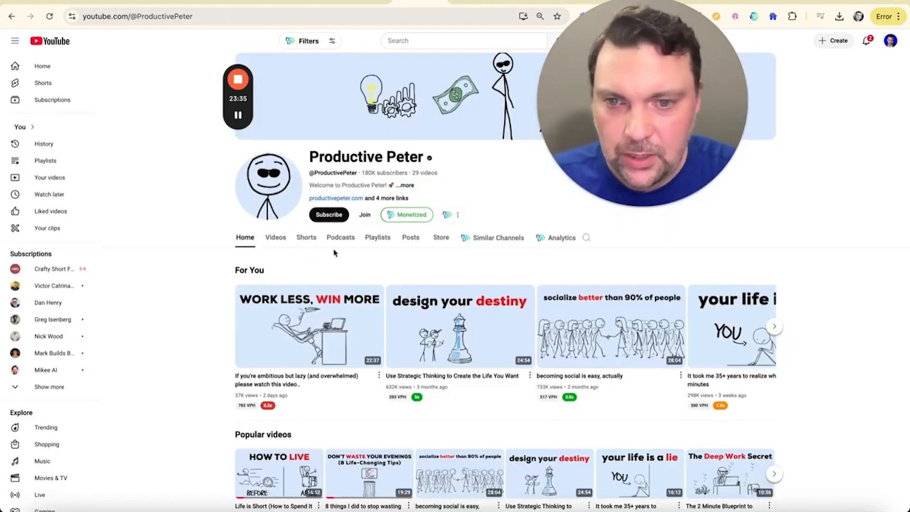
left_click(351, 197)
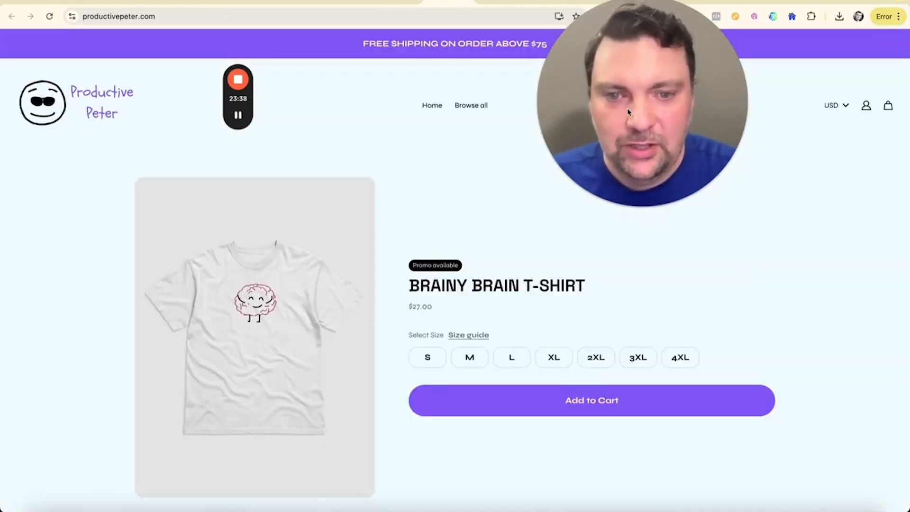
Step: Look through the Productive Peter store's clothing, drinkware, accessories and home products
scroll(555, 248, "down", 15)
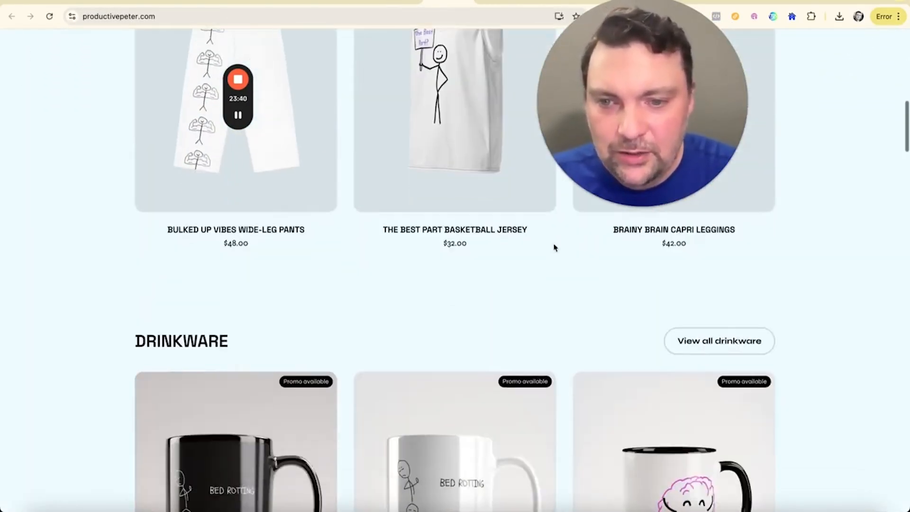
scroll(555, 248, "down", 15)
scroll(555, 247, "up", 5)
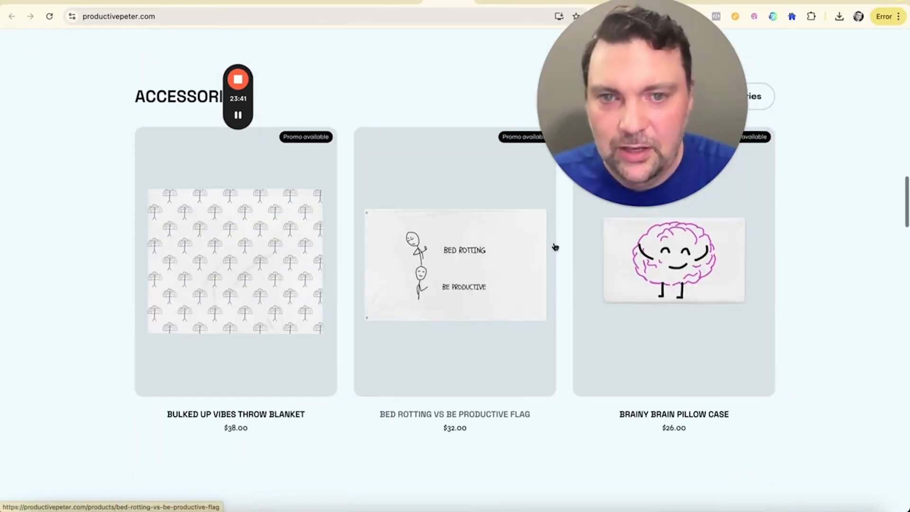
scroll(554, 247, "down", 12)
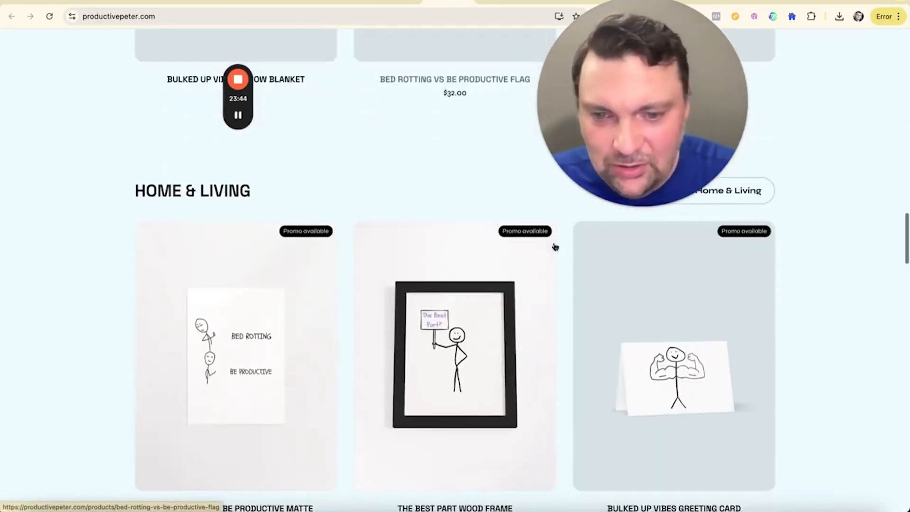
scroll(555, 247, "up", 2)
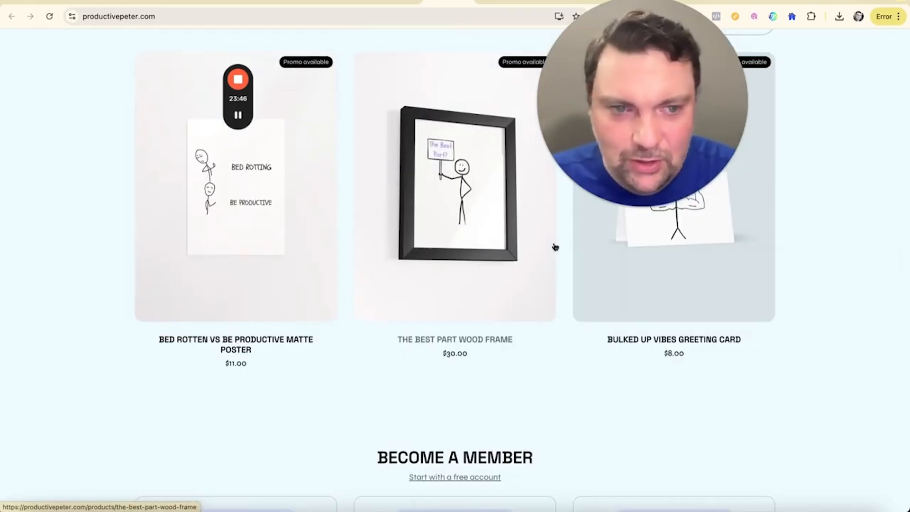
Step: Review the monthly membership tiers and the donation form on the Productive Peter site
scroll(555, 247, "down", 7)
scroll(555, 247, "down", 1)
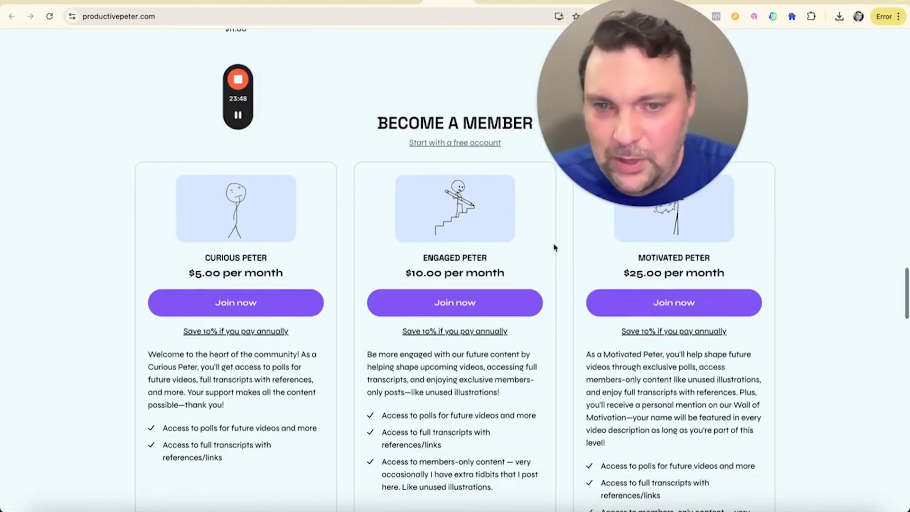
scroll(554, 247, "up", 1)
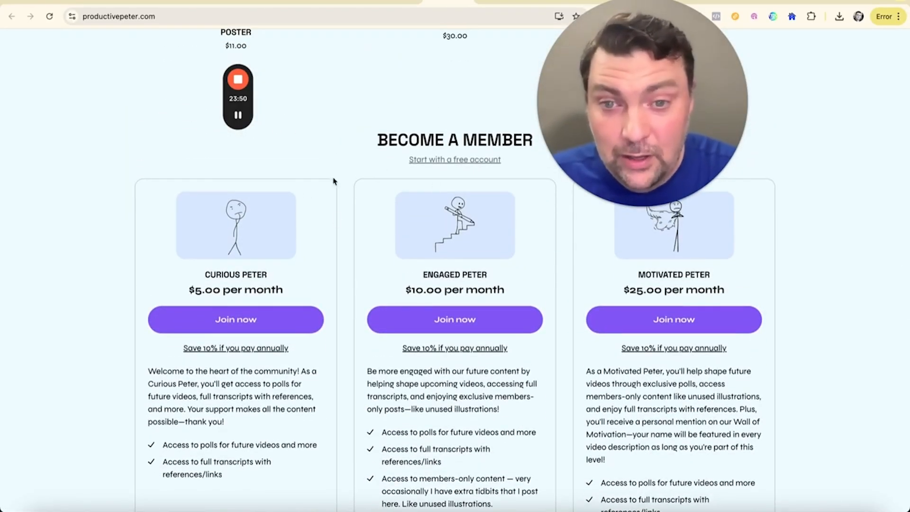
scroll(295, 331, "down", 10)
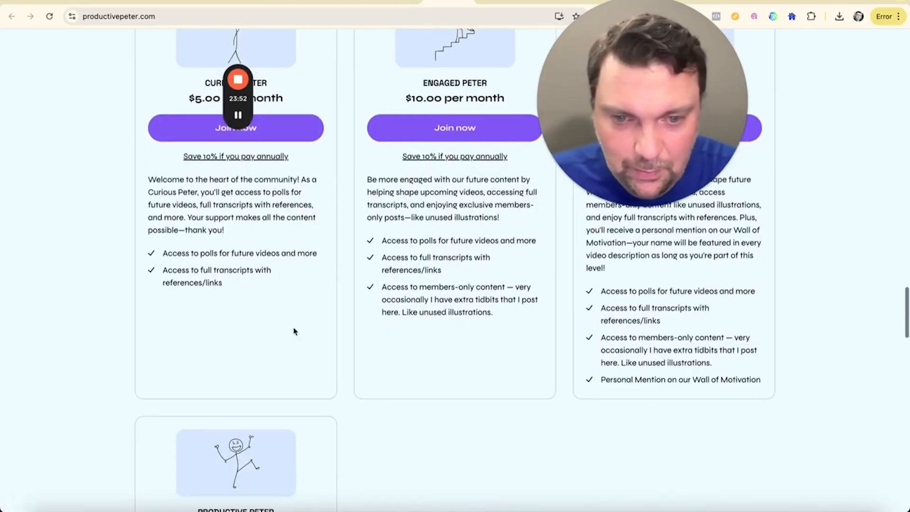
scroll(271, 290, "down", 14)
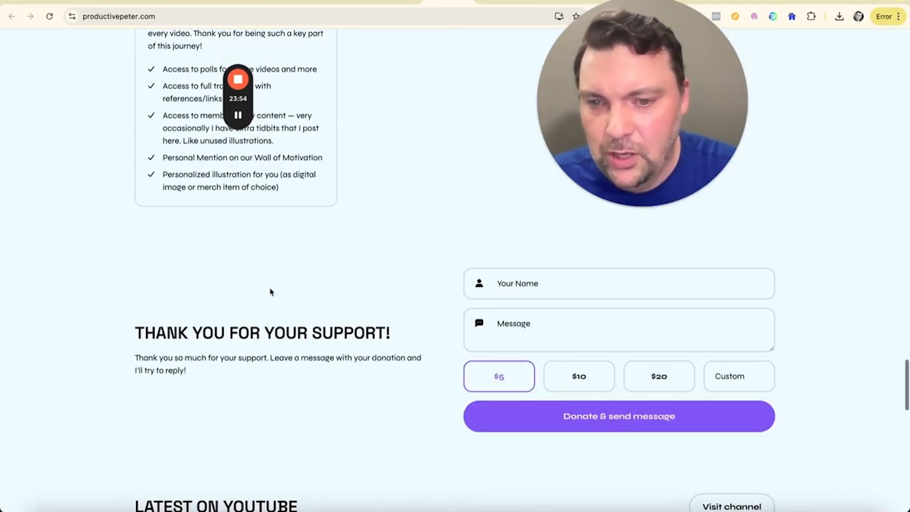
Step: Examine the site's latest YouTube, Instagram and TikTok sections and return to the donation form
scroll(272, 292, "down", 1)
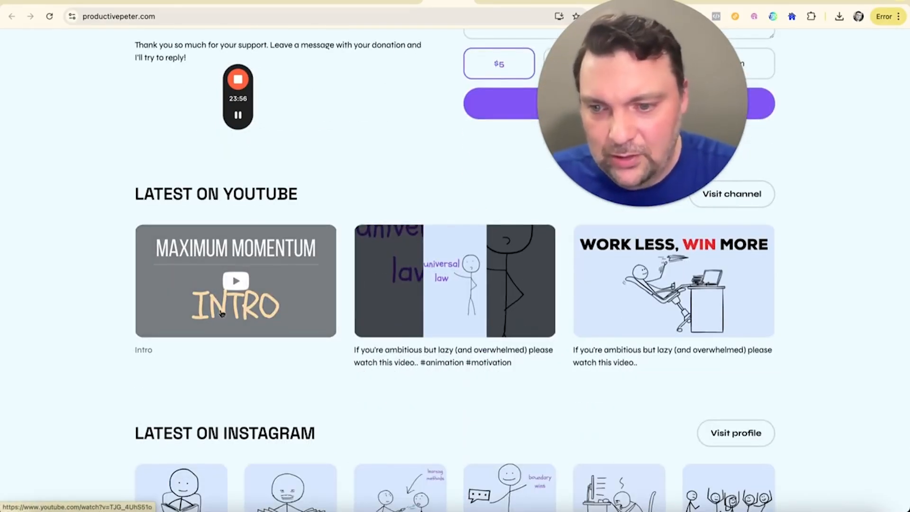
scroll(177, 326, "down", 12)
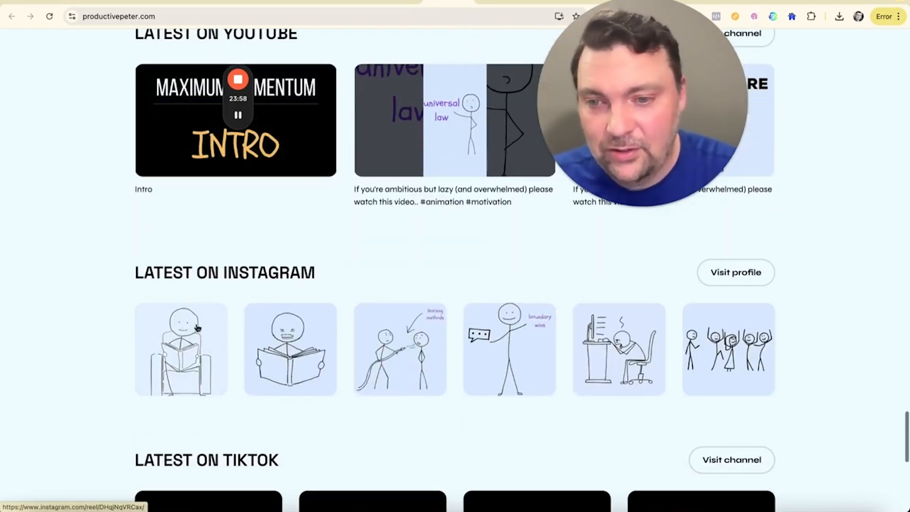
scroll(227, 336, "down", 5)
scroll(227, 336, "up", 20)
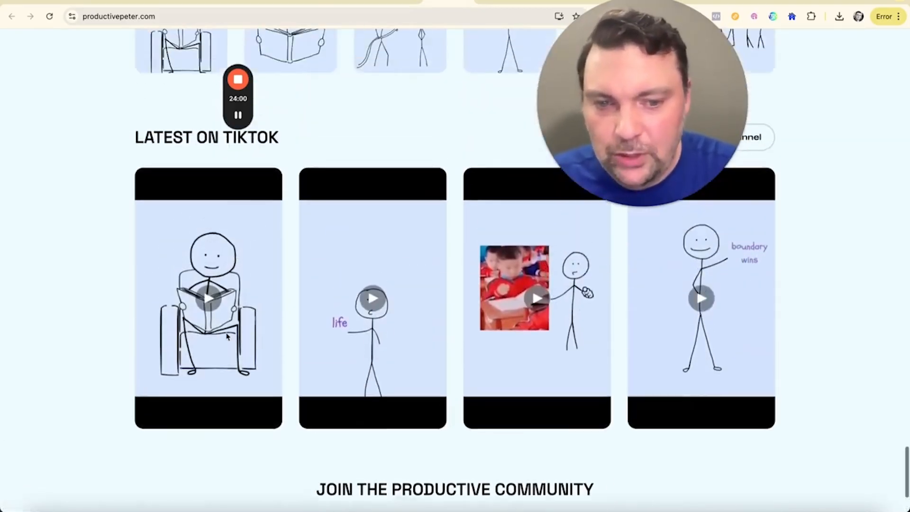
scroll(227, 336, "up", 1)
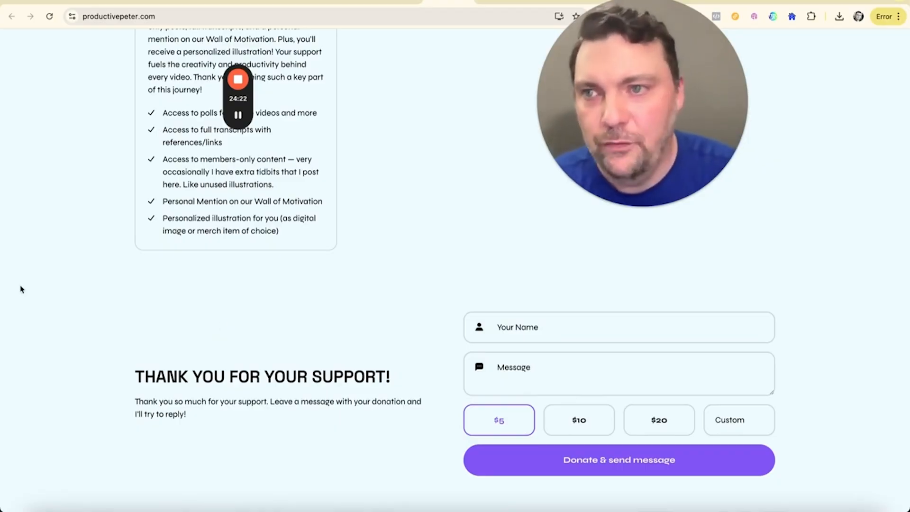
Step: Switch to the Introvert's Guide whiteboard in Canva and bring the Script-to-Publishing tool workflow into view
left_click(127, 2)
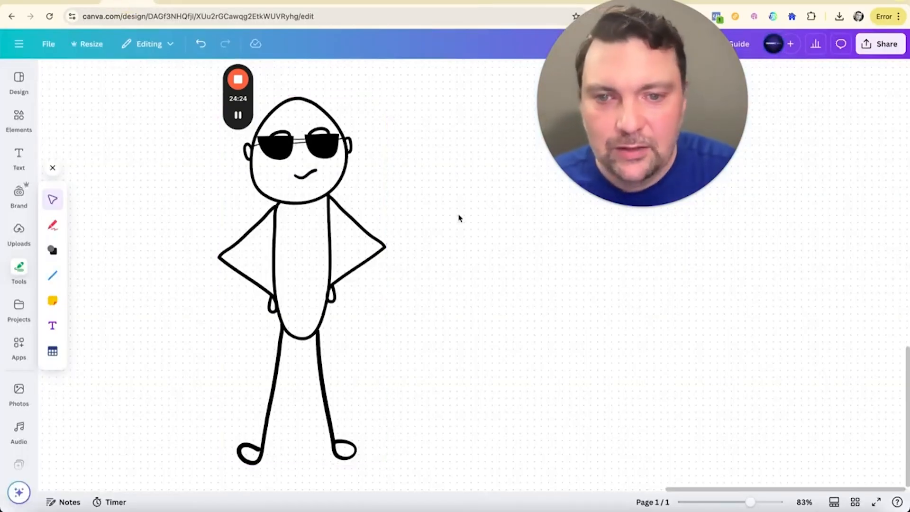
scroll(459, 218, "down", 5)
scroll(459, 217, "up", 10)
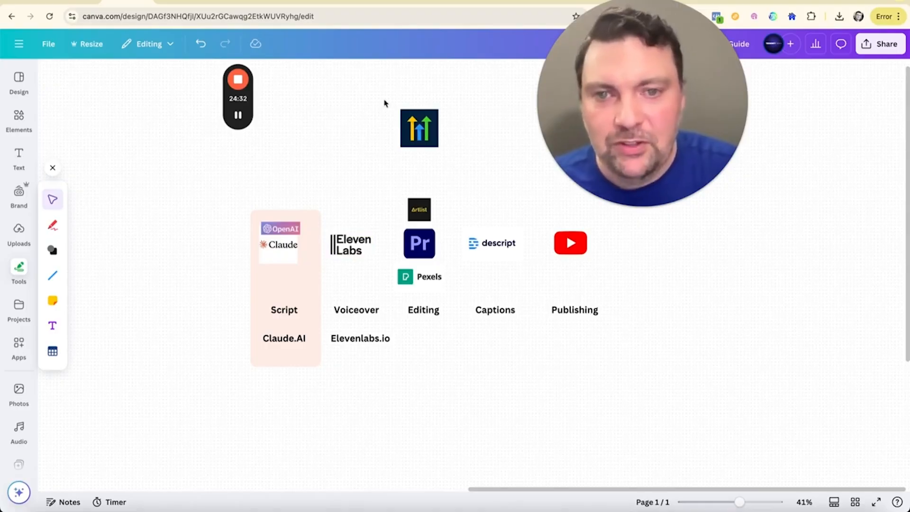
left_click_drag(612, 103, 715, 193)
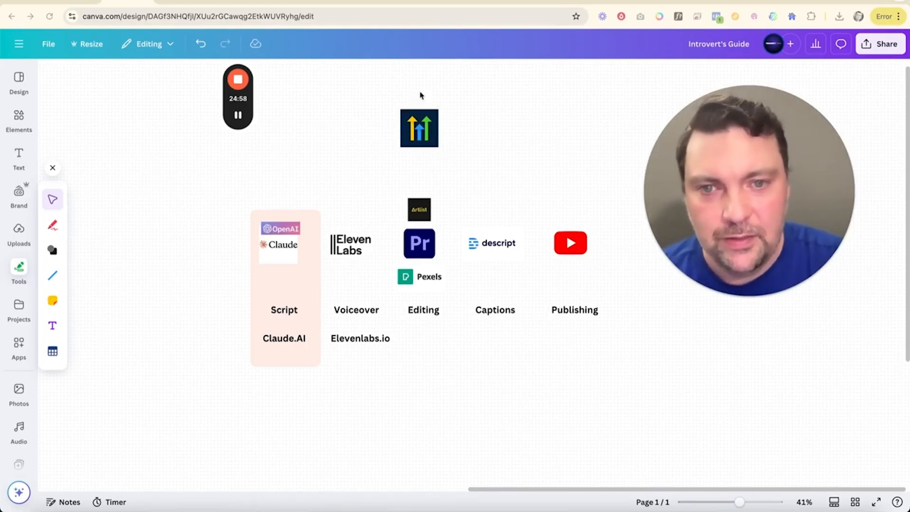
Step: Duplicate the three-arrow logo above the Editing column and place the copy level with it, to the right of the Publishing column
left_click(430, 137)
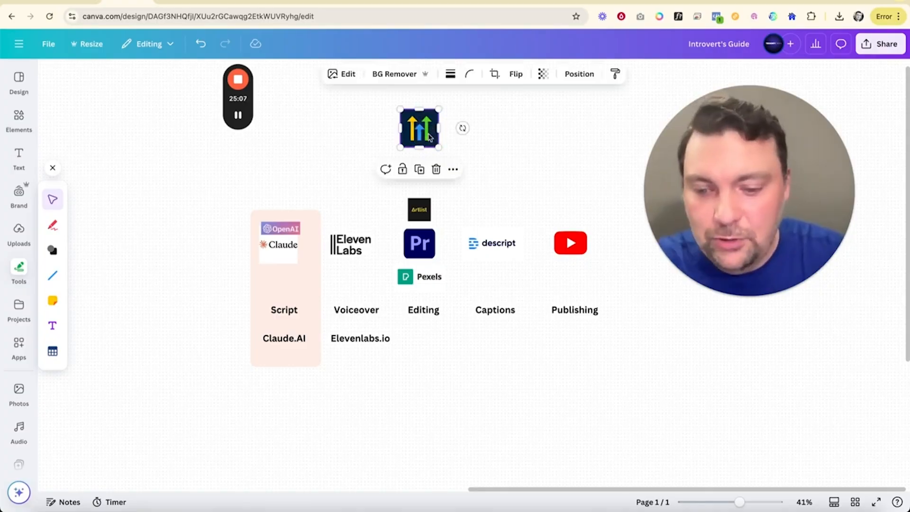
left_click(533, 134)
key("ctrl+v")
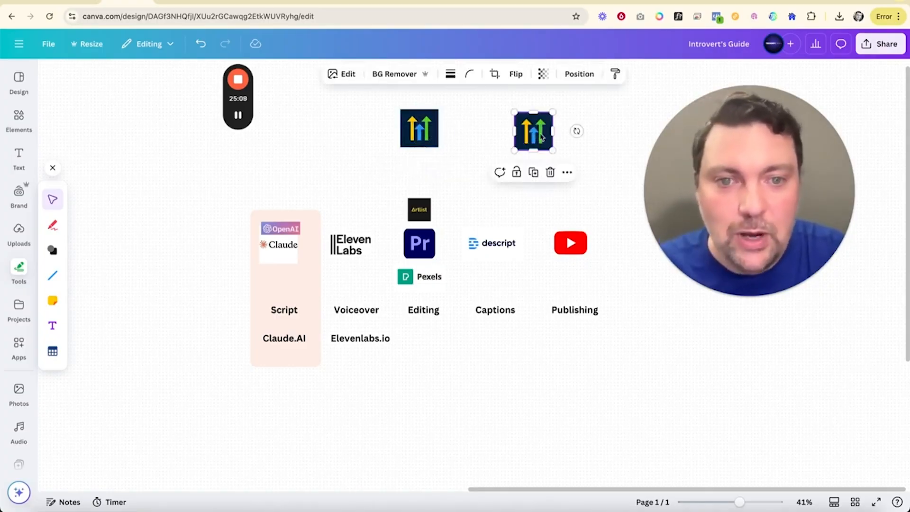
left_click_drag(542, 137, 689, 332)
left_click_drag(738, 173, 766, 162)
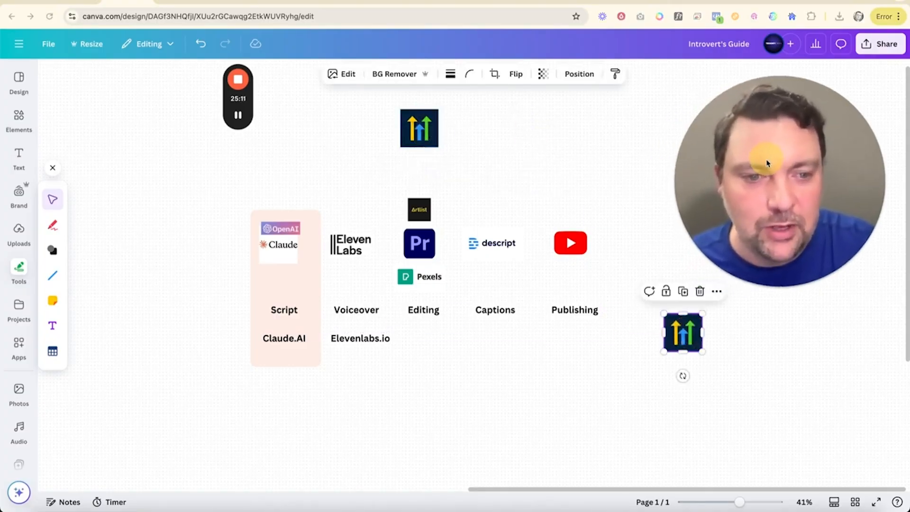
left_click(764, 287)
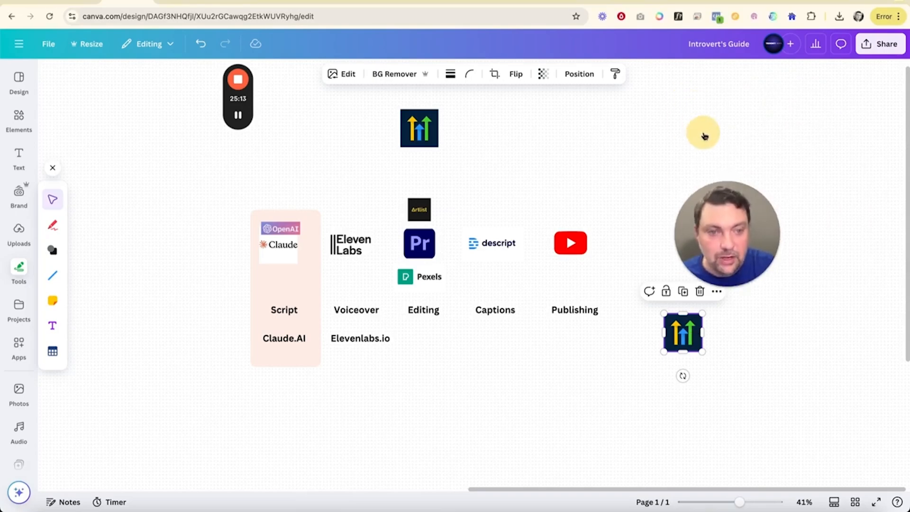
left_click_drag(678, 334, 701, 123)
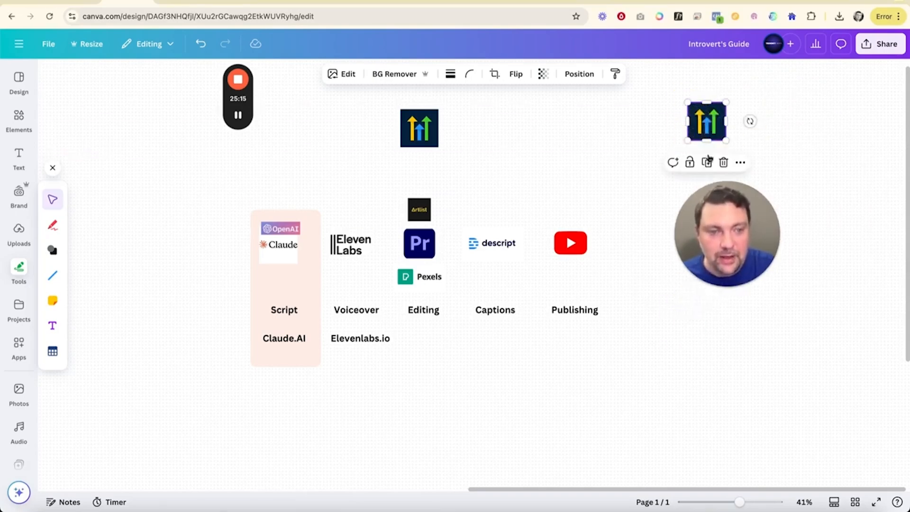
left_click_drag(724, 247, 711, 317)
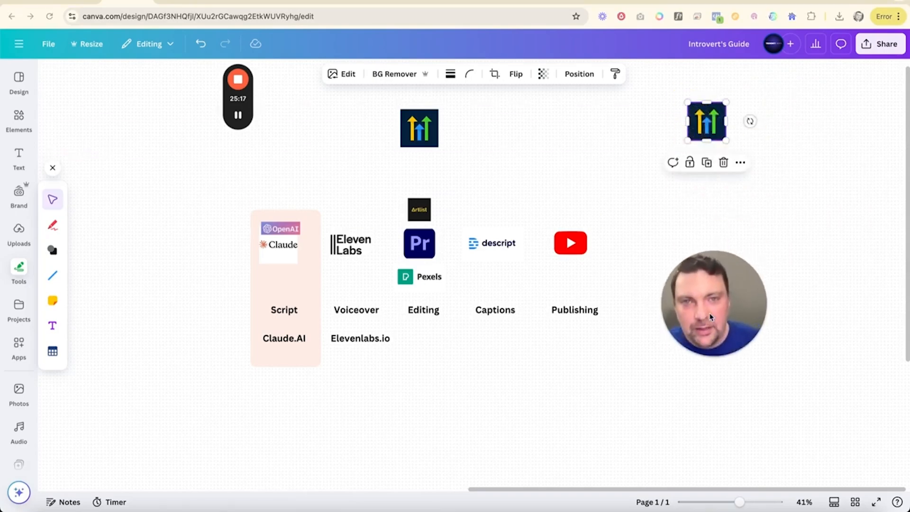